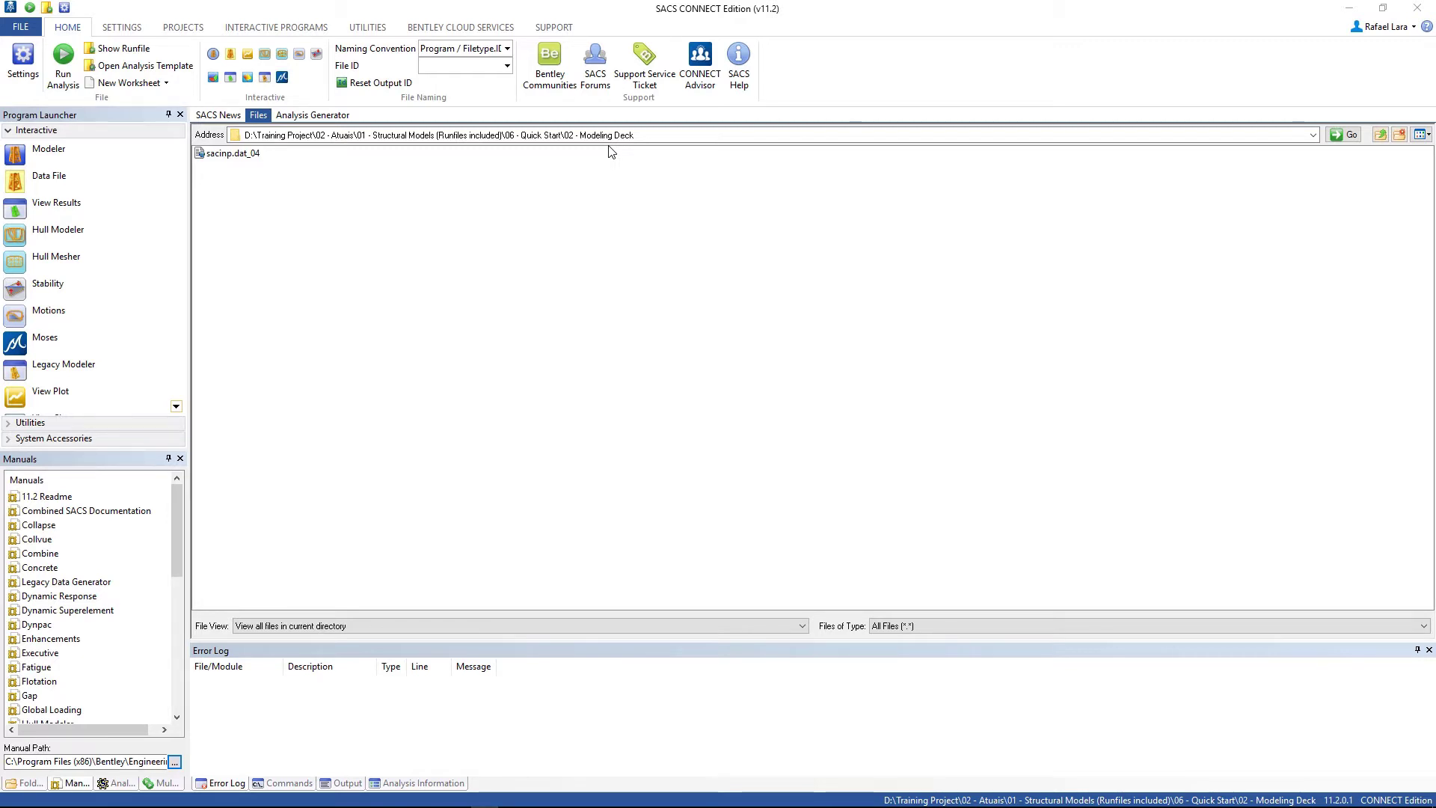
# Open the sacinp.dat_04 model from the Modeling Deck folder in the Precede modeler
pyautogui.click(229, 157)
pyautogui.doubleClick(234, 159)
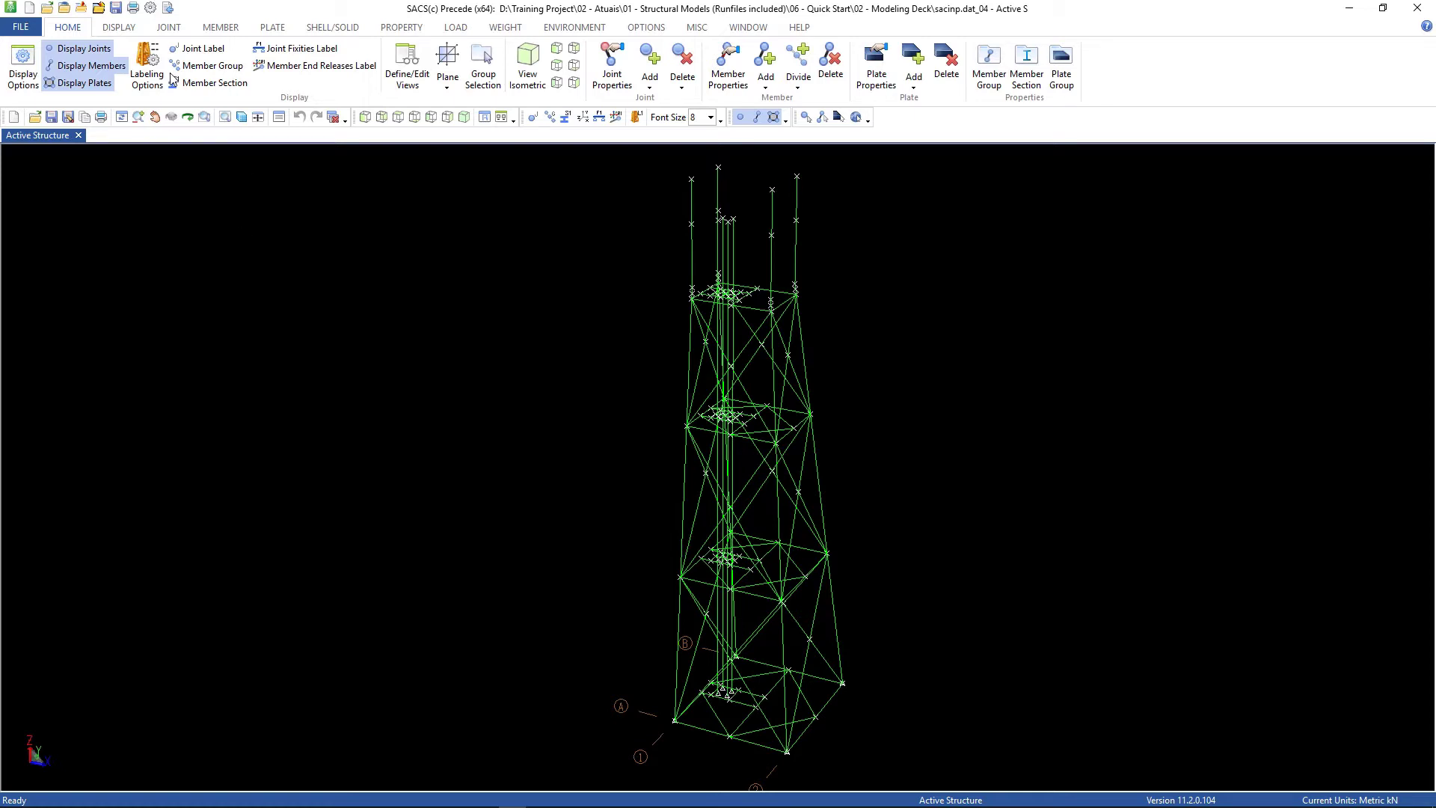
# Display the jacket plan at elevation 15.300 in its own Plans tab
pyautogui.click(129, 28)
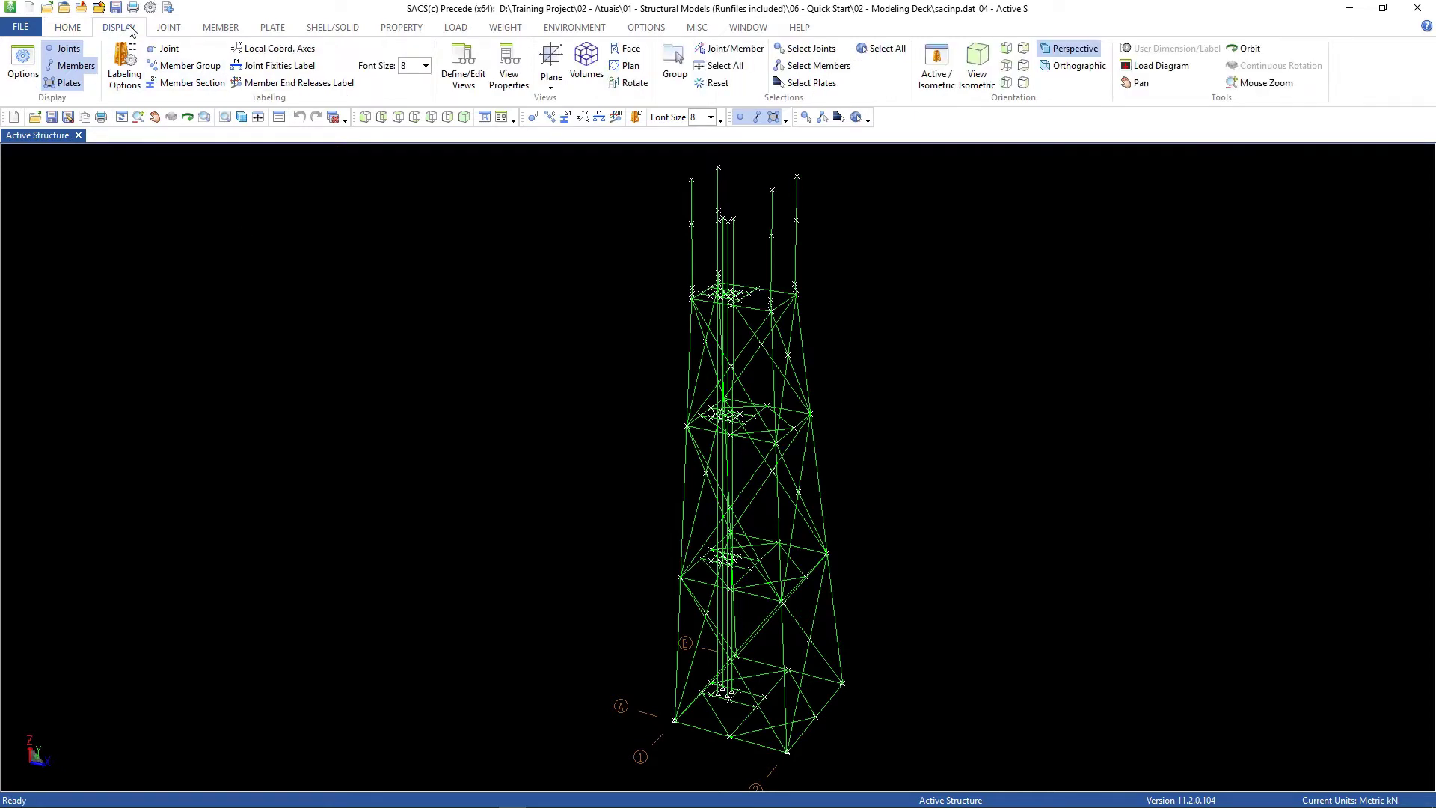
pyautogui.click(630, 65)
pyautogui.click(1109, 272)
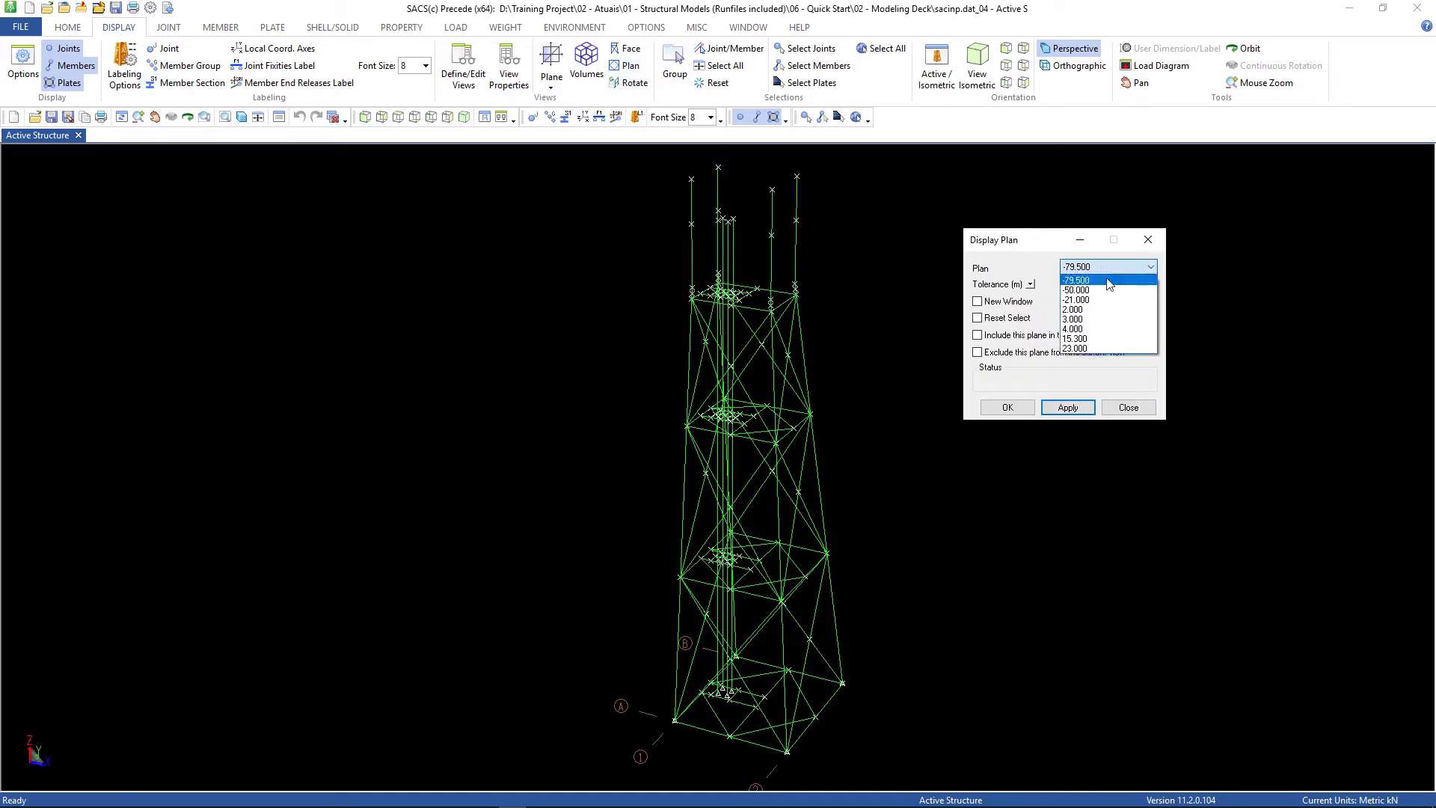
pyautogui.click(1084, 340)
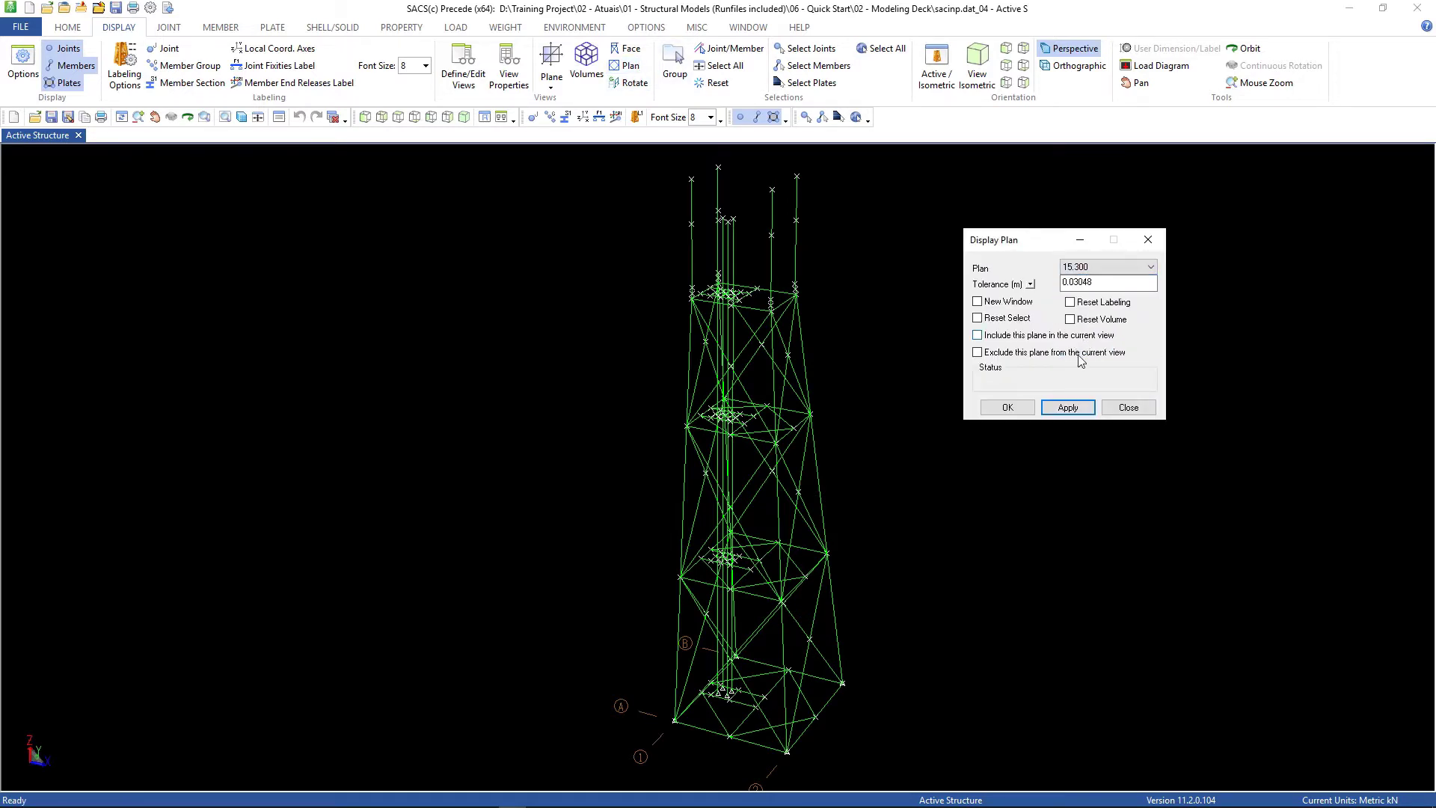
pyautogui.click(1067, 408)
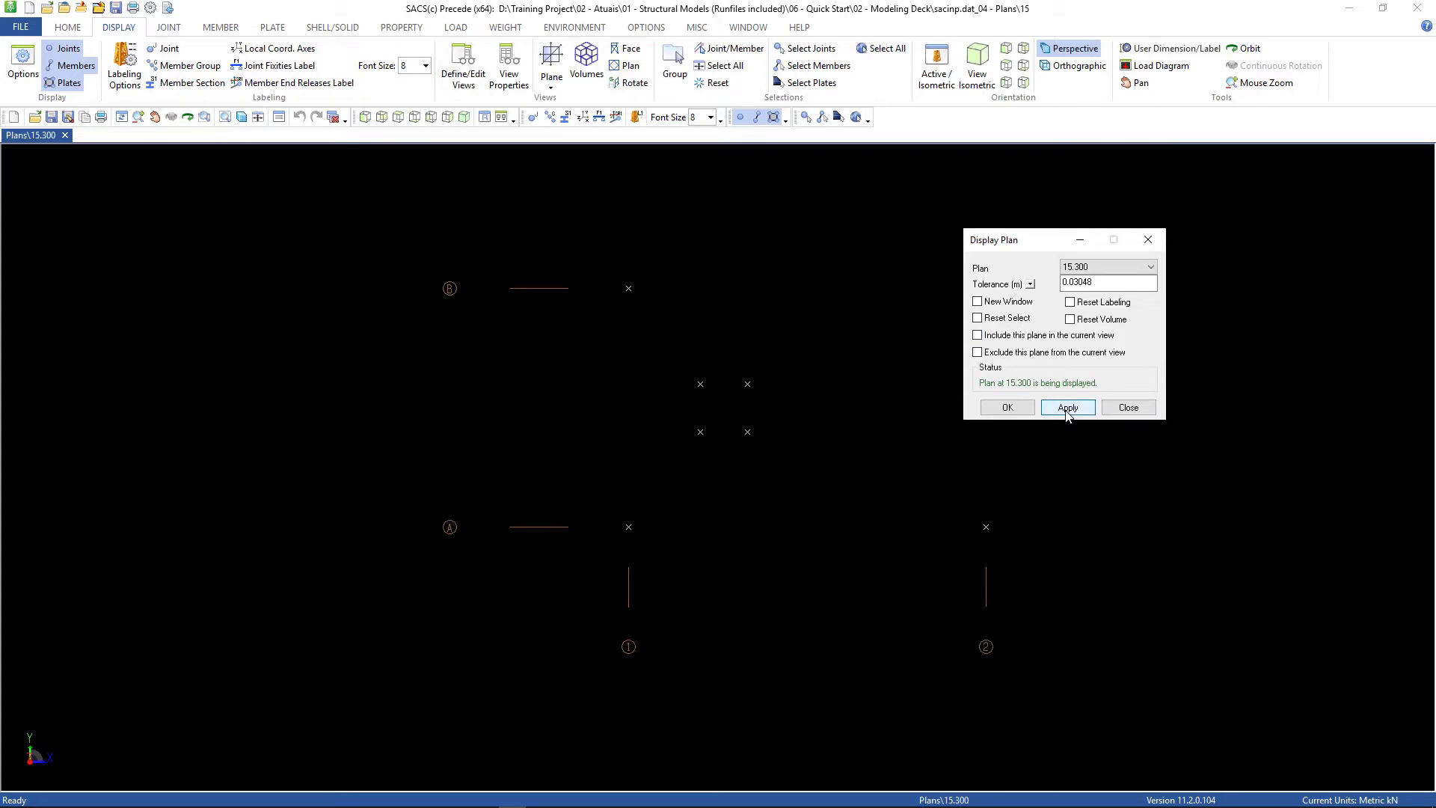
pyautogui.click(1127, 408)
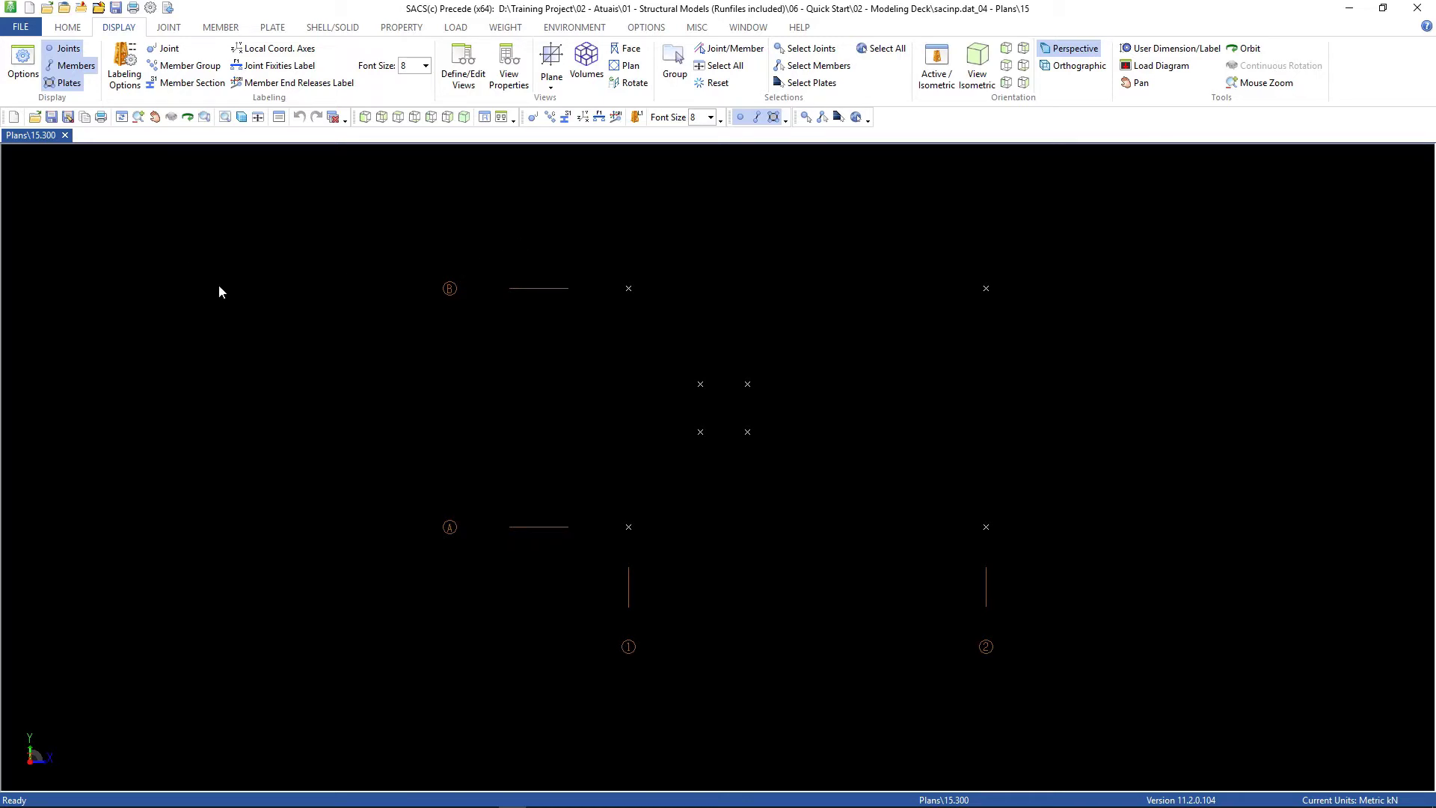
# Define 15.300 deck girders (DKG) and perimeter bracing (DKP) with lower and upper Y distances of 4
pyautogui.click(25, 29)
pyautogui.click(60, 378)
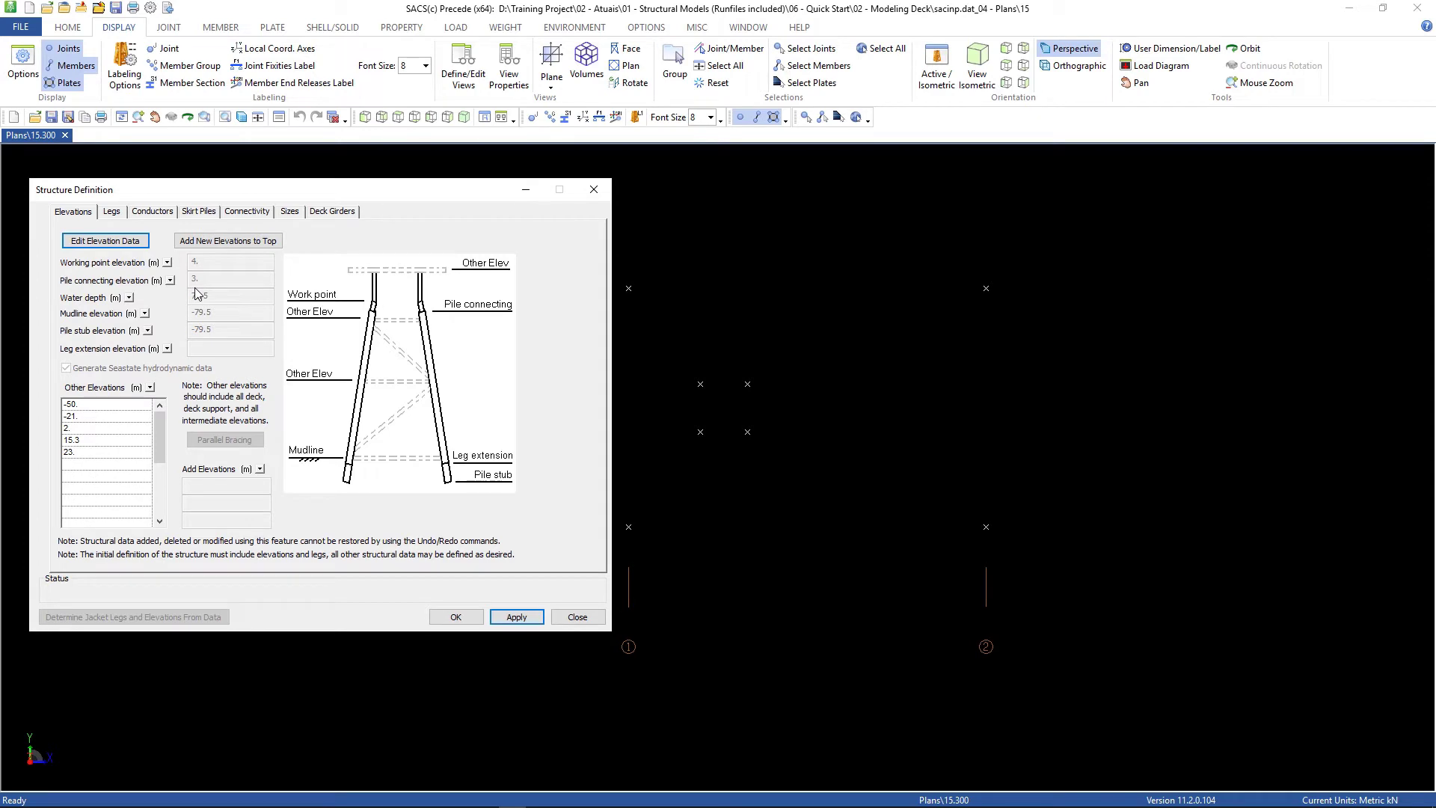
pyautogui.click(333, 212)
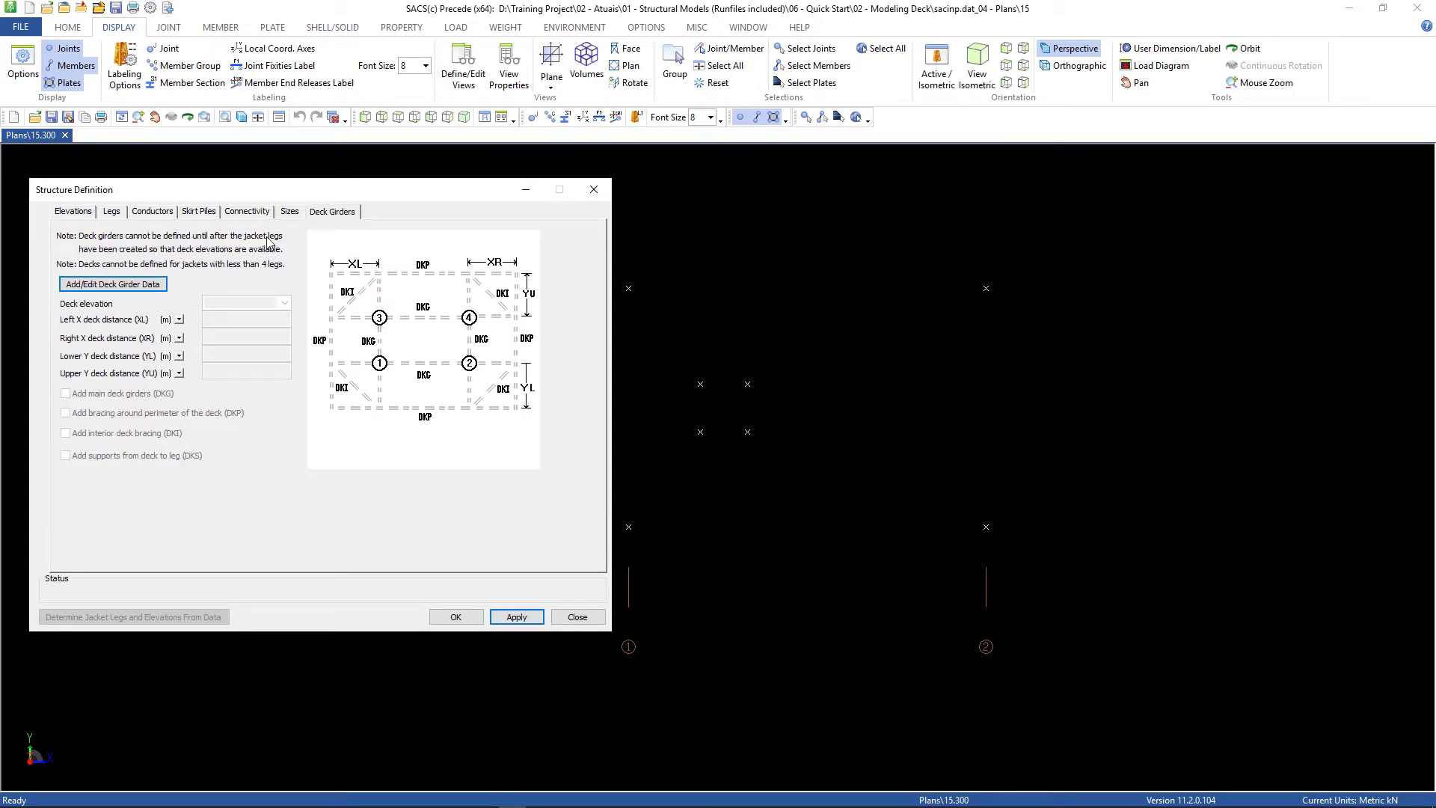
pyautogui.click(115, 290)
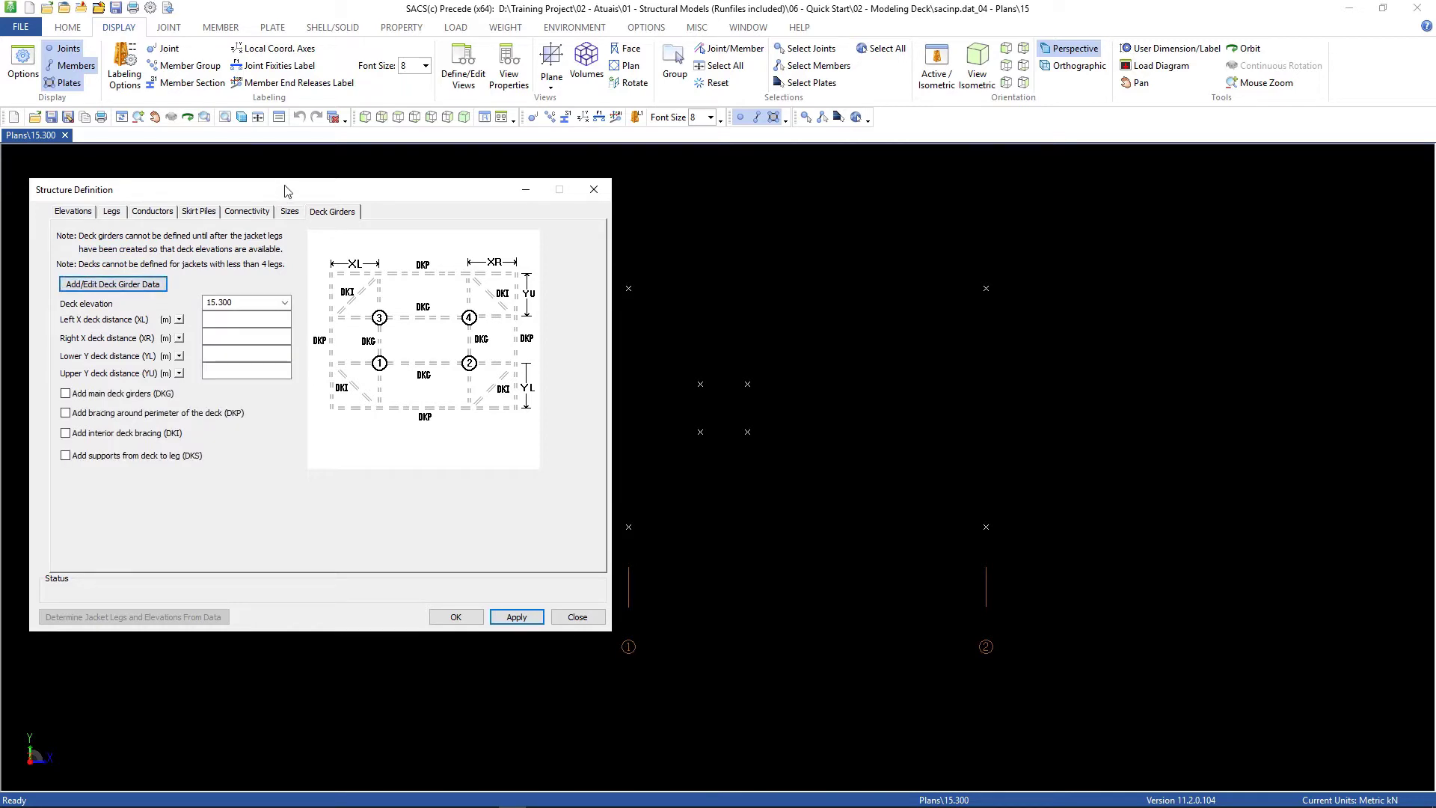
pyautogui.click(242, 353)
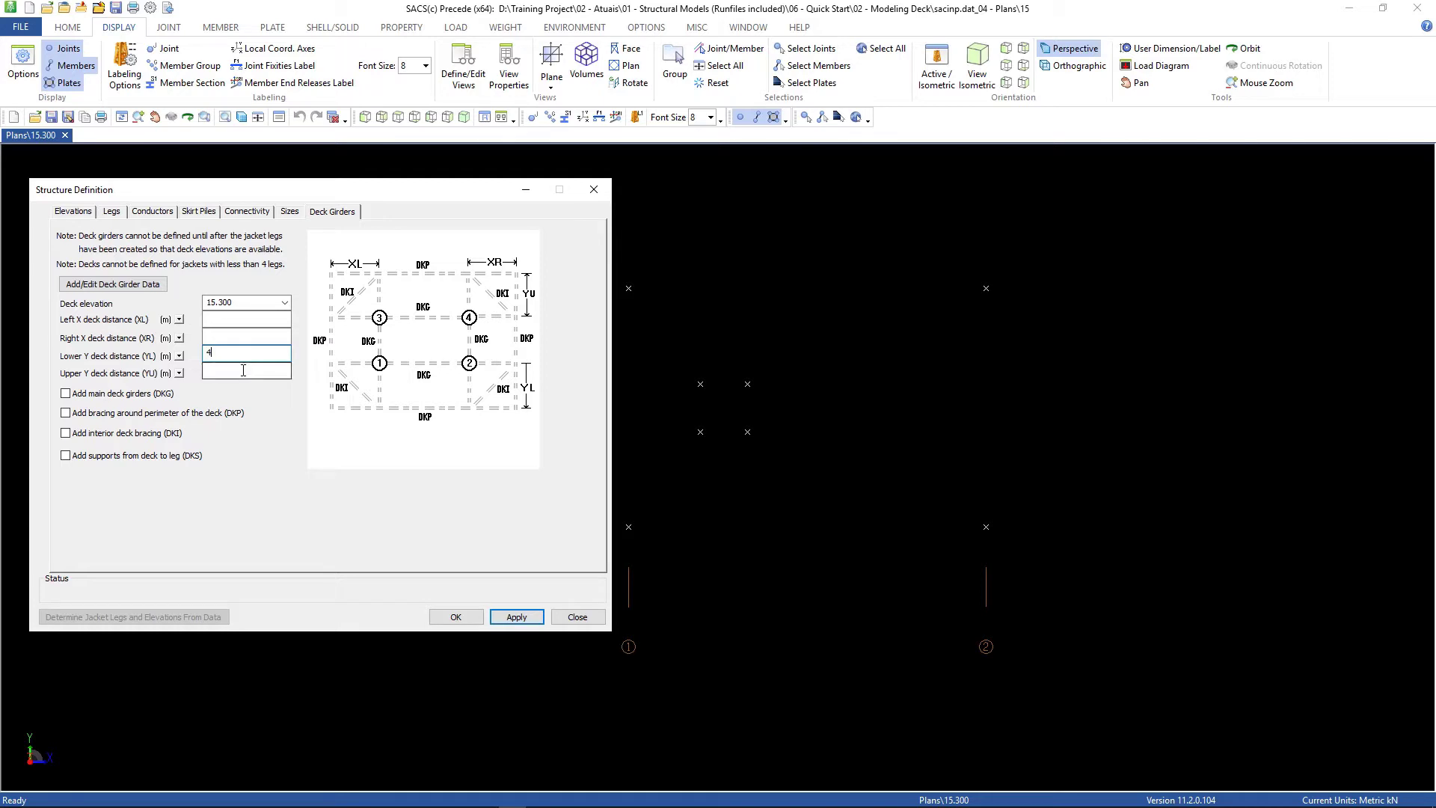
pyautogui.click(243, 370)
pyautogui.write('4')
pyautogui.click(65, 395)
pyautogui.click(65, 413)
pyautogui.click(516, 617)
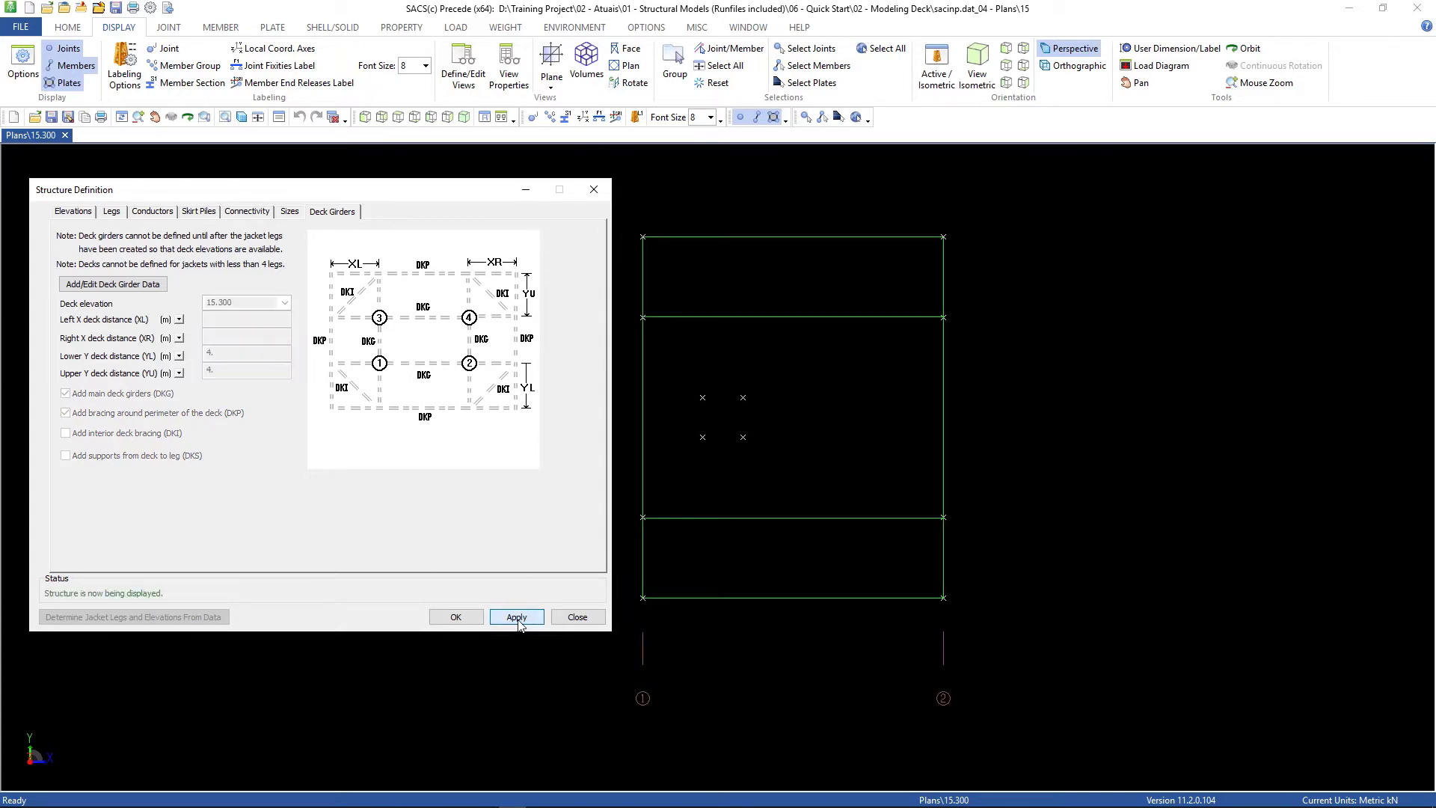
pyautogui.click(577, 618)
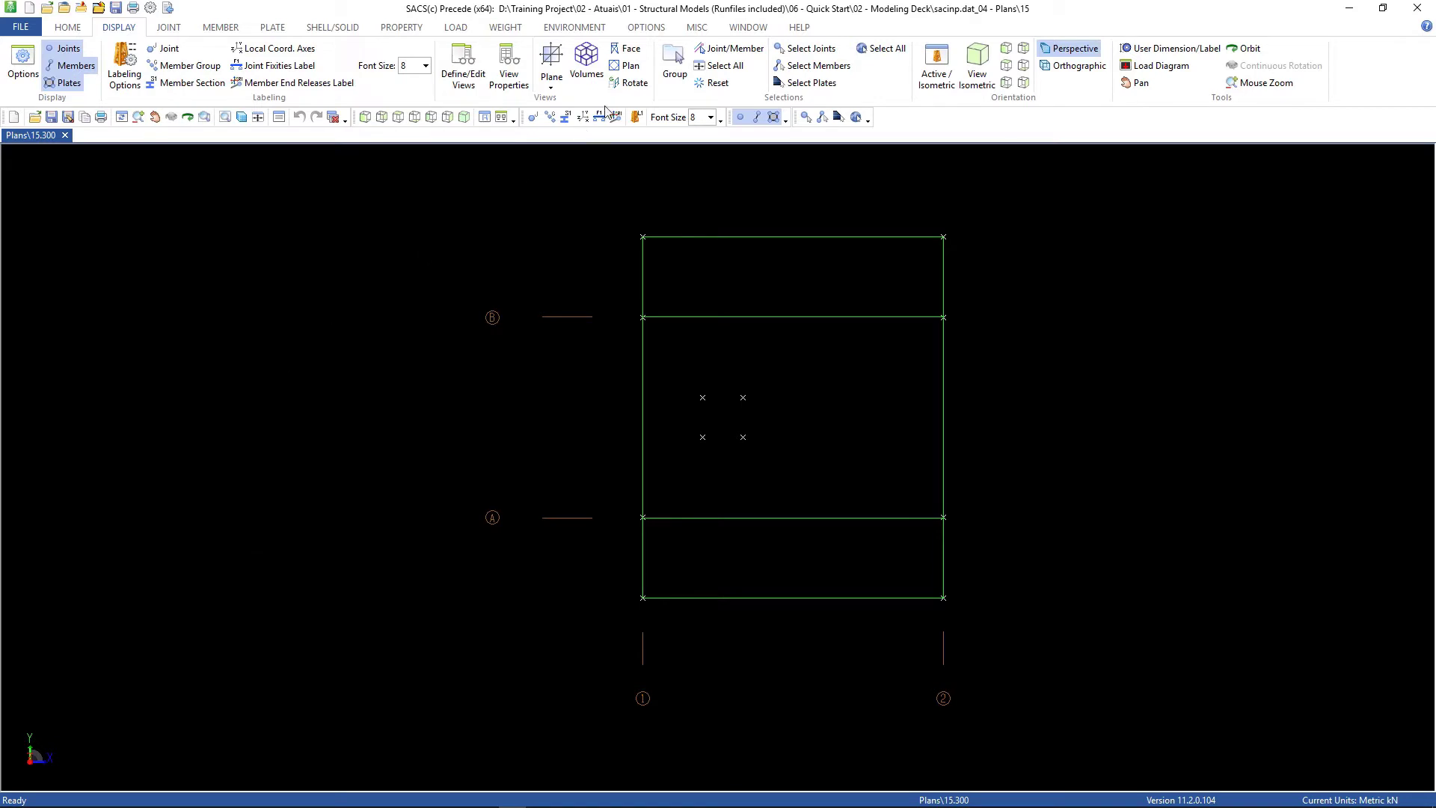
# Display the plan at elevation 23.000
pyautogui.click(630, 66)
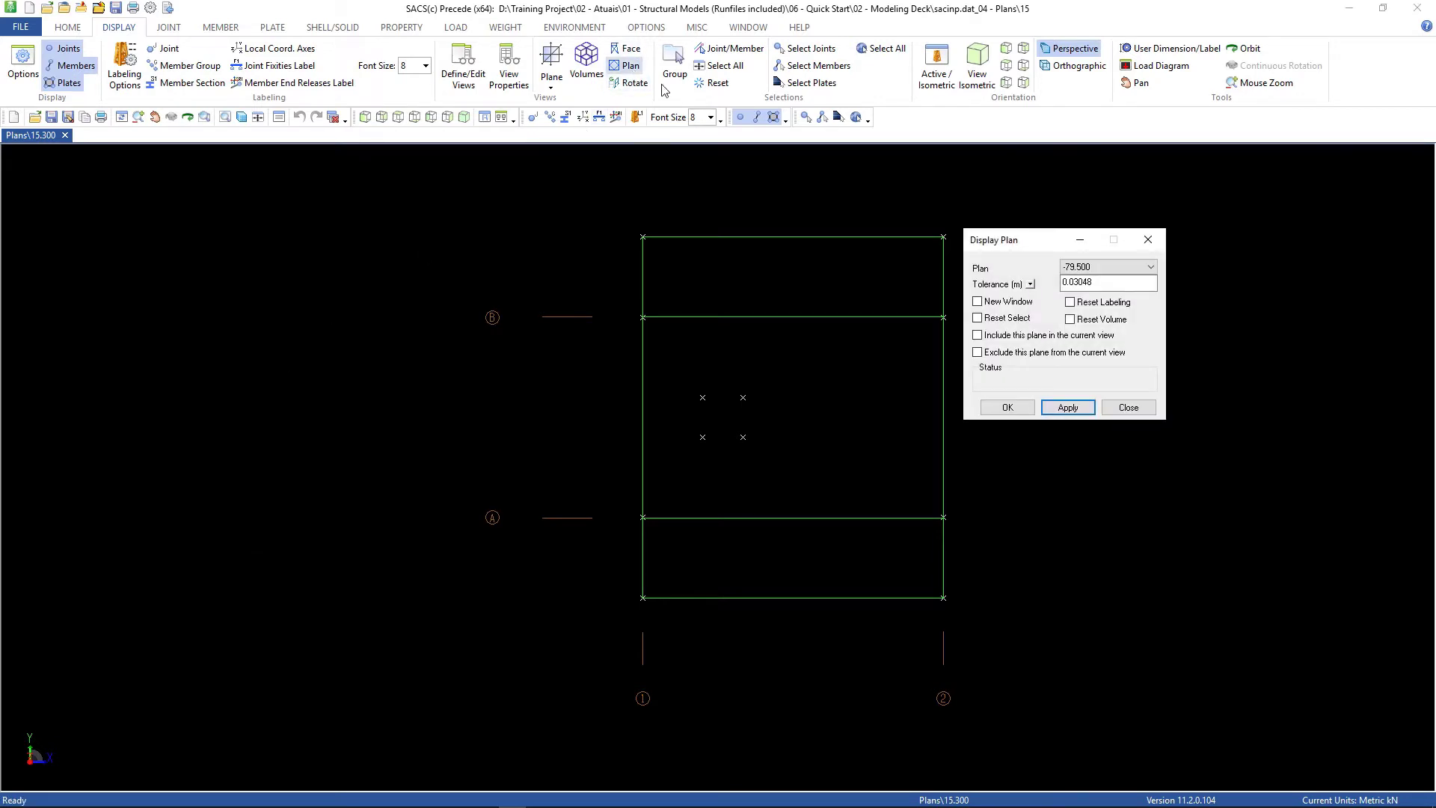
pyautogui.click(1092, 268)
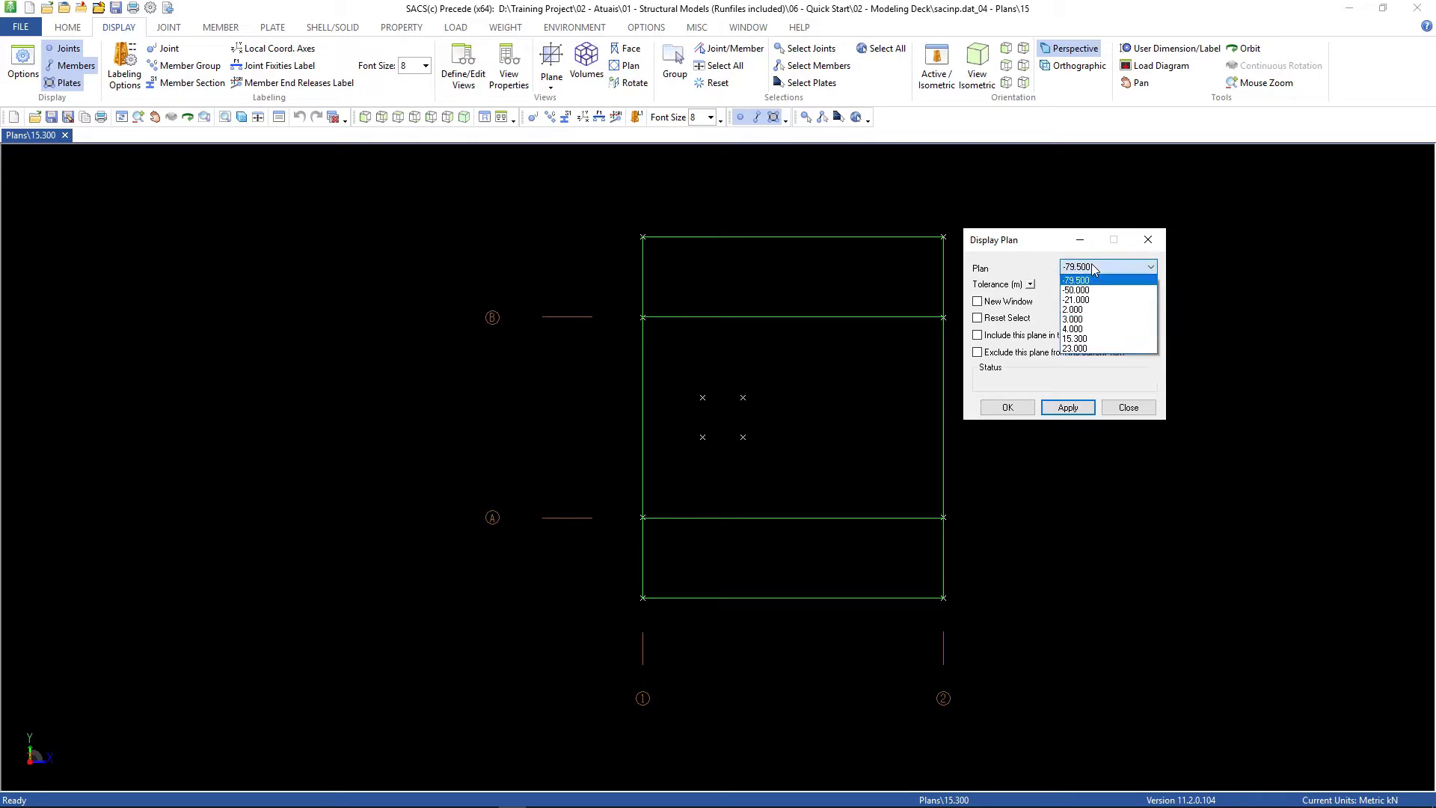
pyautogui.click(1080, 349)
pyautogui.click(1064, 409)
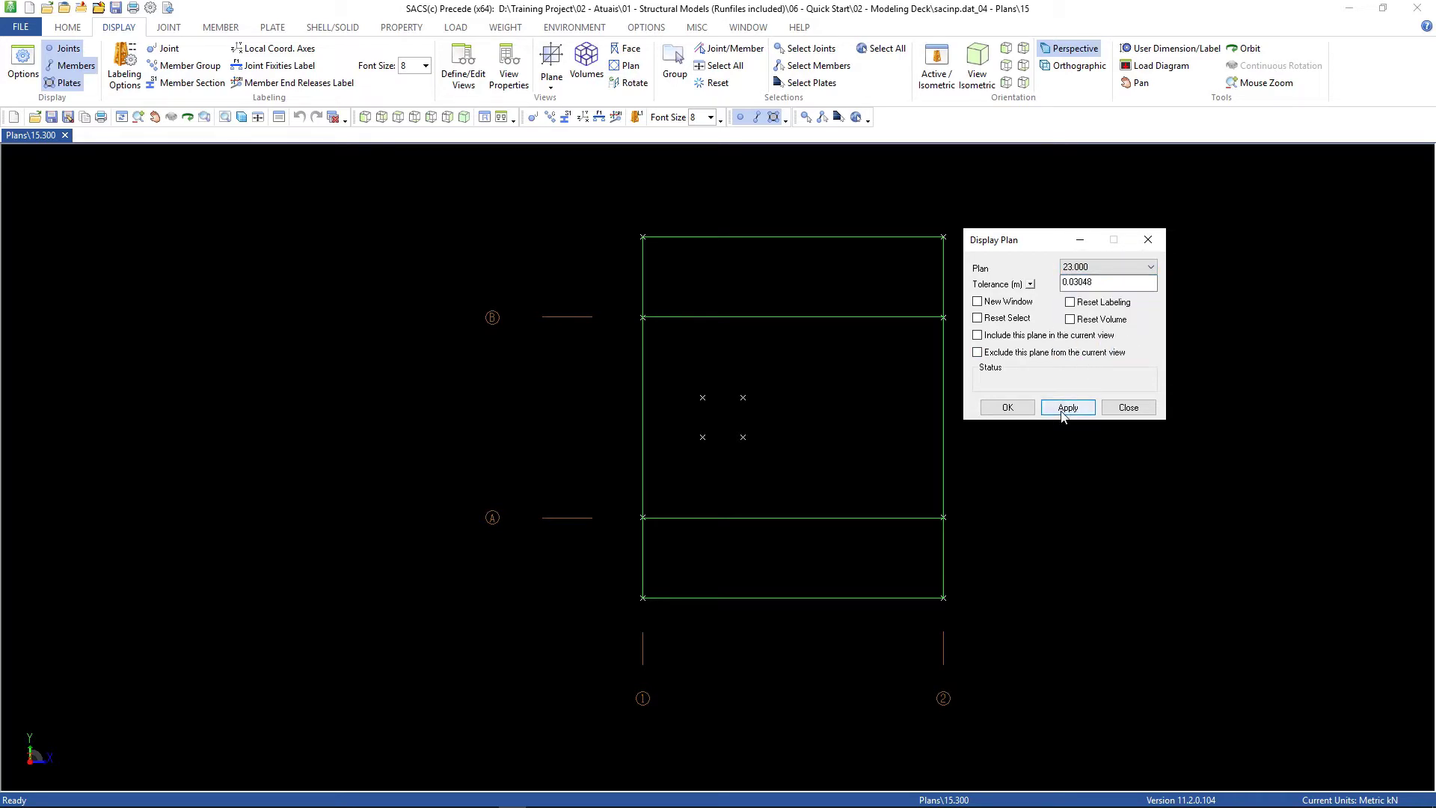
pyautogui.click(1122, 407)
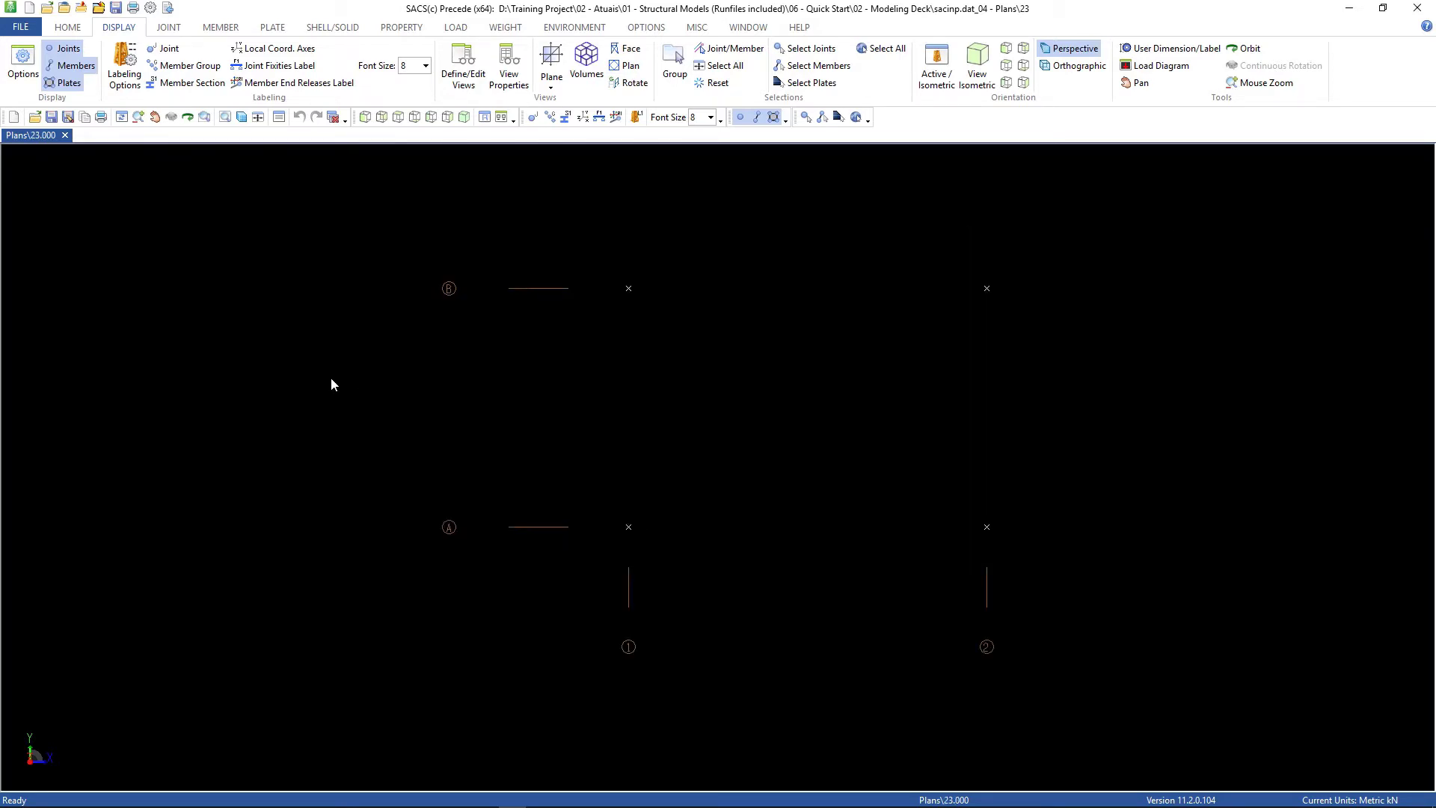
# Start new deck girder data for the 23.000 elevation, keeping the existing 15.300 deck data
pyautogui.click(20, 26)
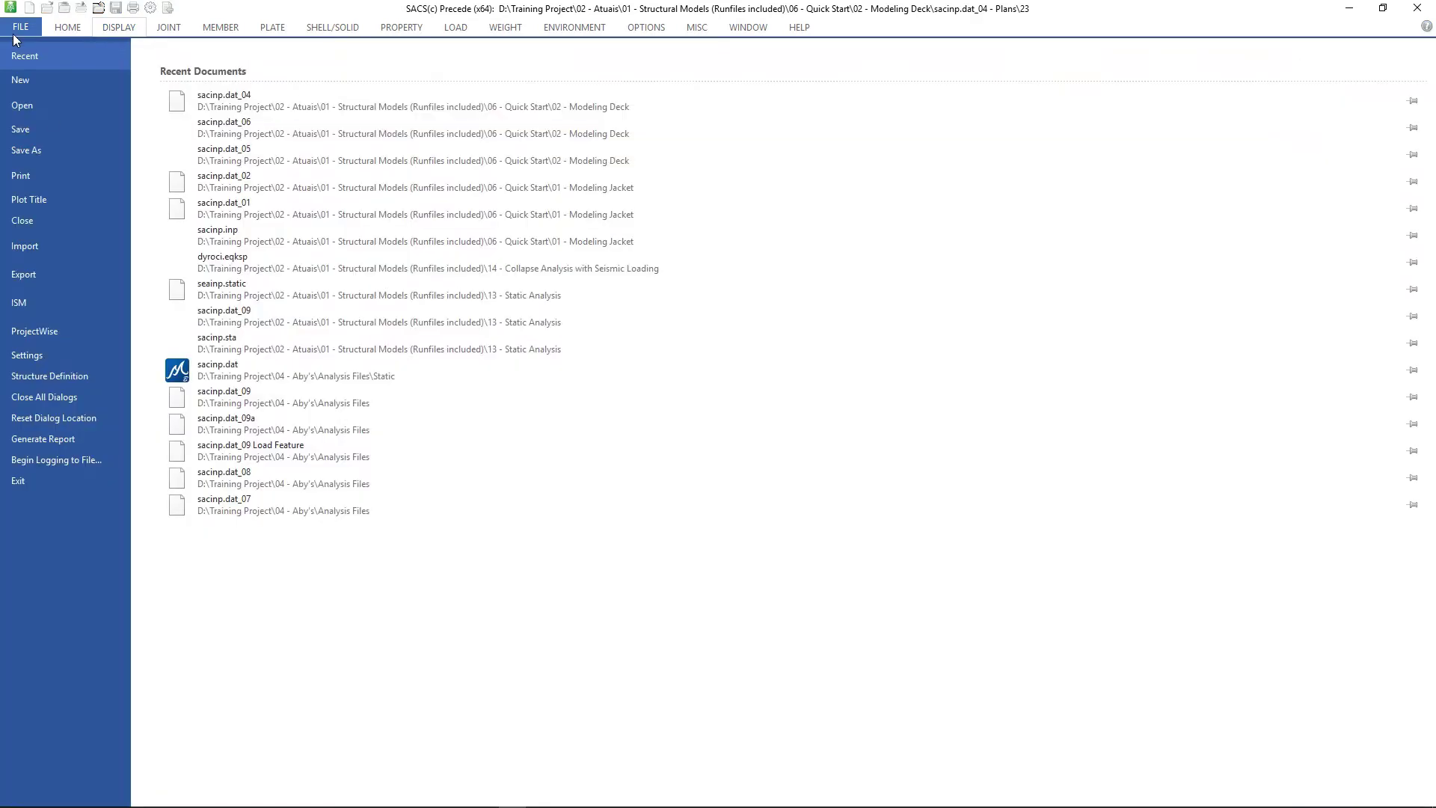
pyautogui.click(72, 377)
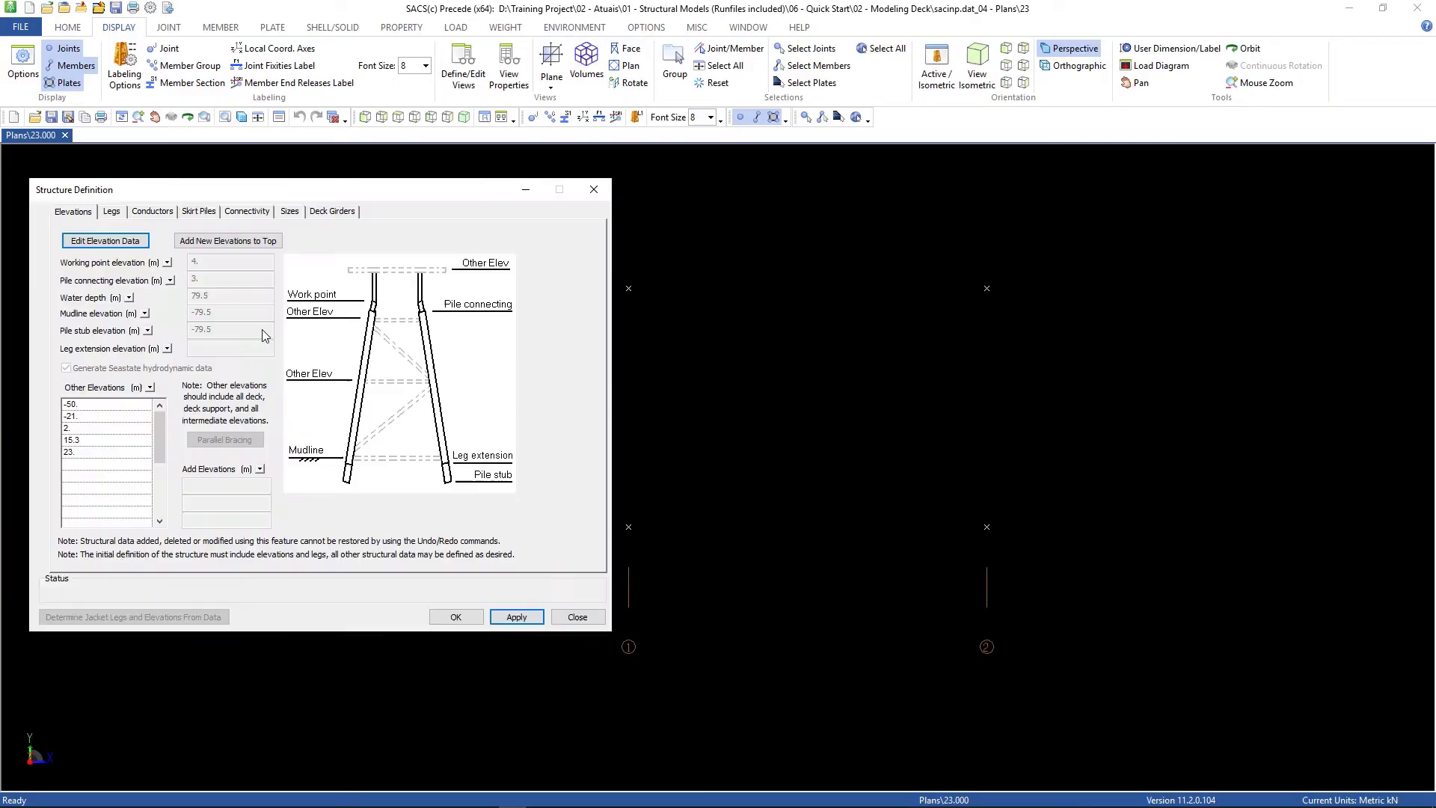
pyautogui.click(345, 213)
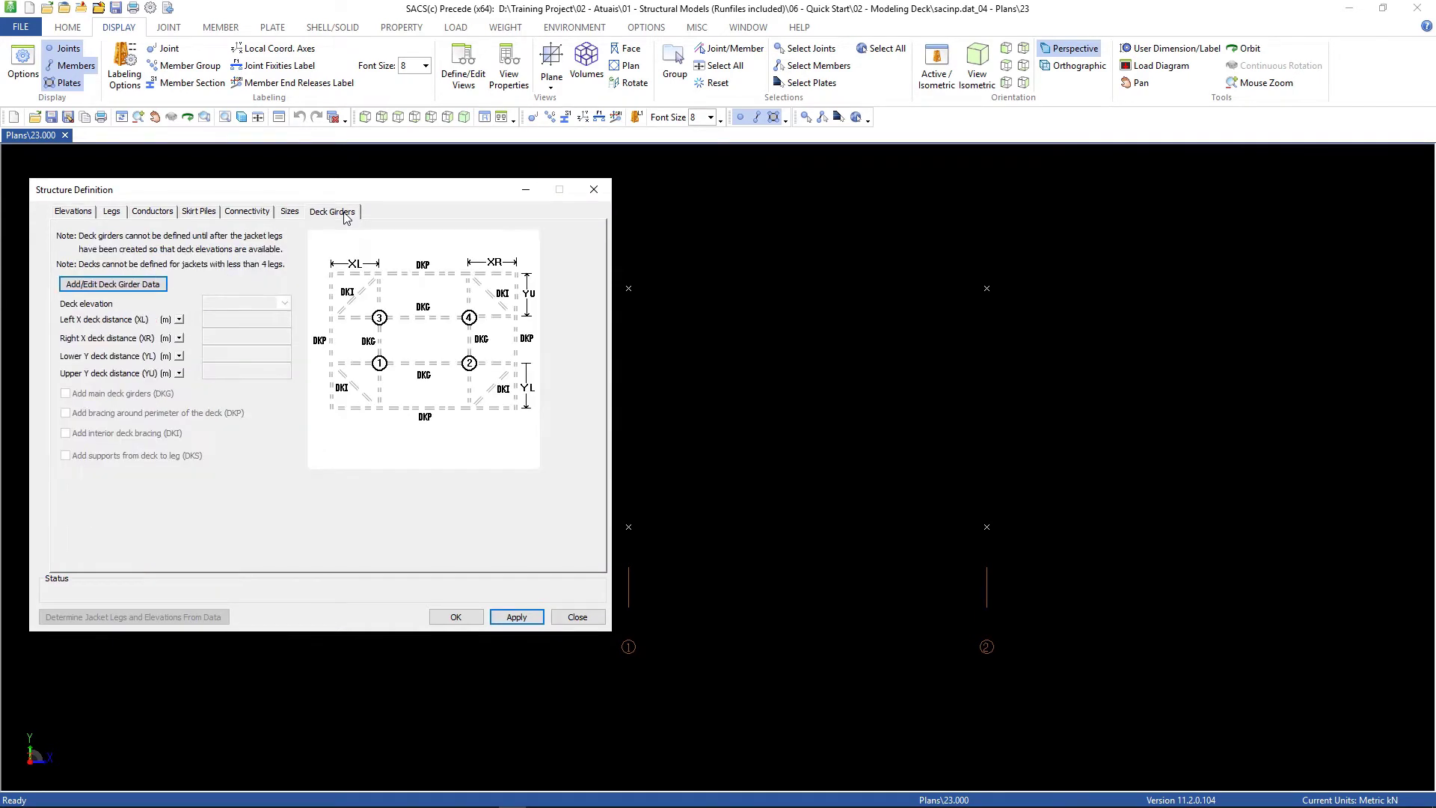
pyautogui.click(114, 285)
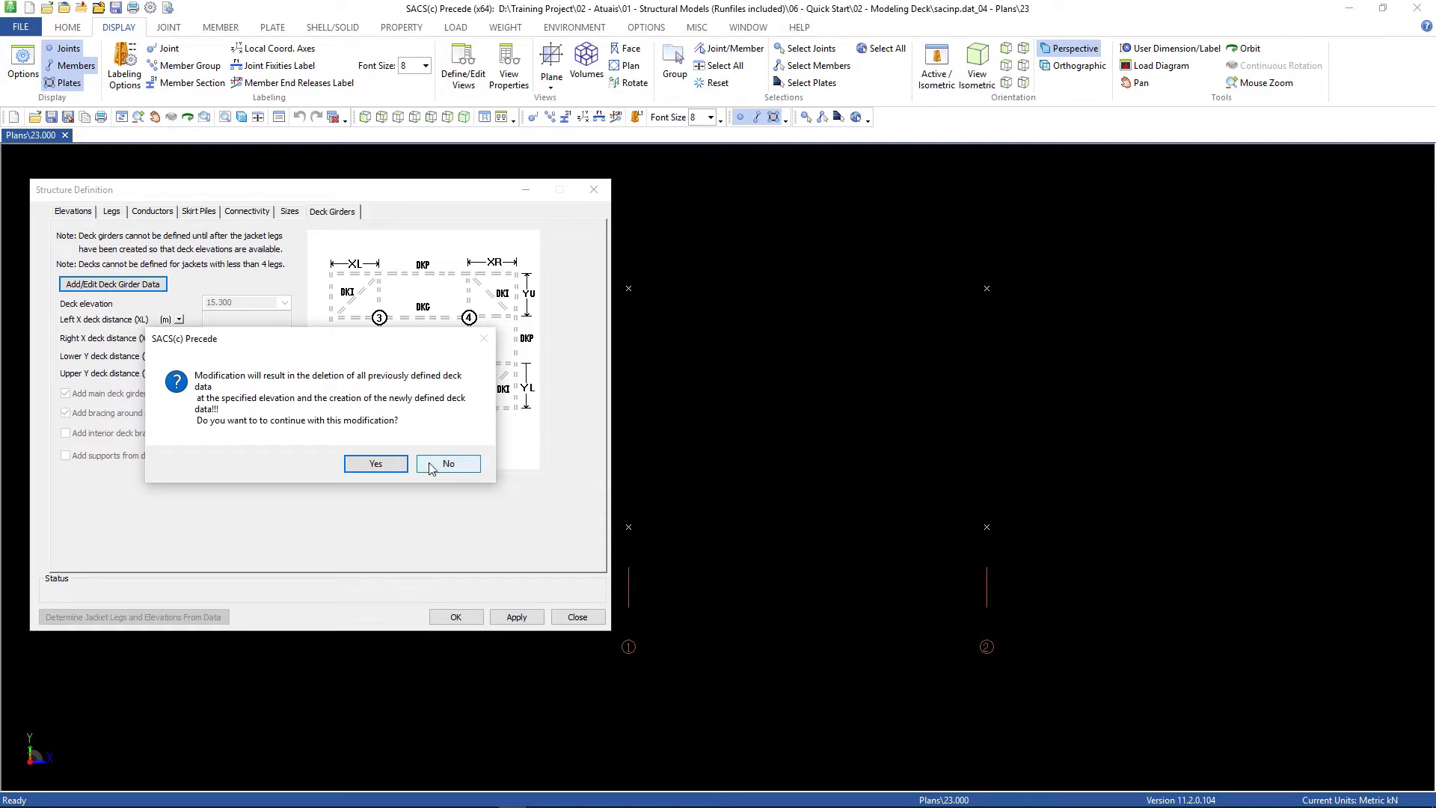
pyautogui.click(453, 466)
pyautogui.click(284, 302)
pyautogui.click(225, 315)
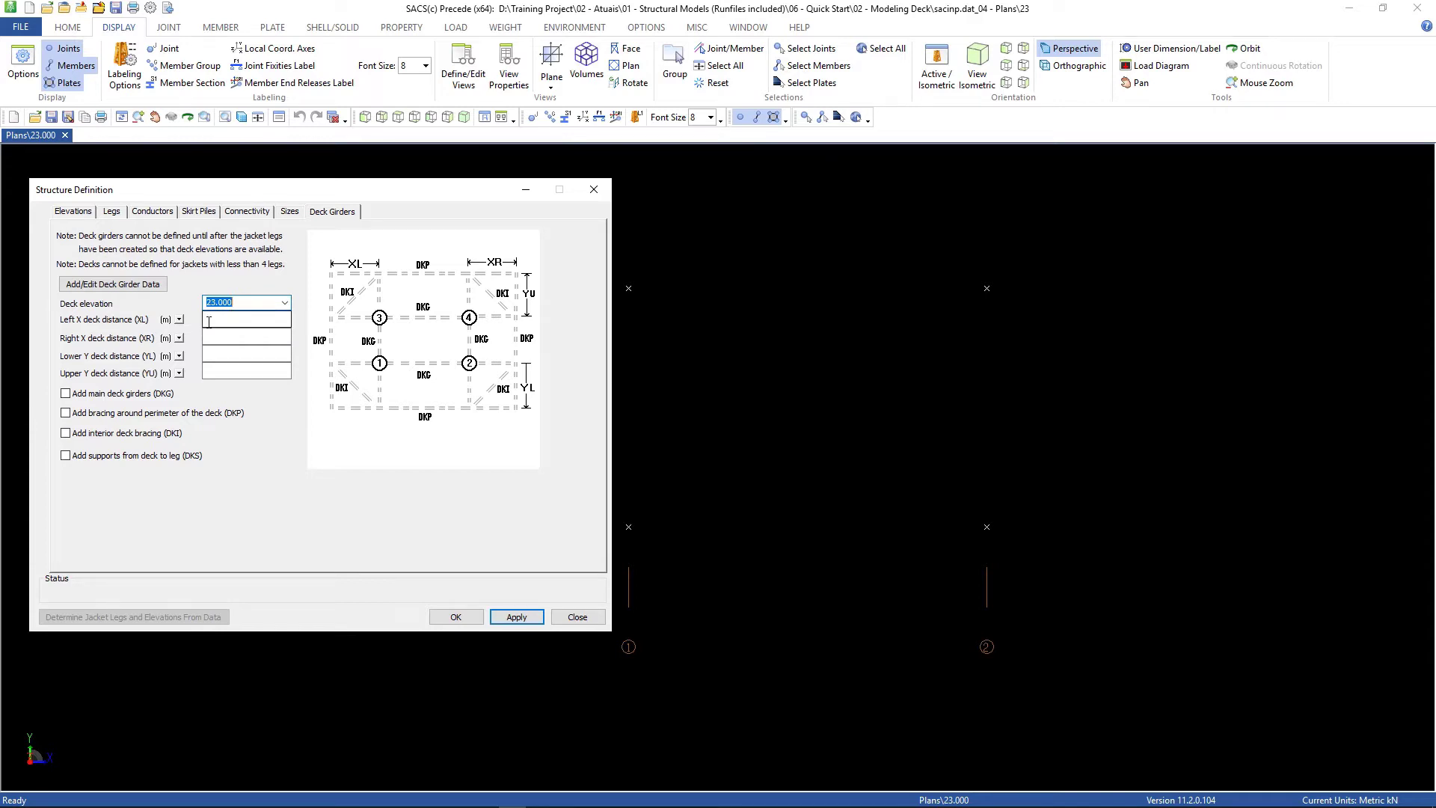
# Set right X 5 and lower/upper Y 4, include DKG girders and DKP bracing, and apply
pyautogui.click(213, 338)
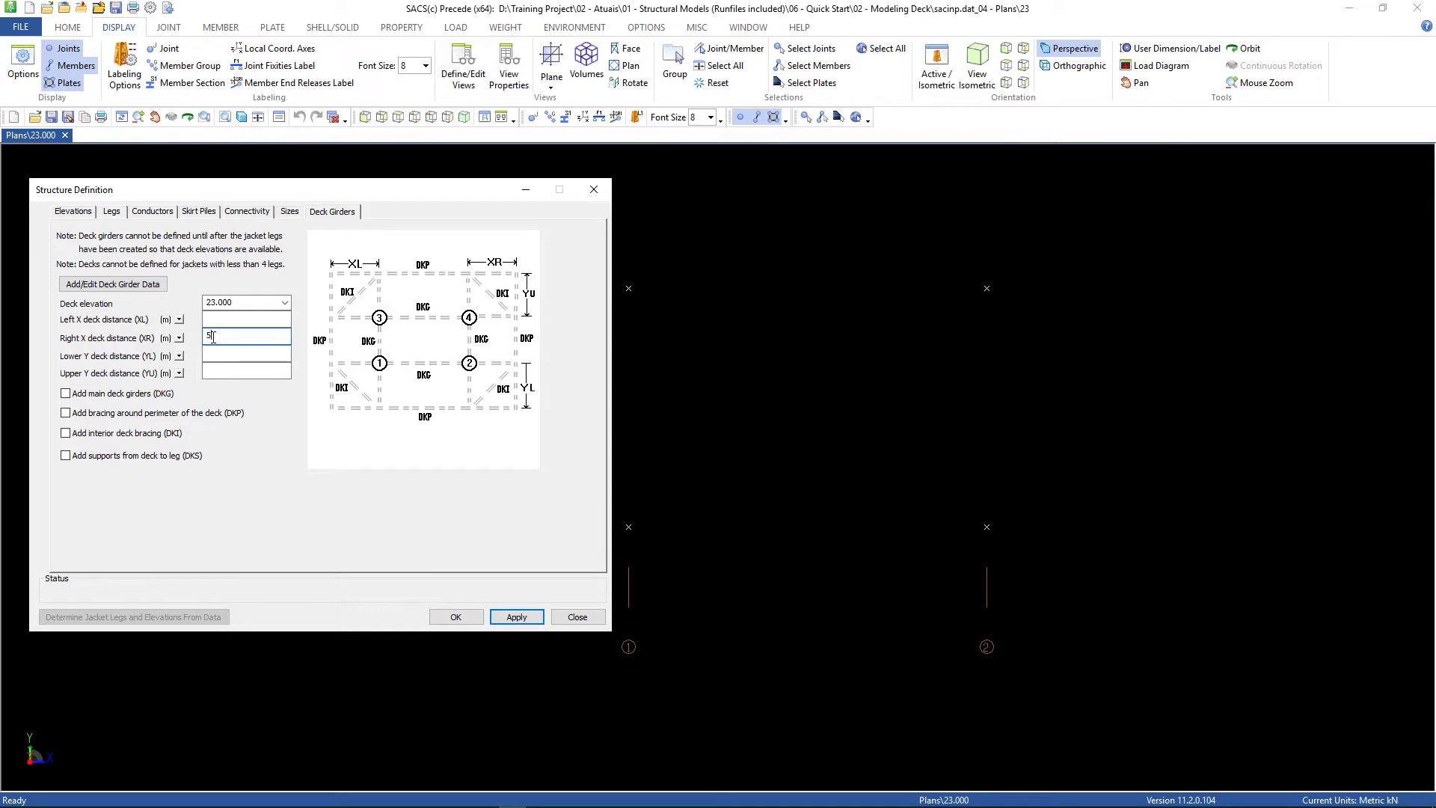
pyautogui.click(216, 356)
pyautogui.click(214, 369)
pyautogui.click(66, 393)
pyautogui.click(66, 414)
pyautogui.click(523, 618)
pyautogui.click(578, 621)
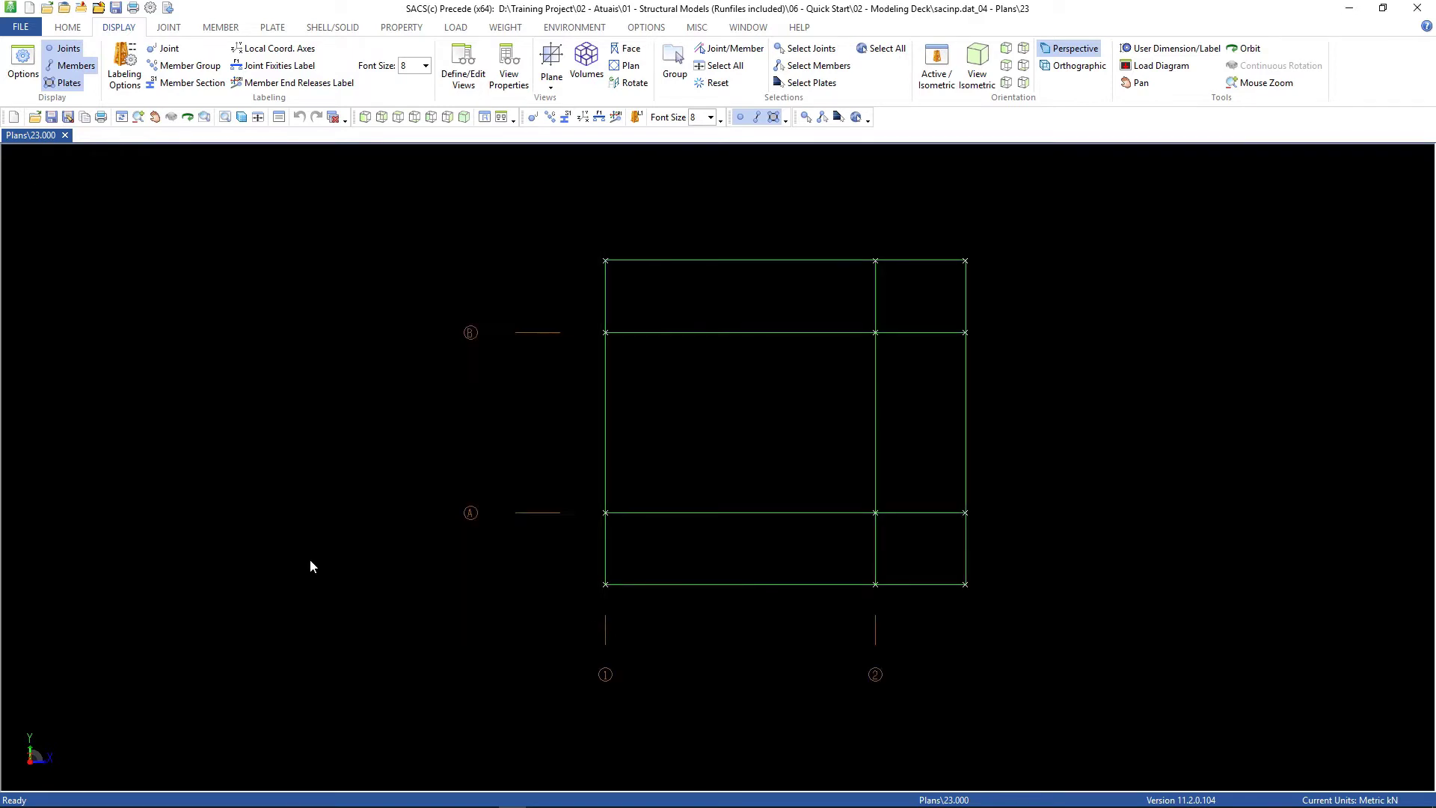
# Show the whole structure isometrically, zoomed in, with member group name labels on all members
pyautogui.click(937, 69)
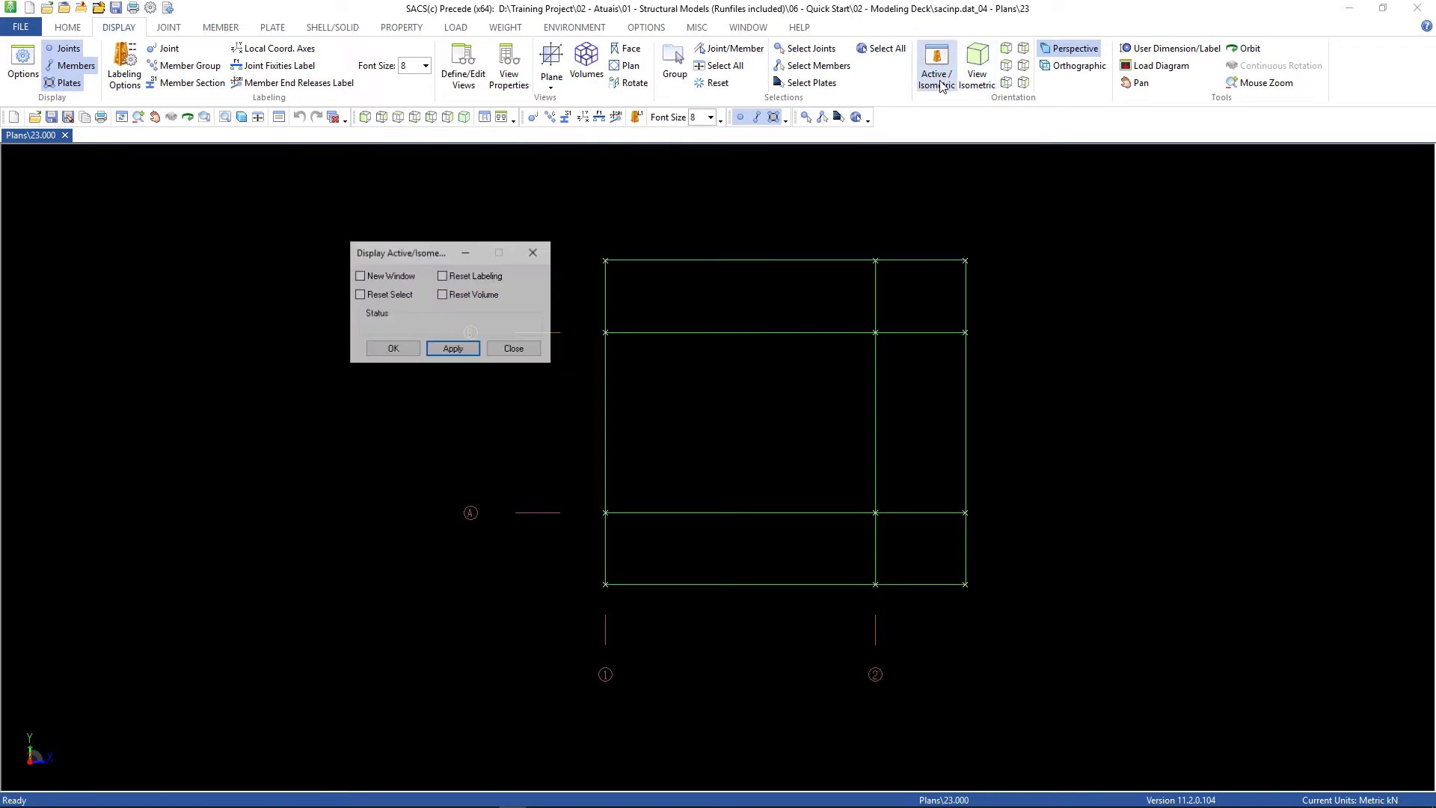
pyautogui.click(454, 350)
pyautogui.click(515, 349)
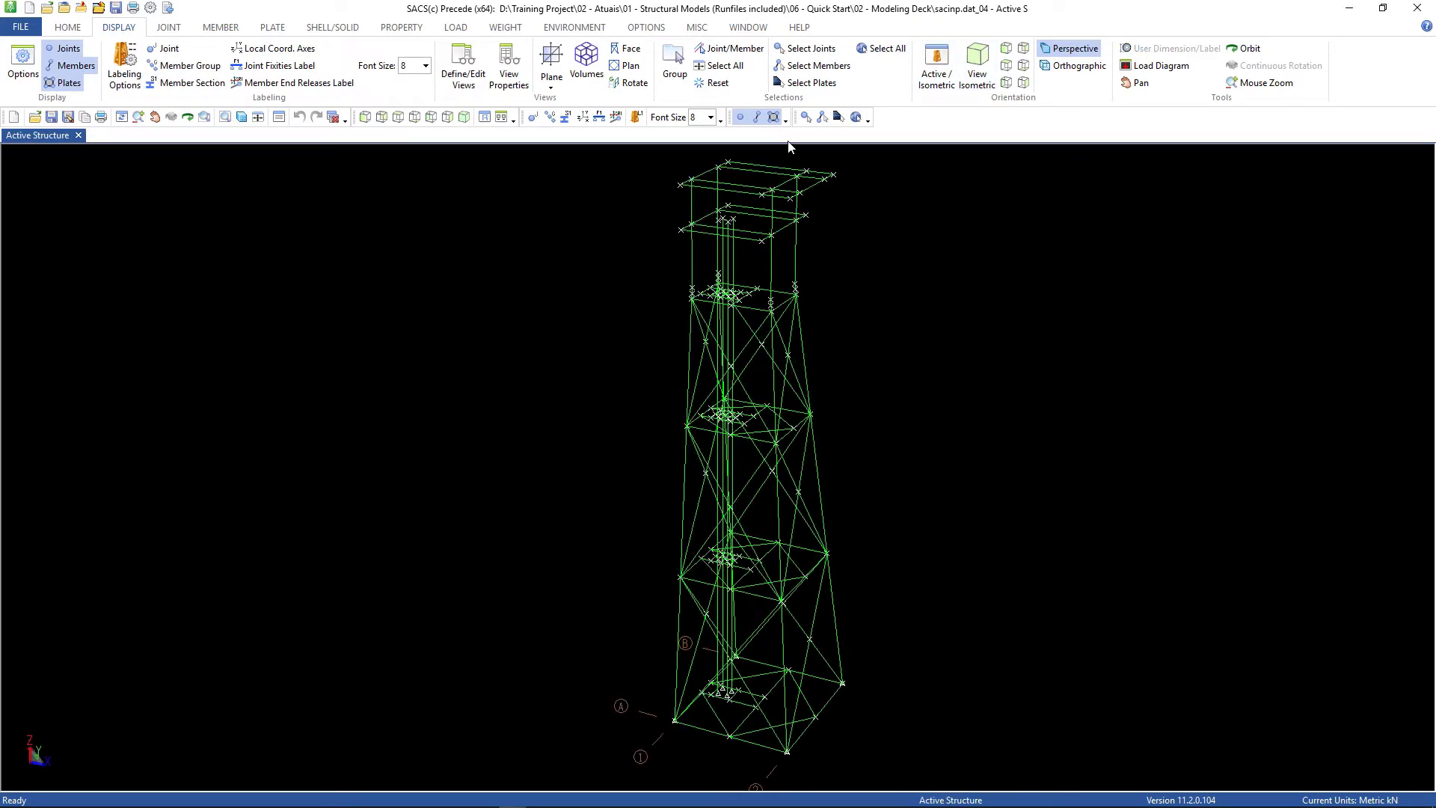
pyautogui.scroll(3, 782, 171)
pyautogui.scroll(1, 607, 191)
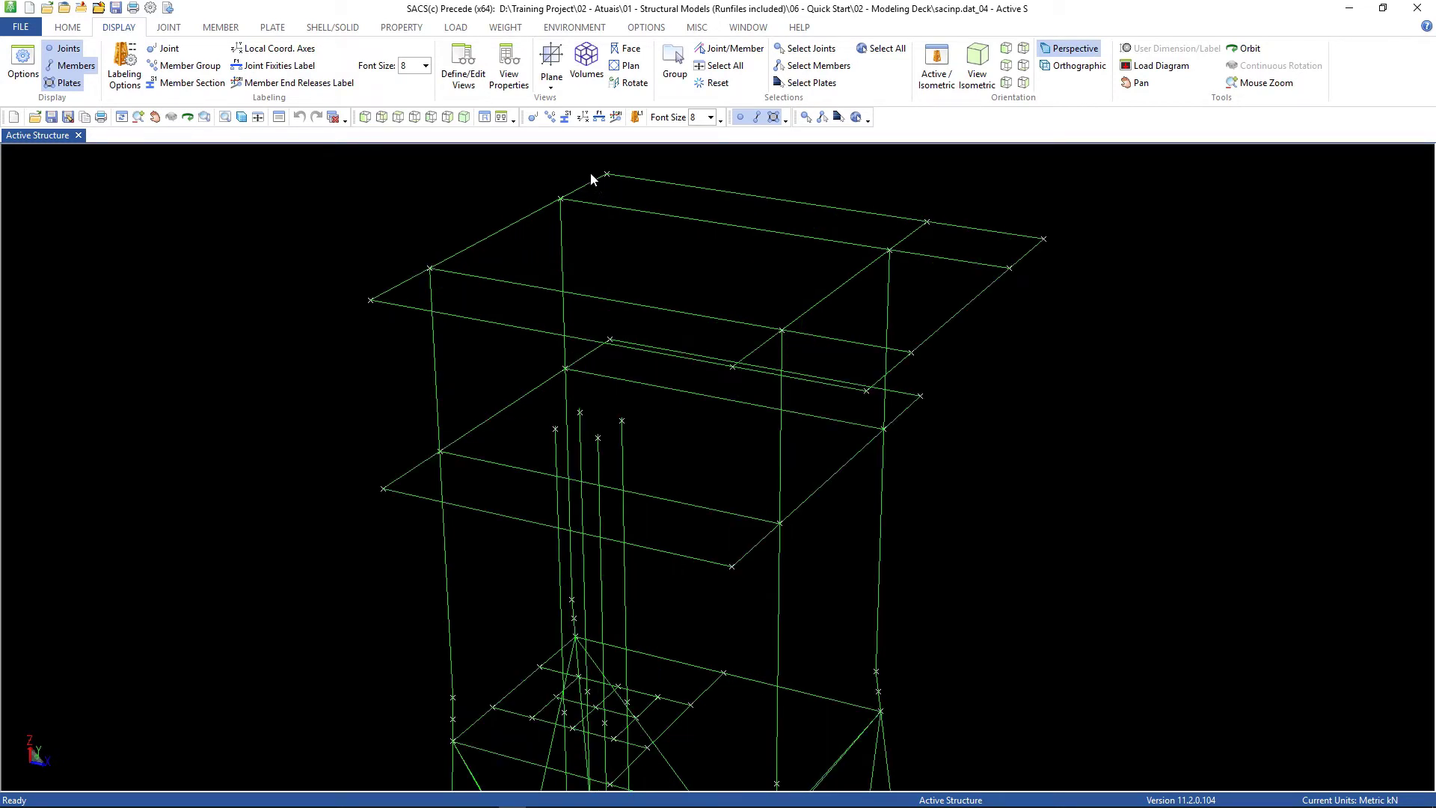
pyautogui.click(550, 118)
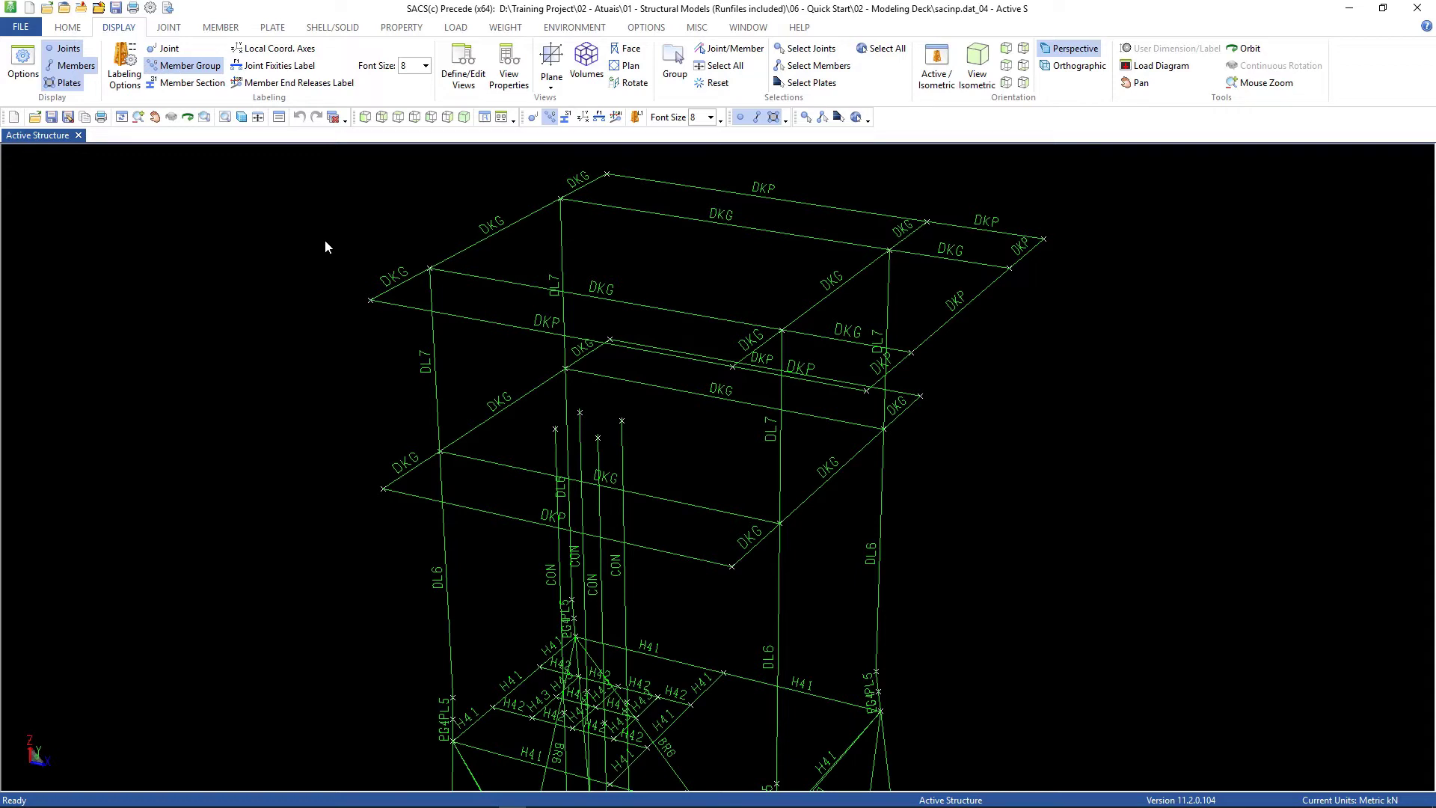
# Display the deck plan at elevation 15.300
pyautogui.click(627, 66)
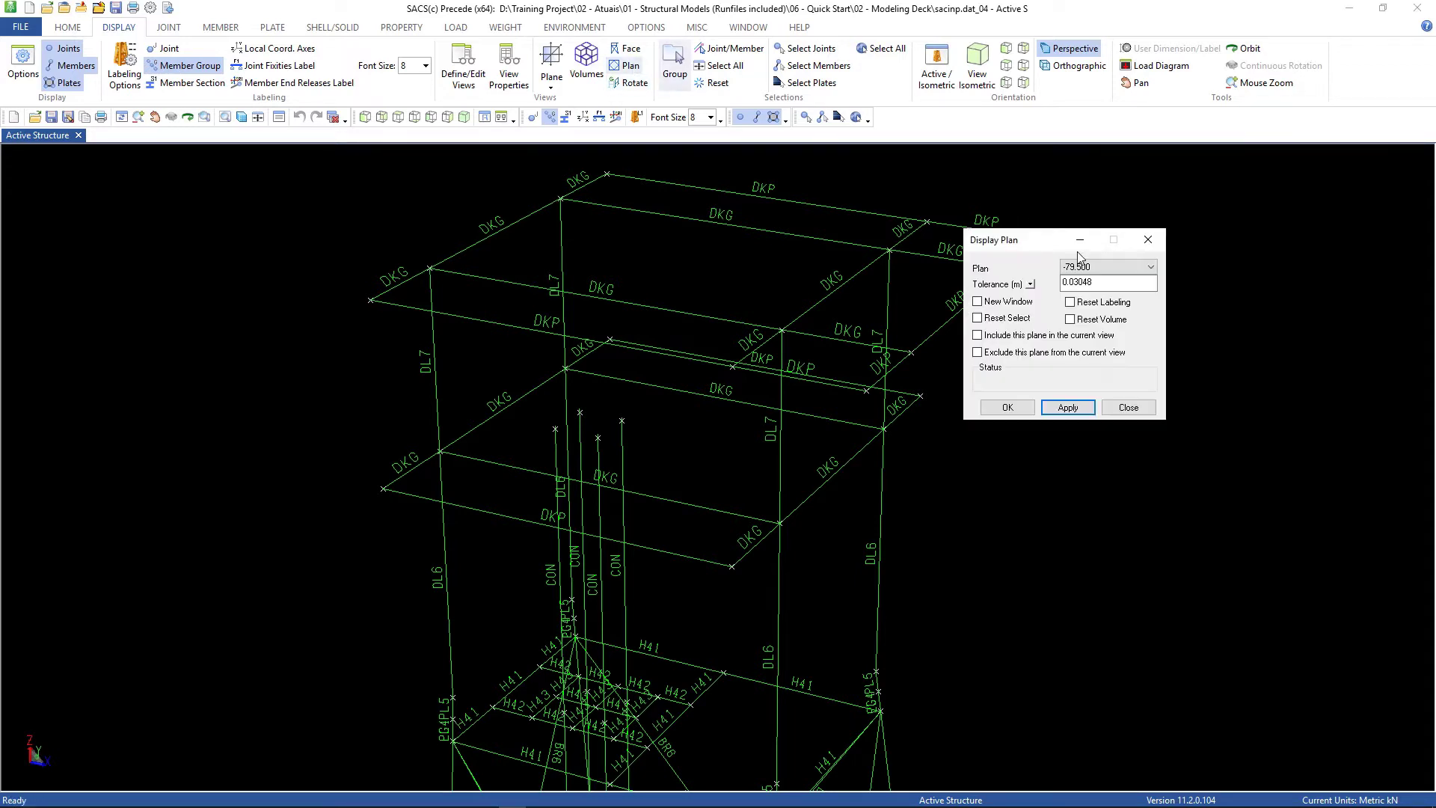
pyautogui.click(1101, 266)
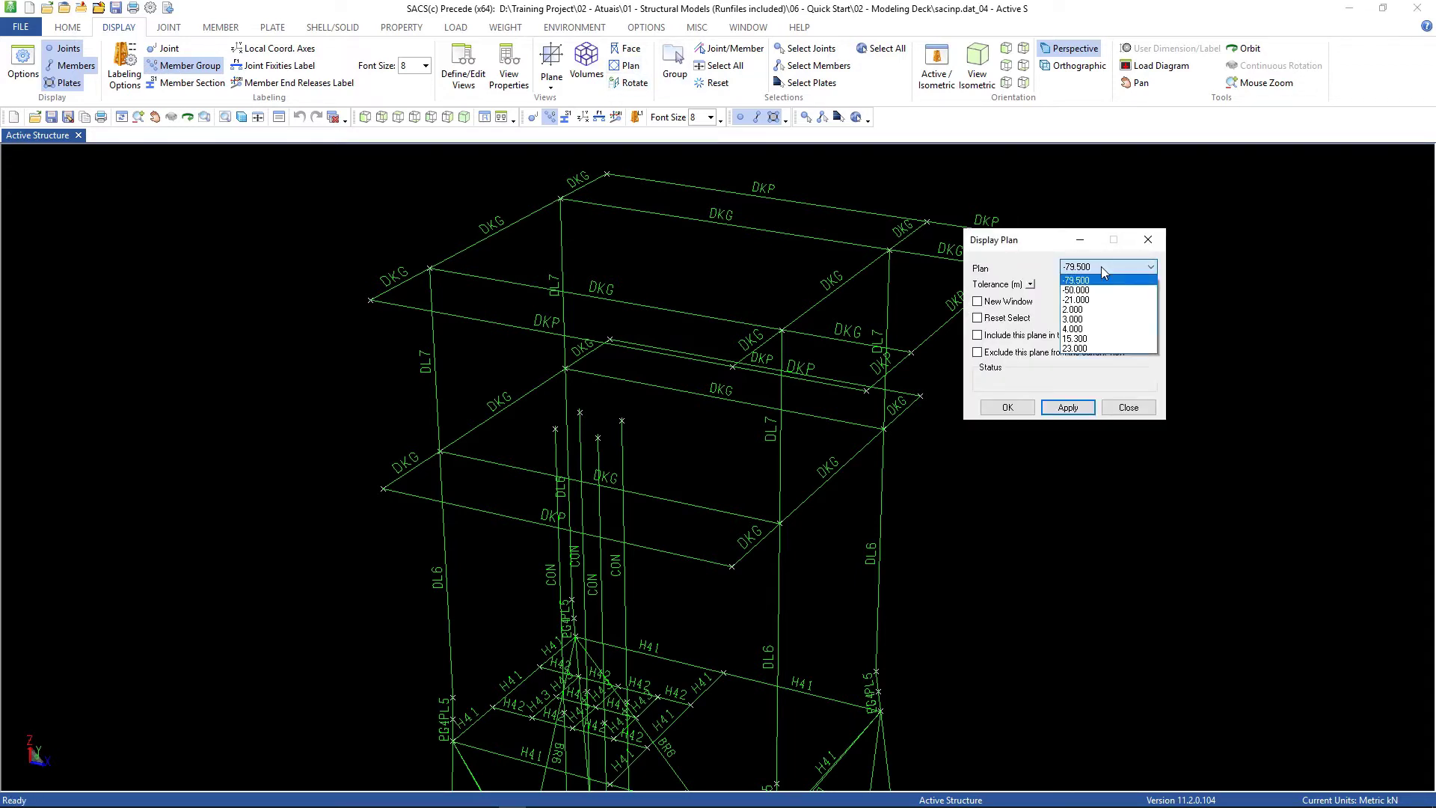
pyautogui.click(1096, 341)
pyautogui.click(1068, 407)
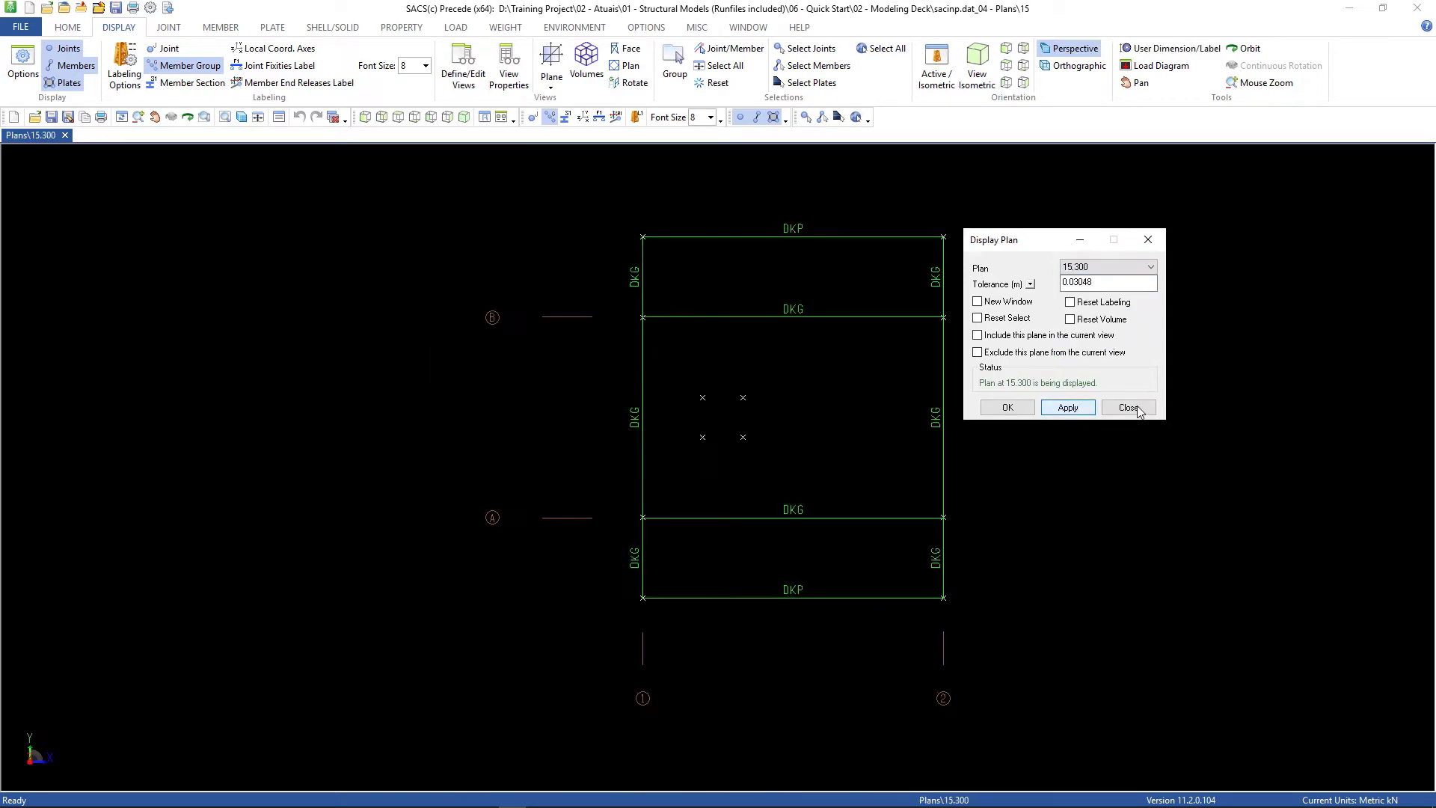
pyautogui.click(1114, 407)
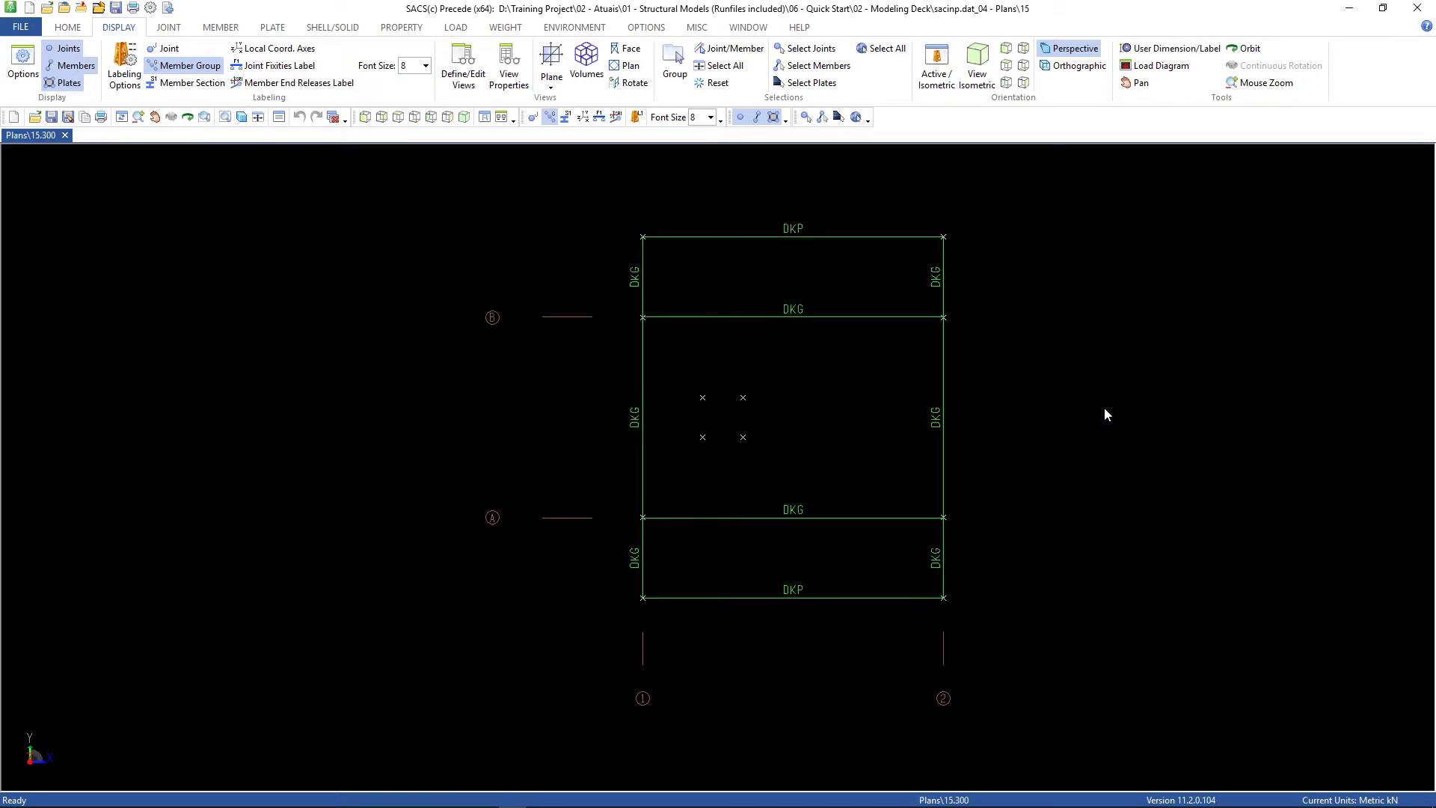
# Assign the grid-line A and B girders to group W01
pyautogui.click(220, 27)
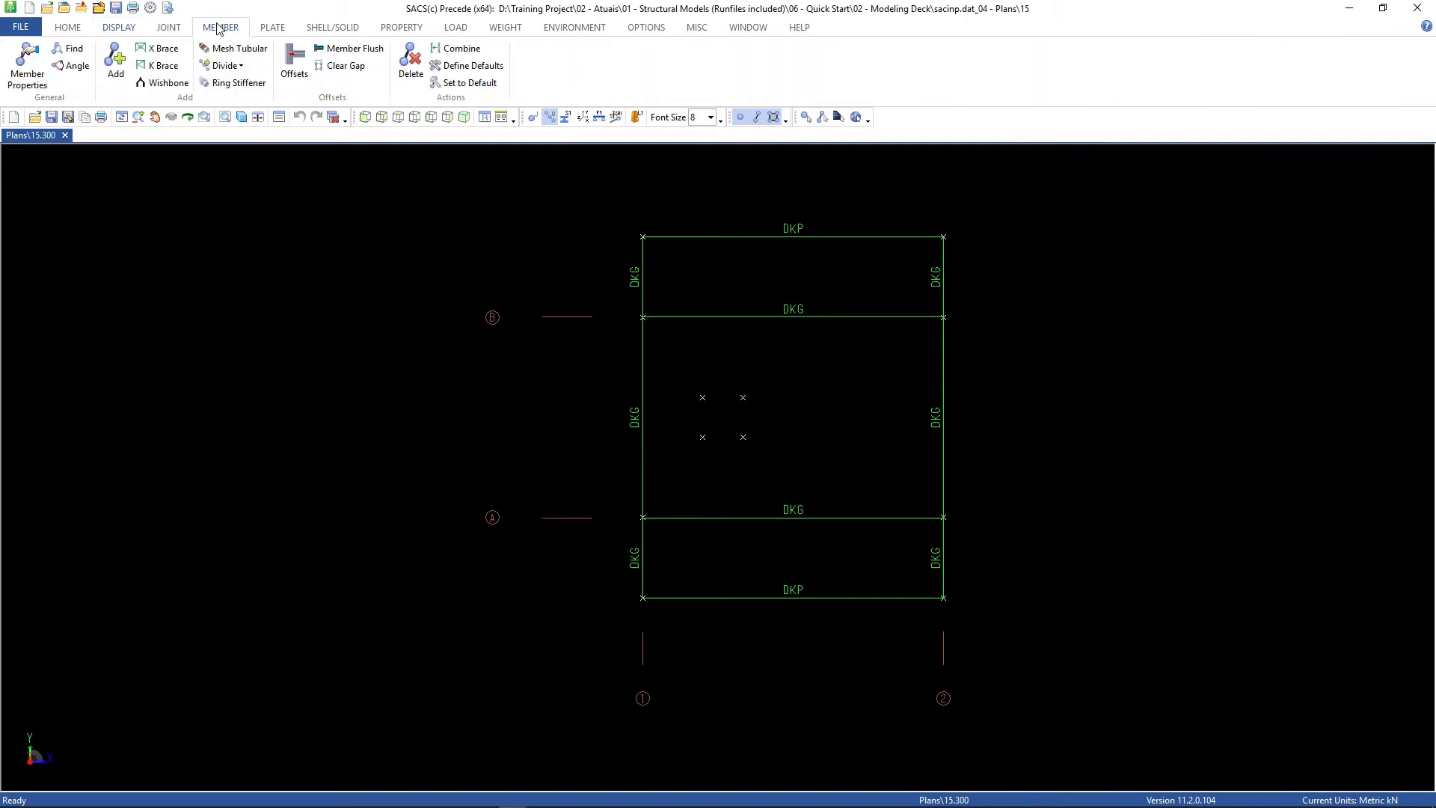
pyautogui.click(25, 75)
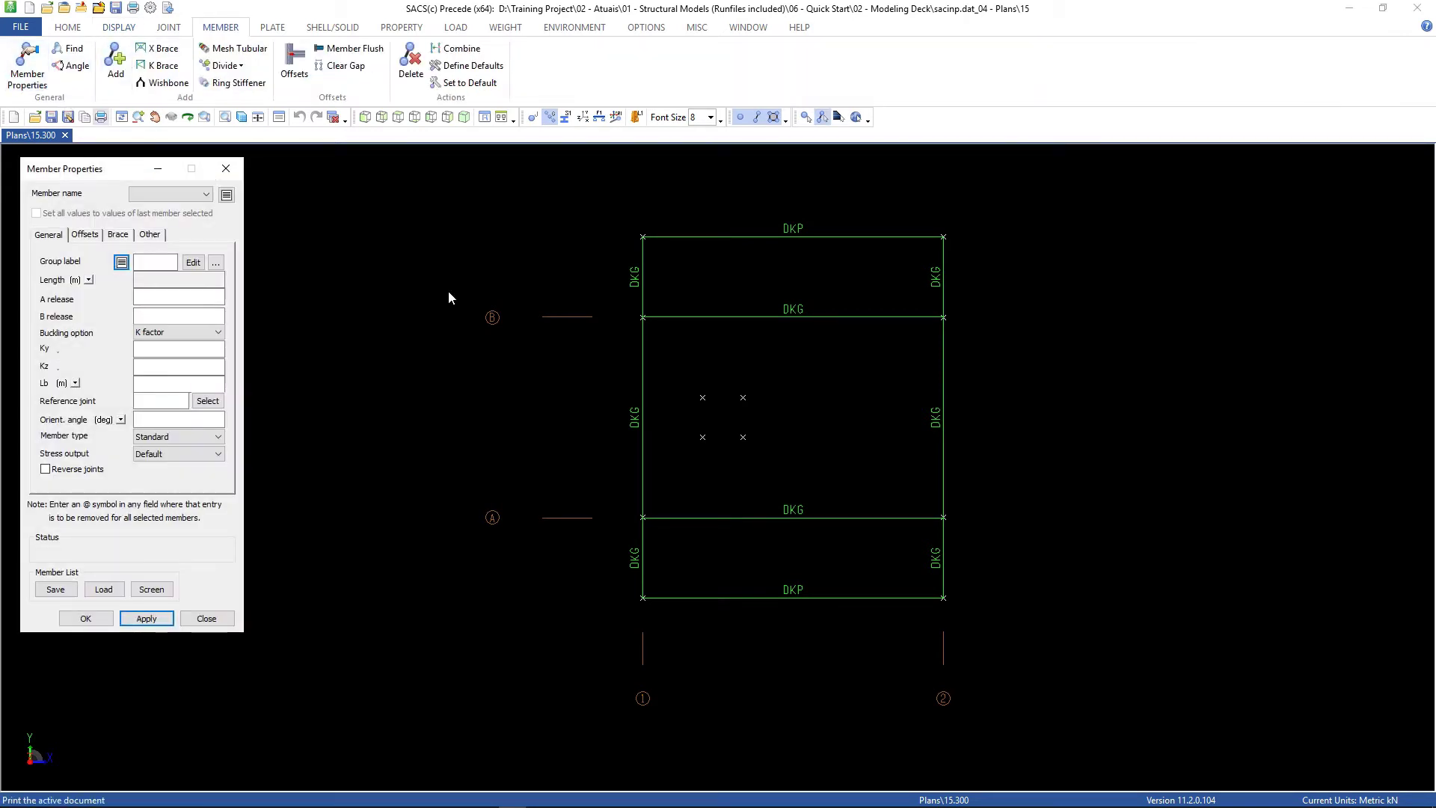
pyautogui.click(731, 319)
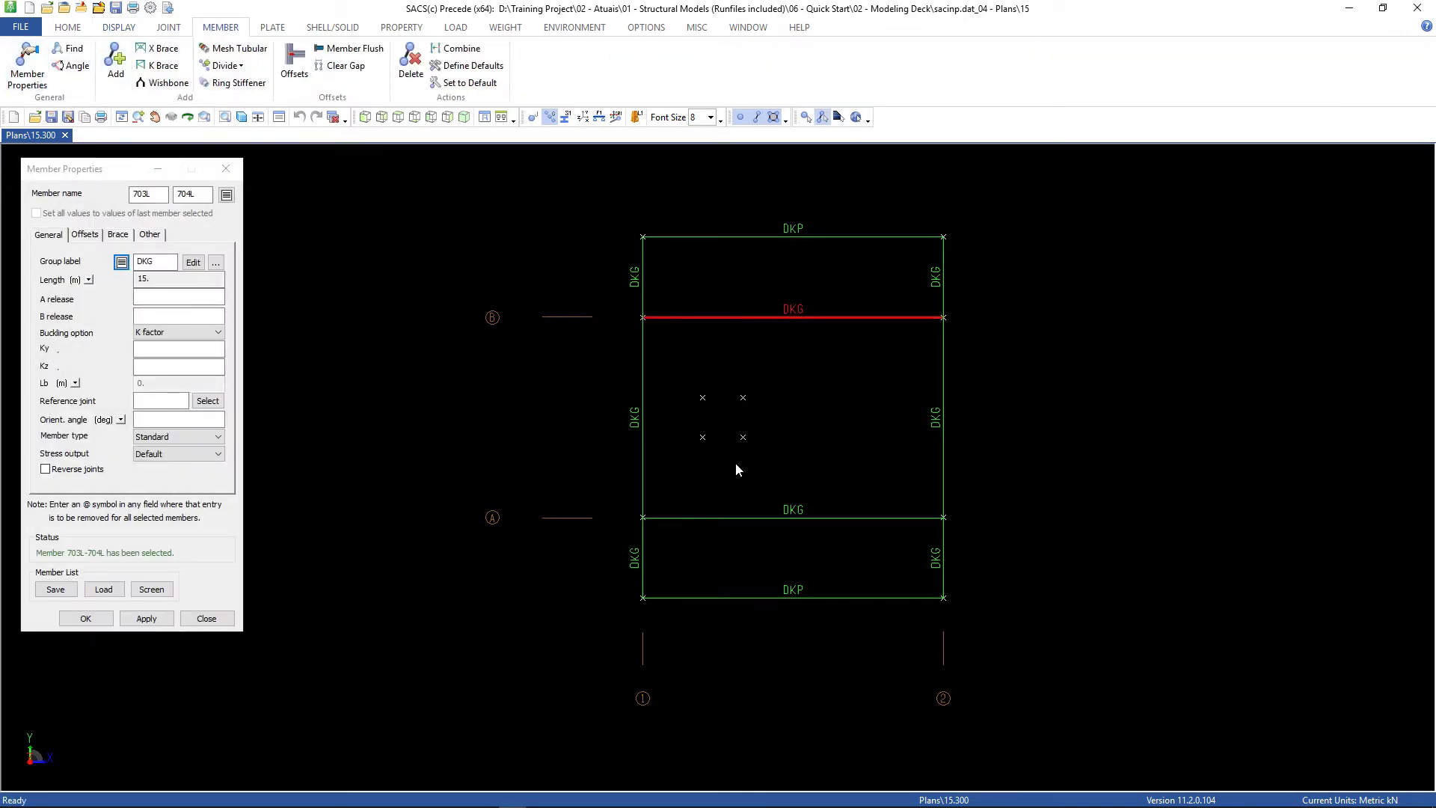
pyautogui.click(724, 521)
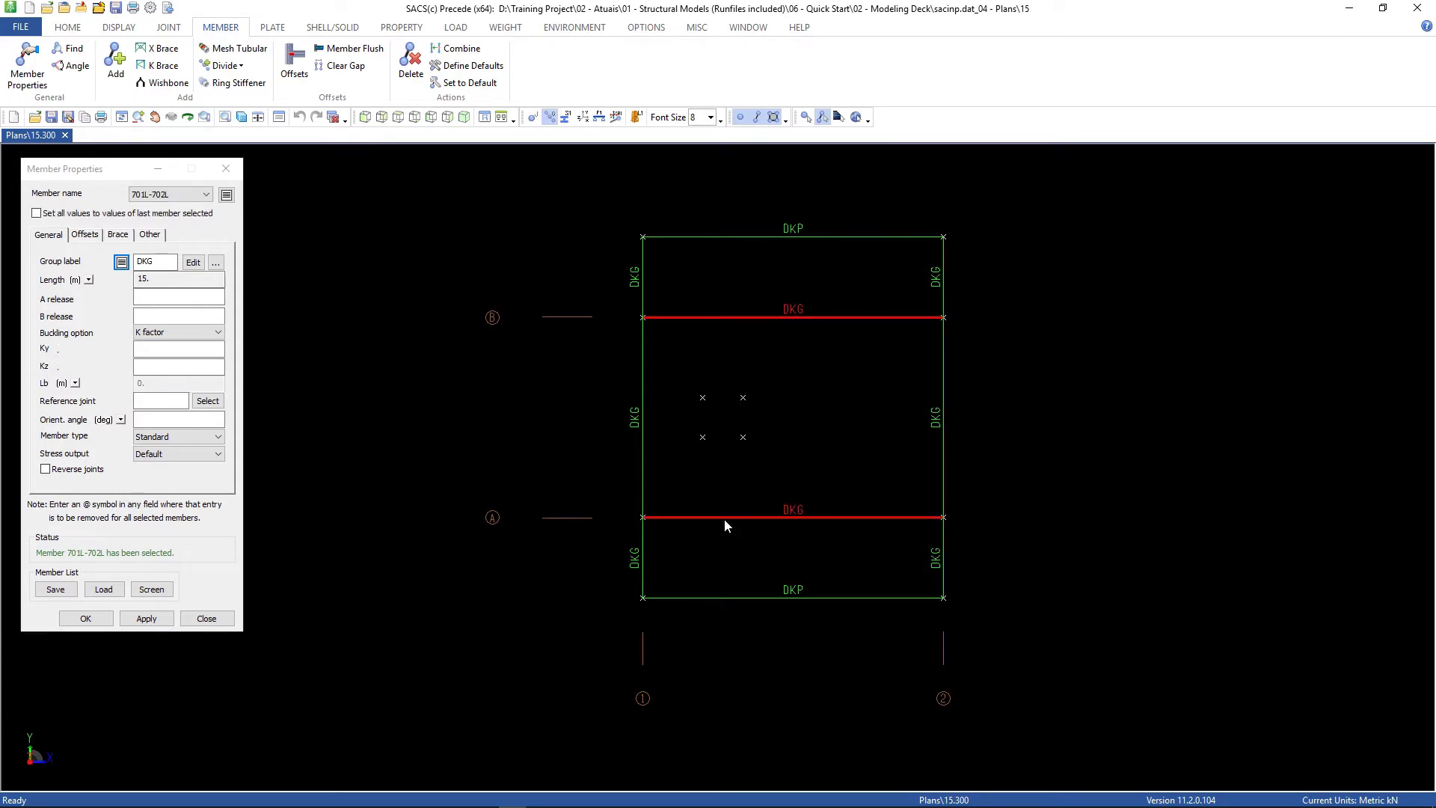
pyautogui.doubleClick(159, 261)
pyautogui.write('W')
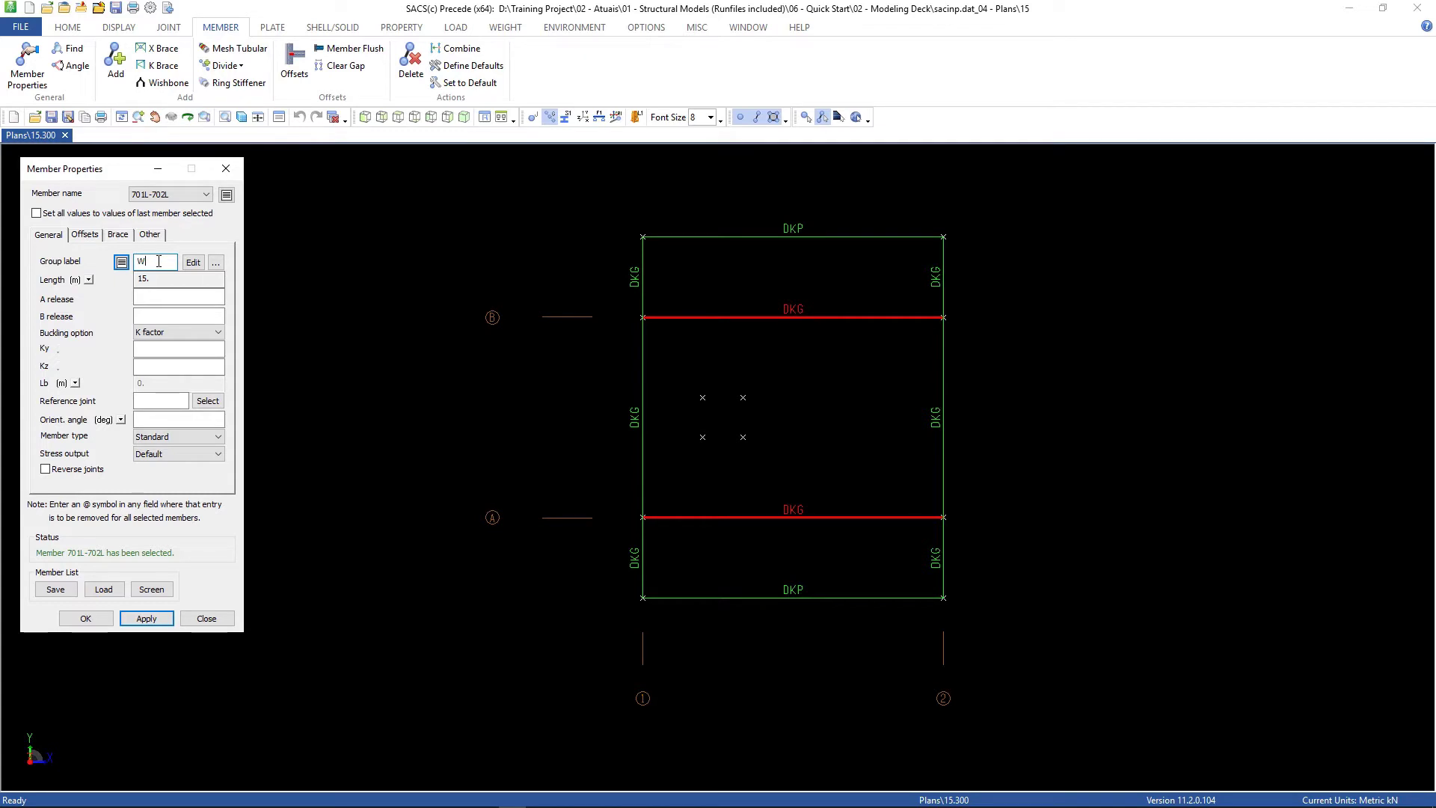
pyautogui.write('01')
pyautogui.click(146, 620)
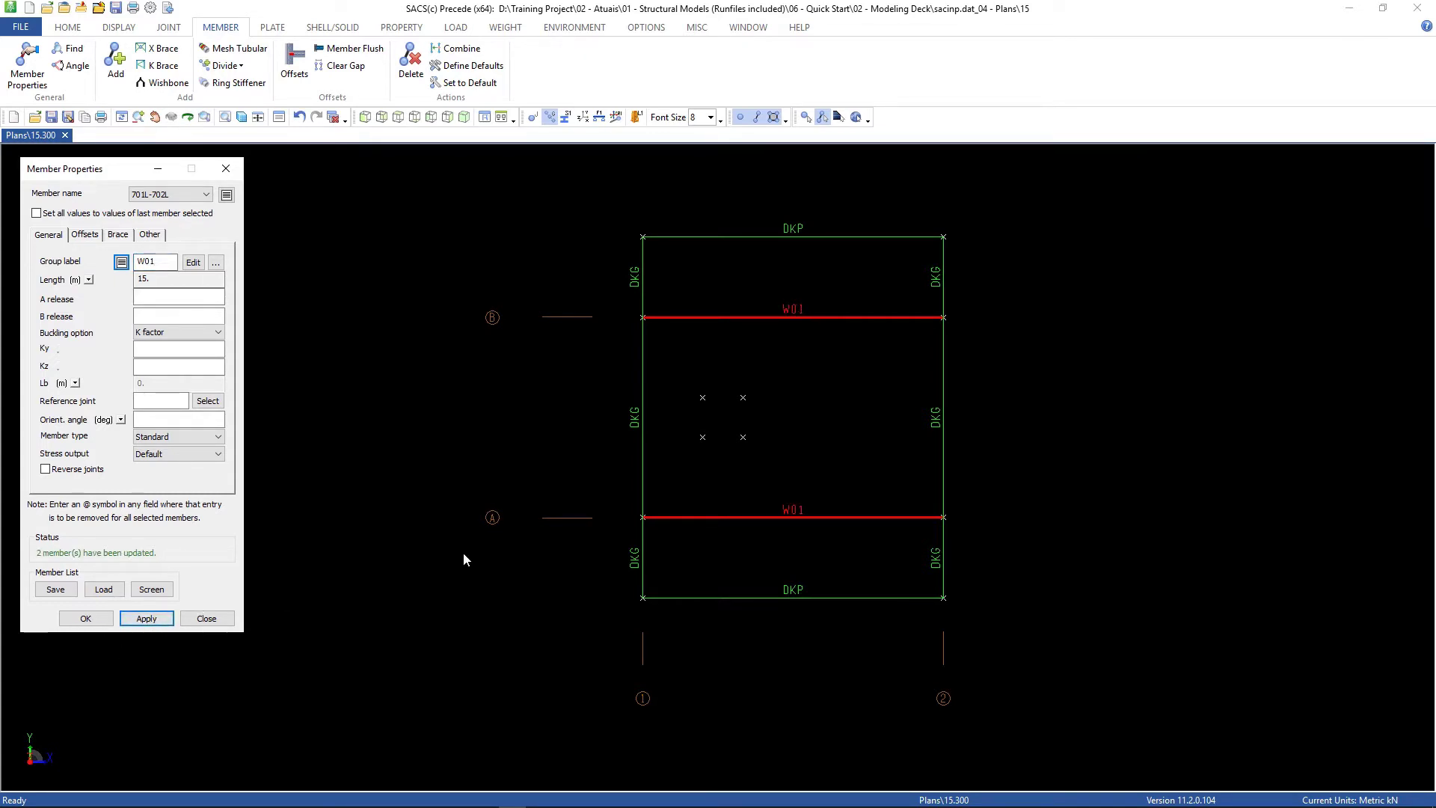
# Select all remaining perimeter and side deck members and set their group to W02
pyautogui.click(643, 572)
pyautogui.click(719, 596)
pyautogui.click(940, 555)
pyautogui.click(941, 486)
pyautogui.click(944, 279)
pyautogui.click(886, 237)
pyautogui.click(642, 287)
pyautogui.click(643, 389)
pyautogui.click(148, 261)
pyautogui.write('W02')
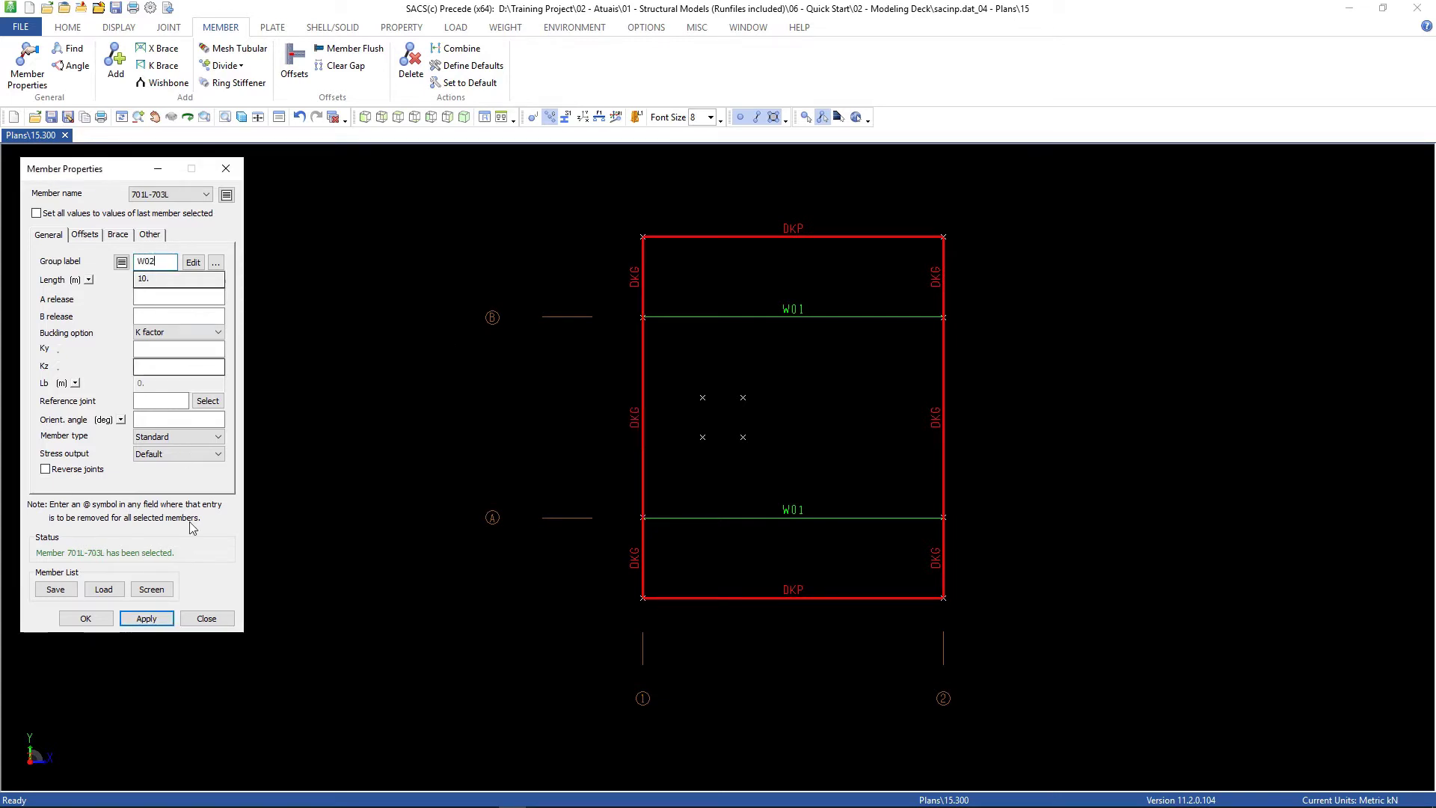
pyautogui.click(206, 619)
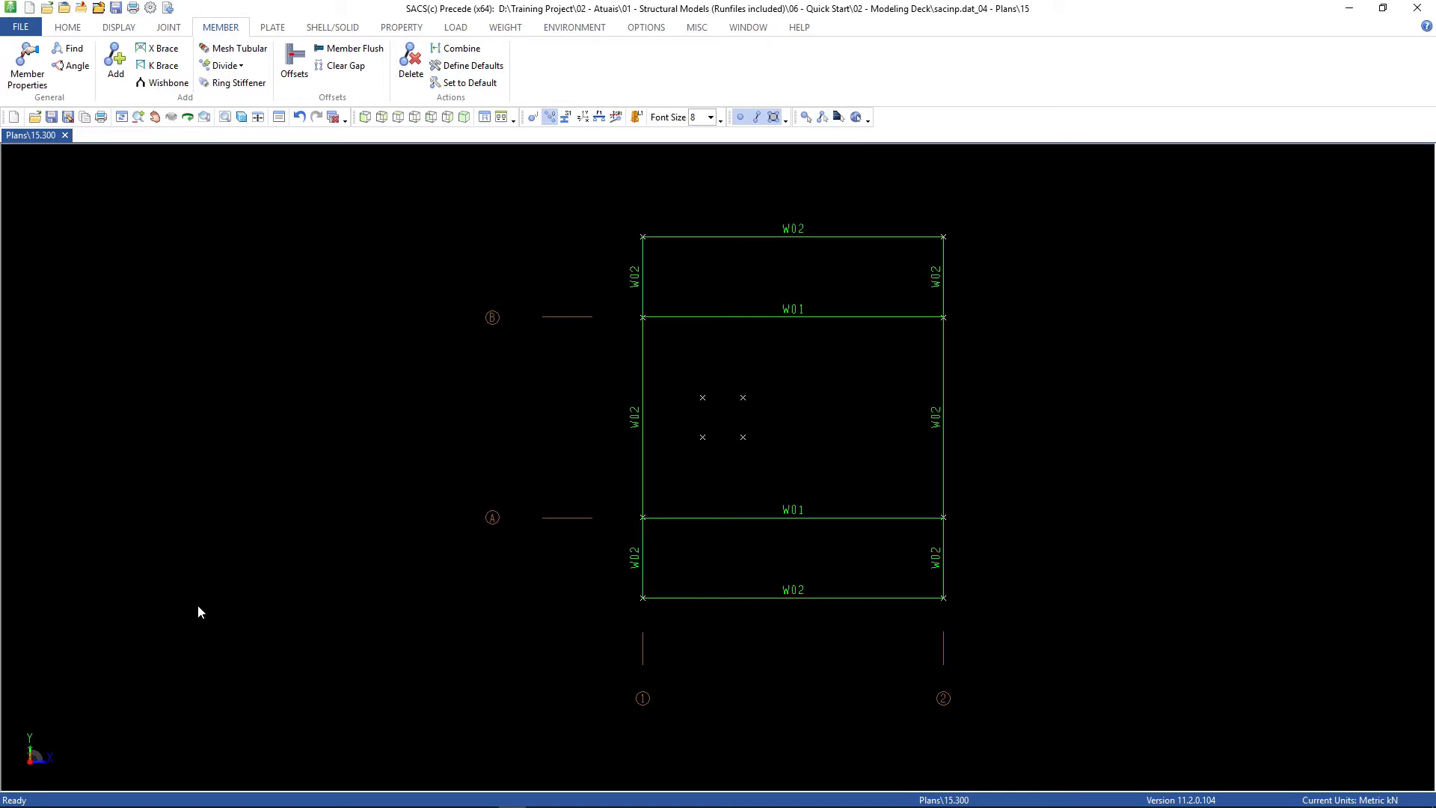
# Display the deck framing plan at elevation 23.000
pyautogui.click(117, 27)
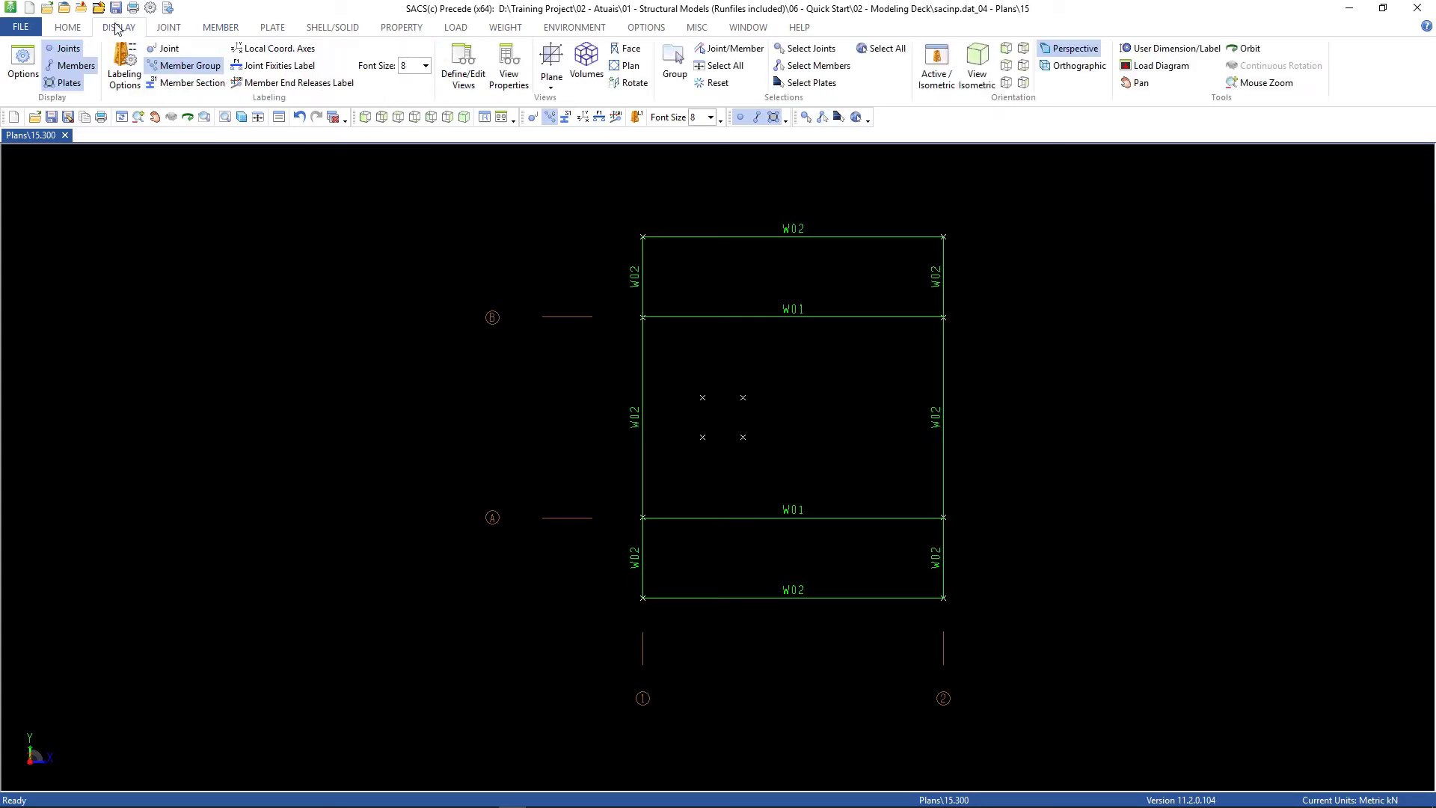
pyautogui.click(630, 67)
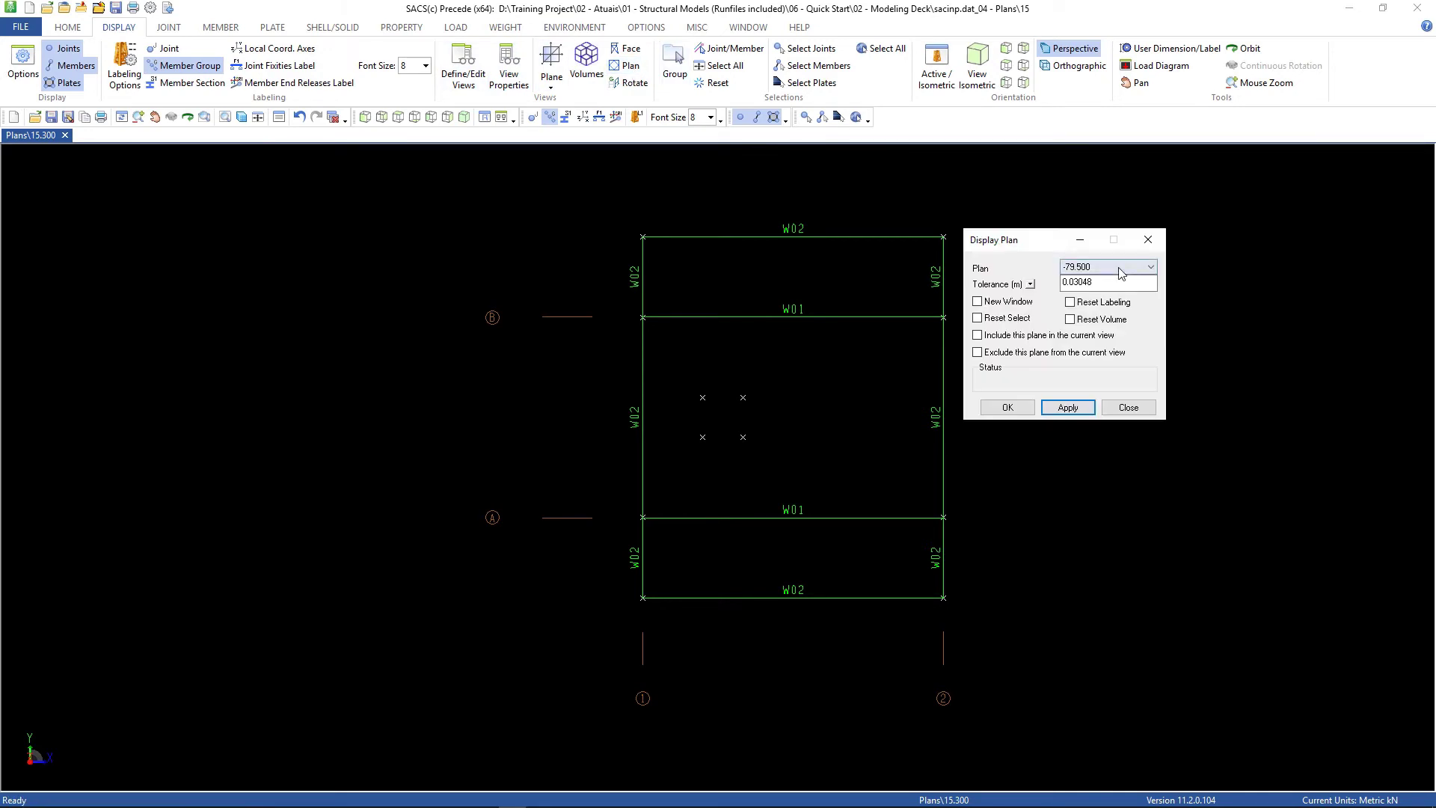
pyautogui.click(1120, 267)
pyautogui.click(1075, 348)
pyautogui.click(1068, 409)
pyautogui.click(1111, 413)
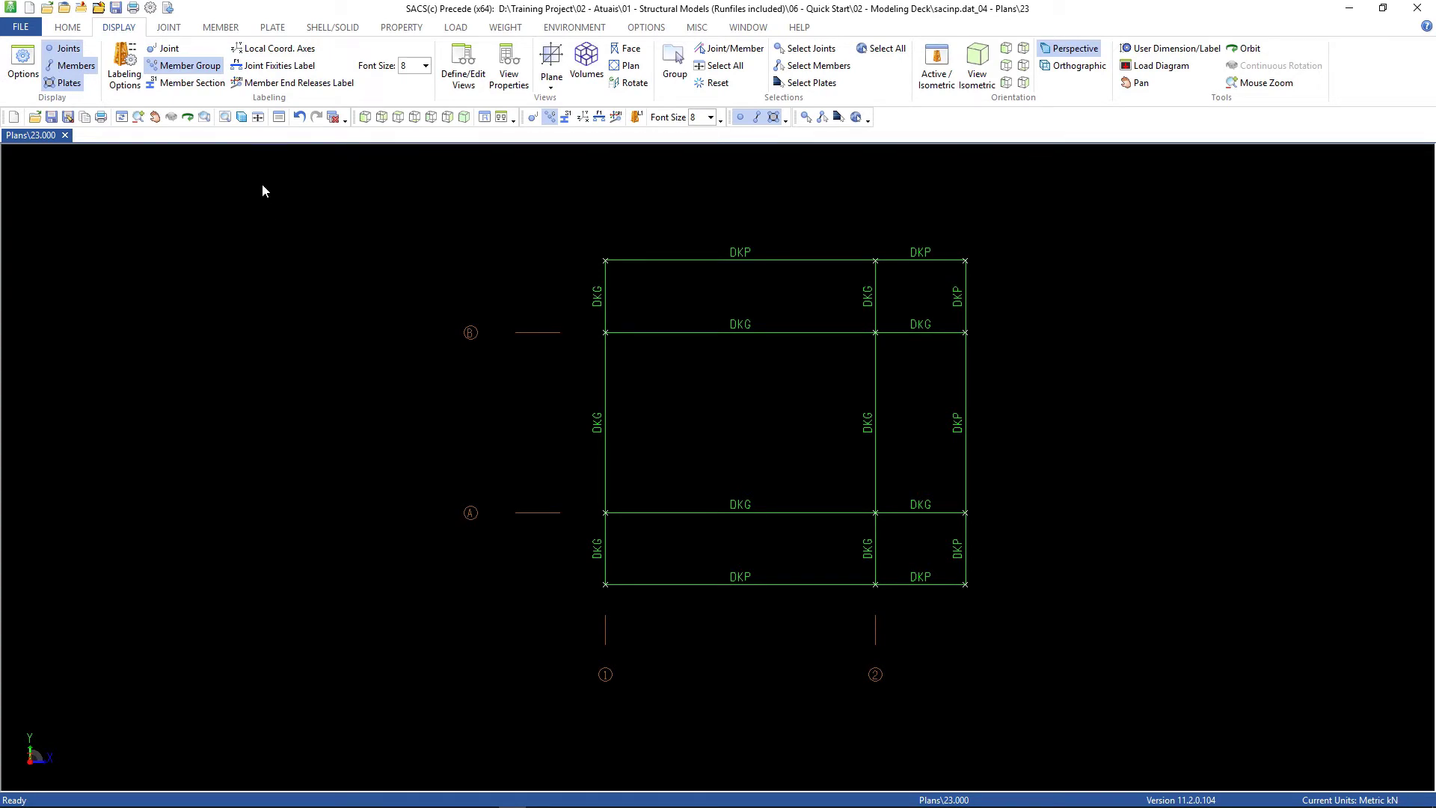
pyautogui.click(221, 26)
# Window-select all 17 members of the 23.000 deck and assign them to group W02
pyautogui.click(28, 67)
pyautogui.moveTo(493, 196); pyautogui.dragTo(1141, 686)
pyautogui.click(166, 263)
pyautogui.write('W02')
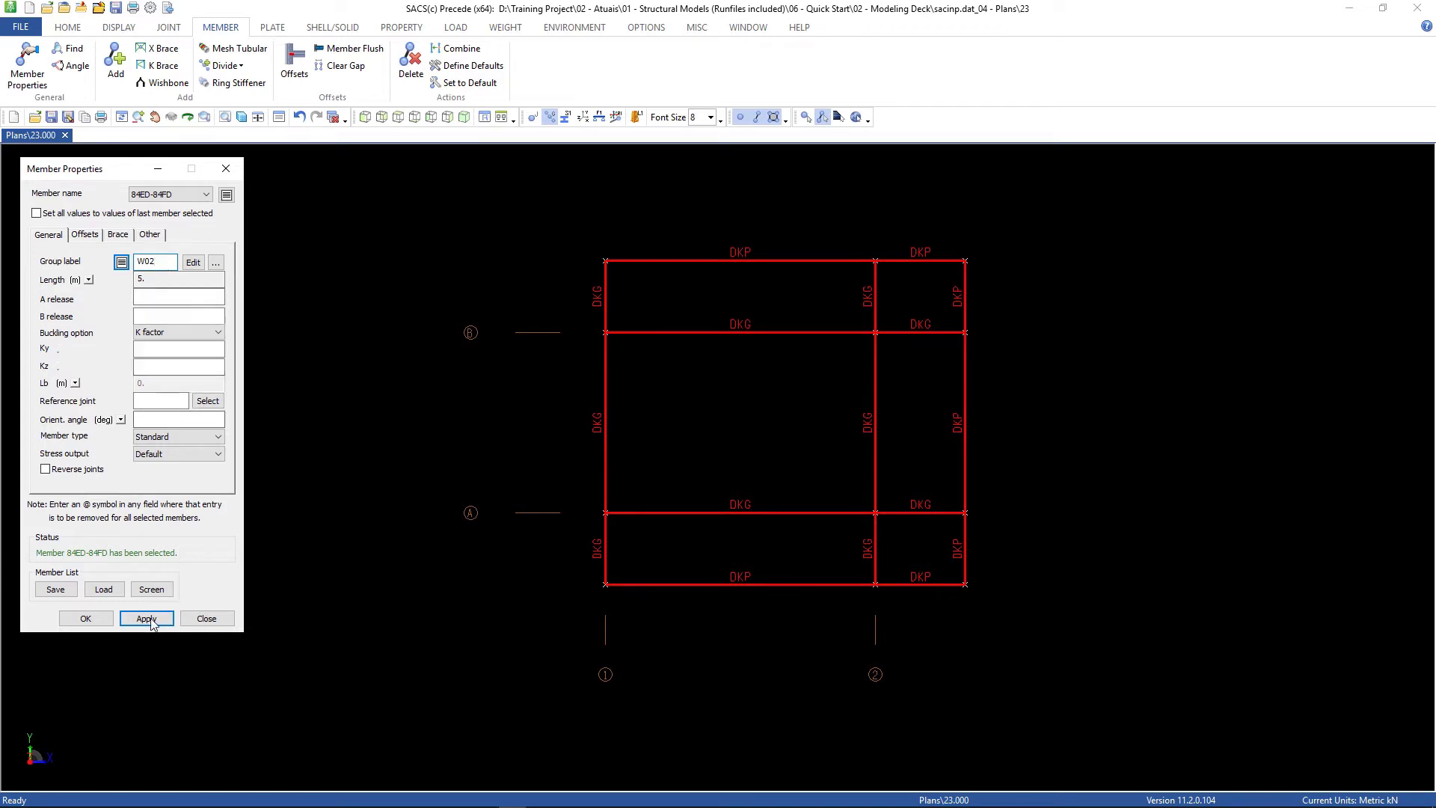
pyautogui.click(149, 621)
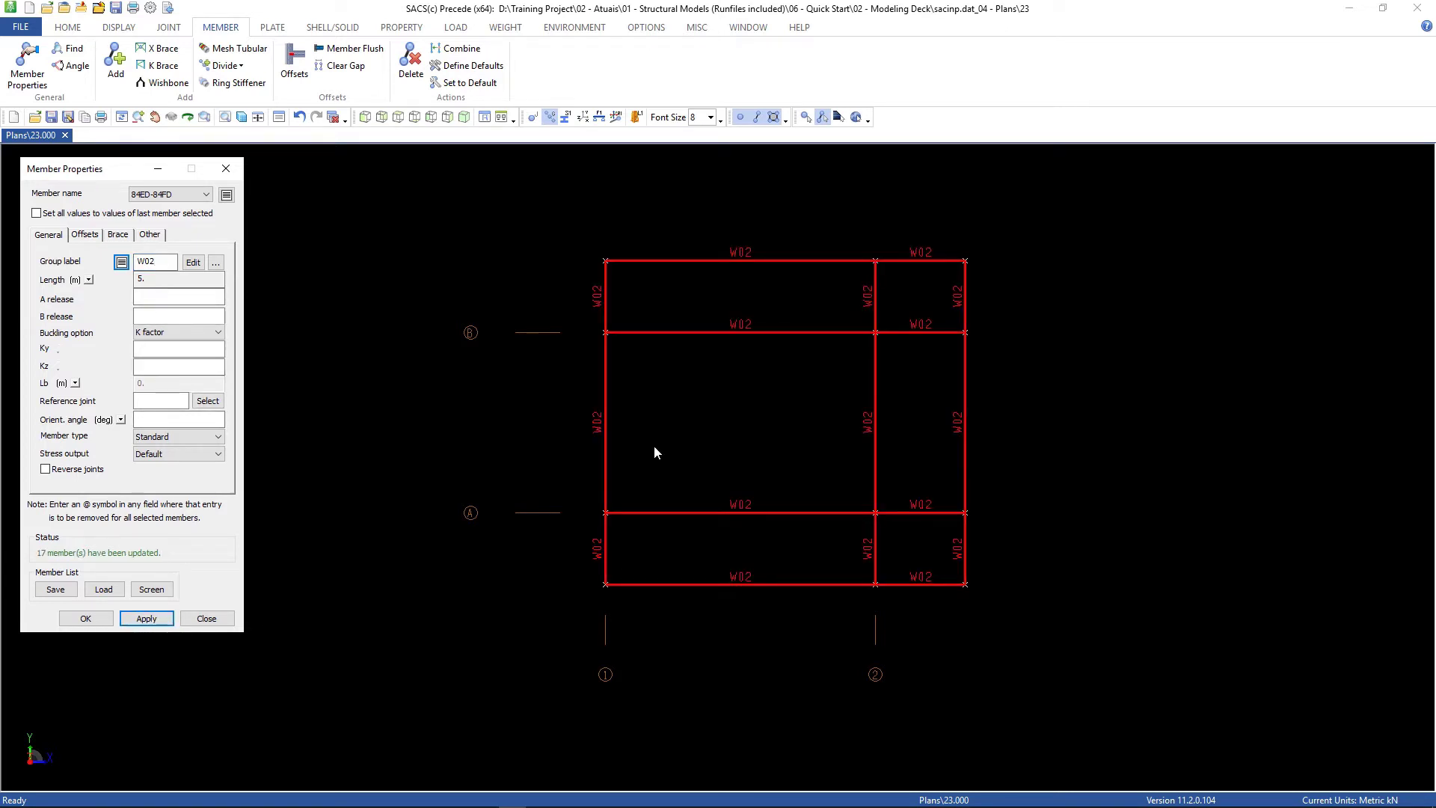
# Reassign the four girders on grid lines A and B to group W01
pyautogui.click(706, 335)
pyautogui.click(735, 512)
pyautogui.click(927, 513)
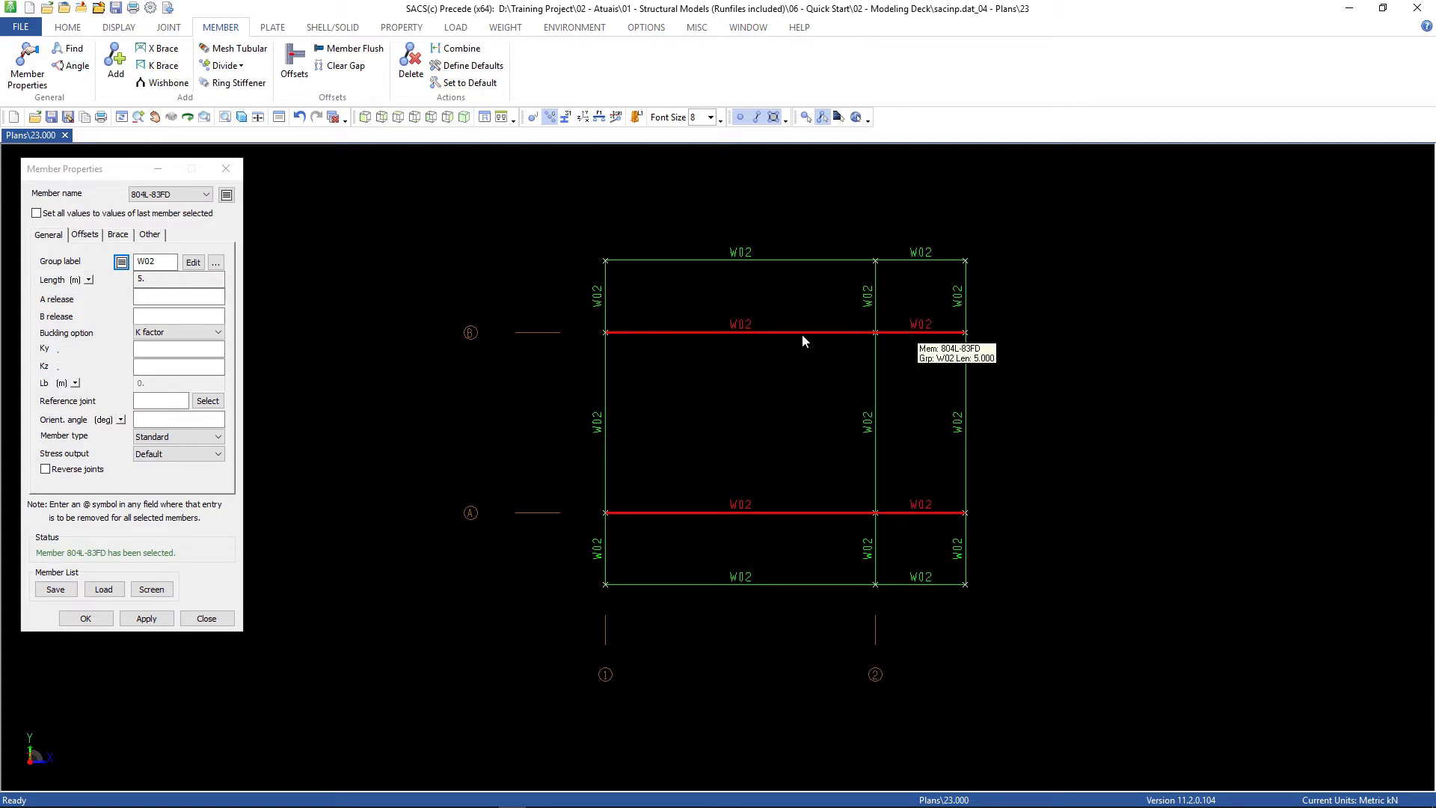
pyautogui.click(169, 262)
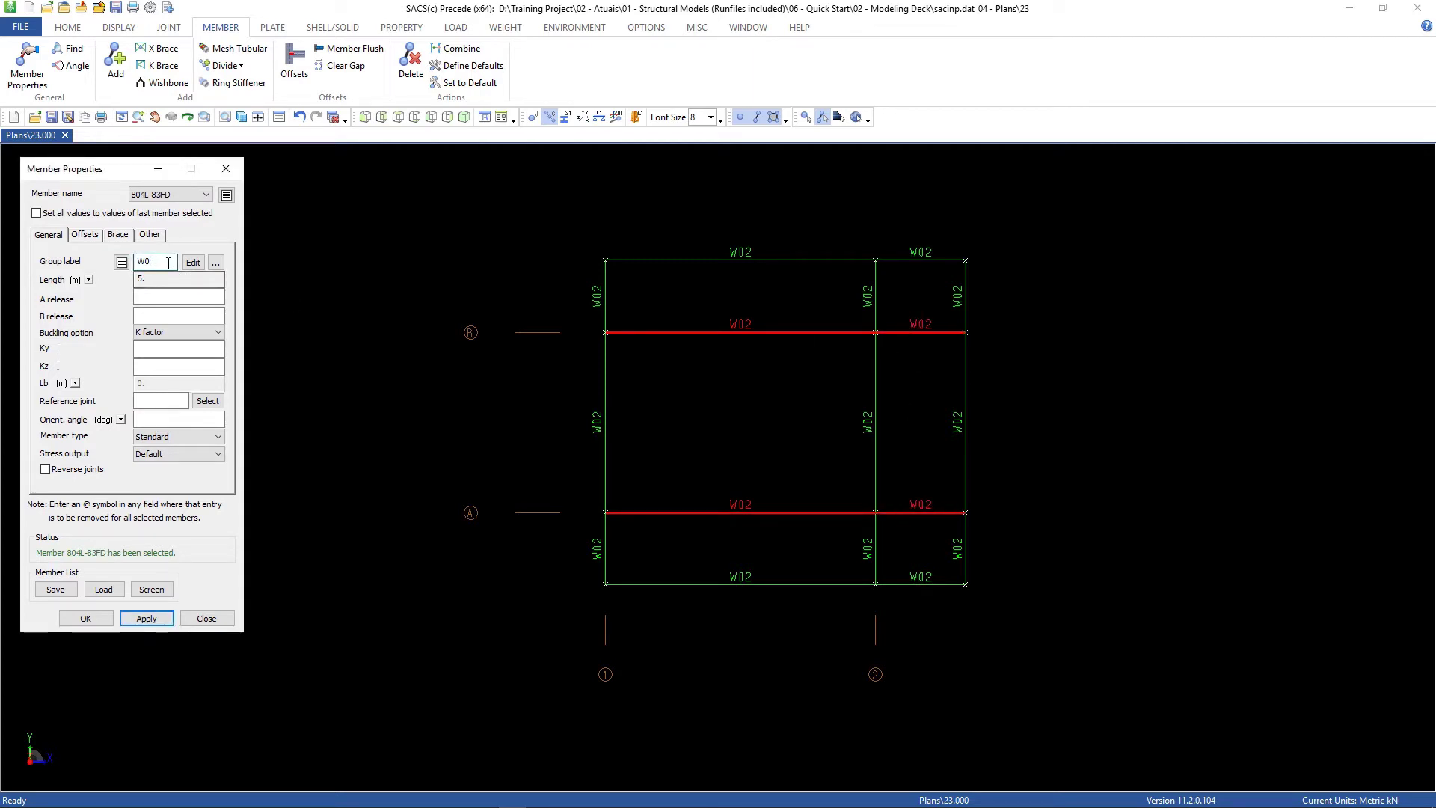
pyautogui.click(146, 617)
pyautogui.click(207, 618)
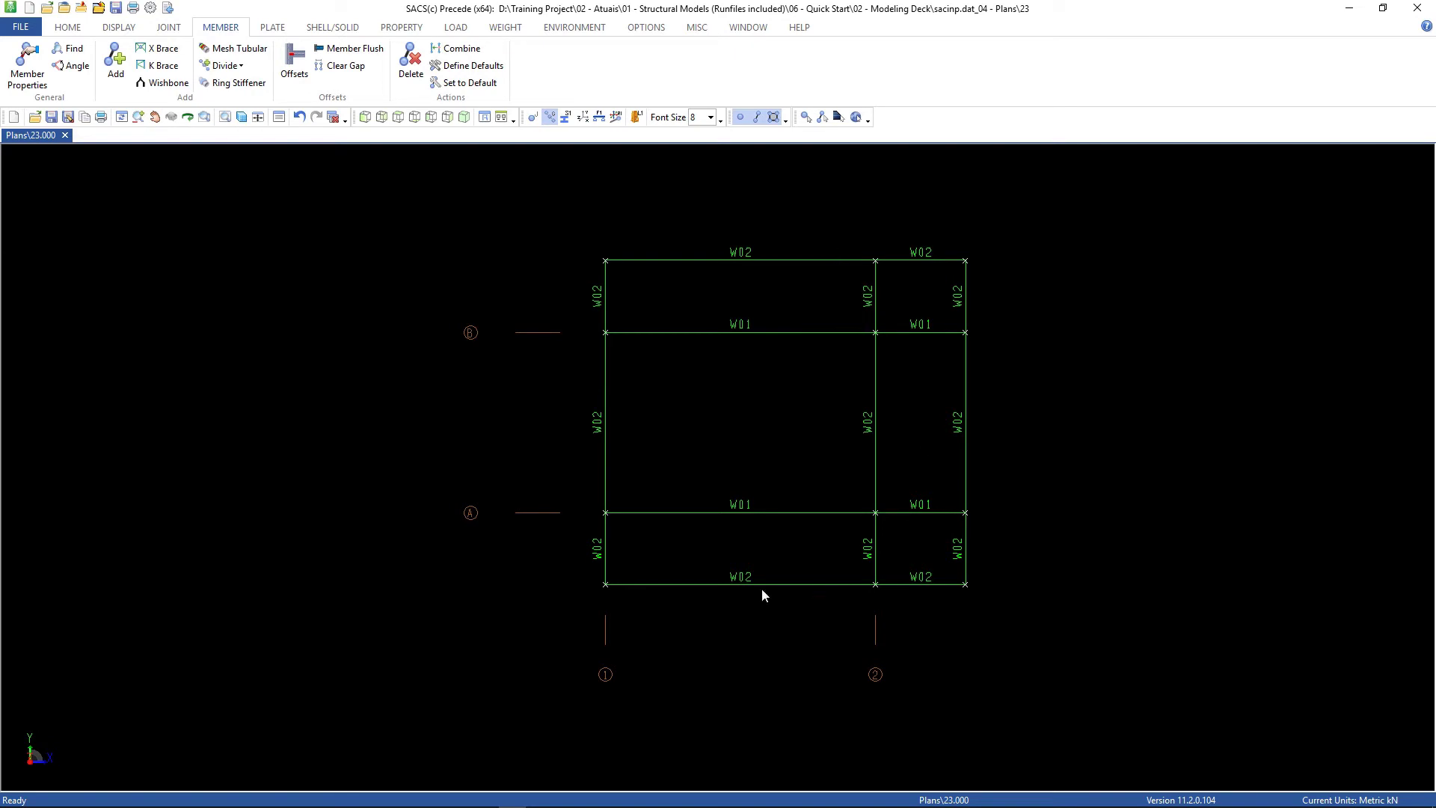
# Return to the full isometric 3D view of the structure and hide the member group labels
pyautogui.click(119, 27)
pyautogui.click(929, 82)
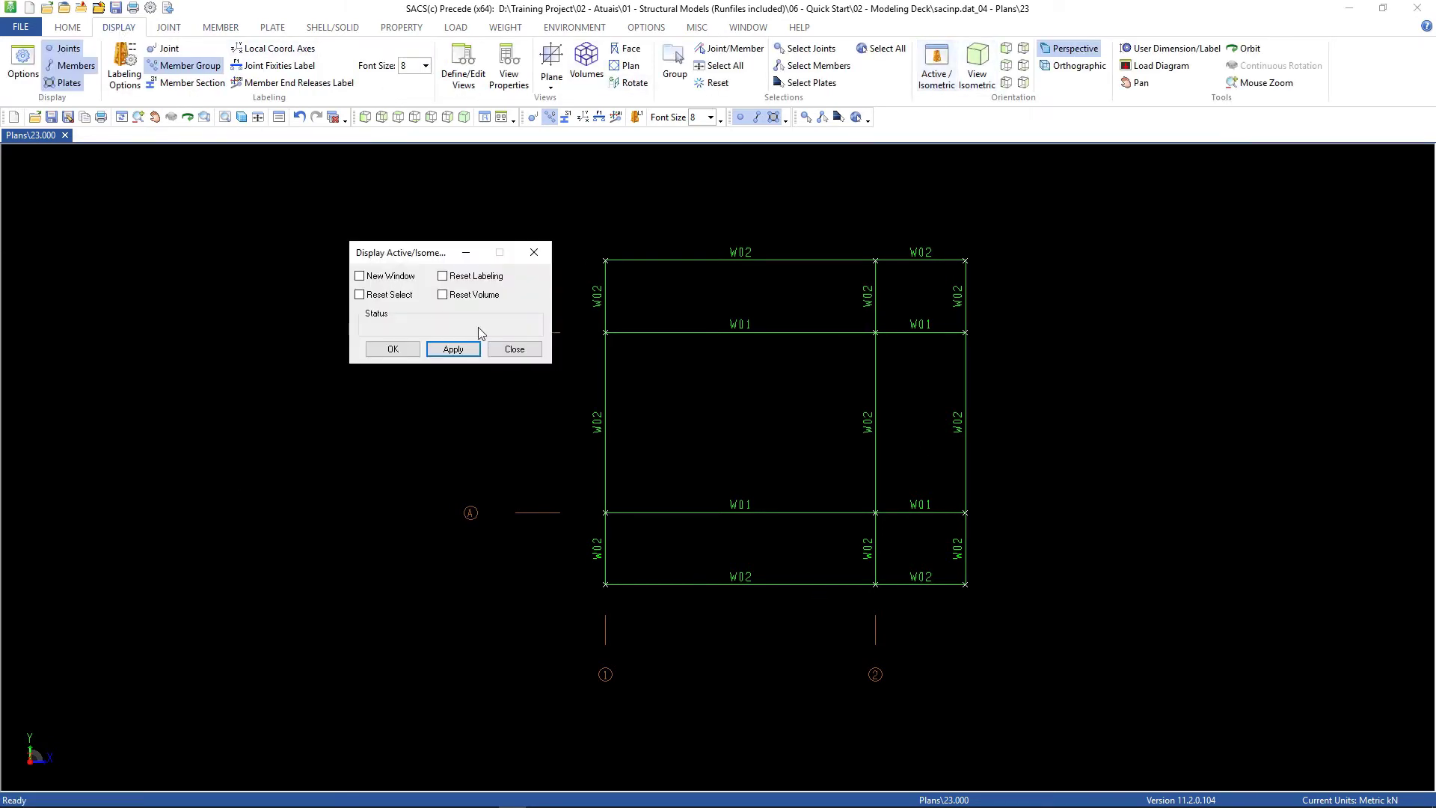
pyautogui.click(453, 349)
pyautogui.click(512, 349)
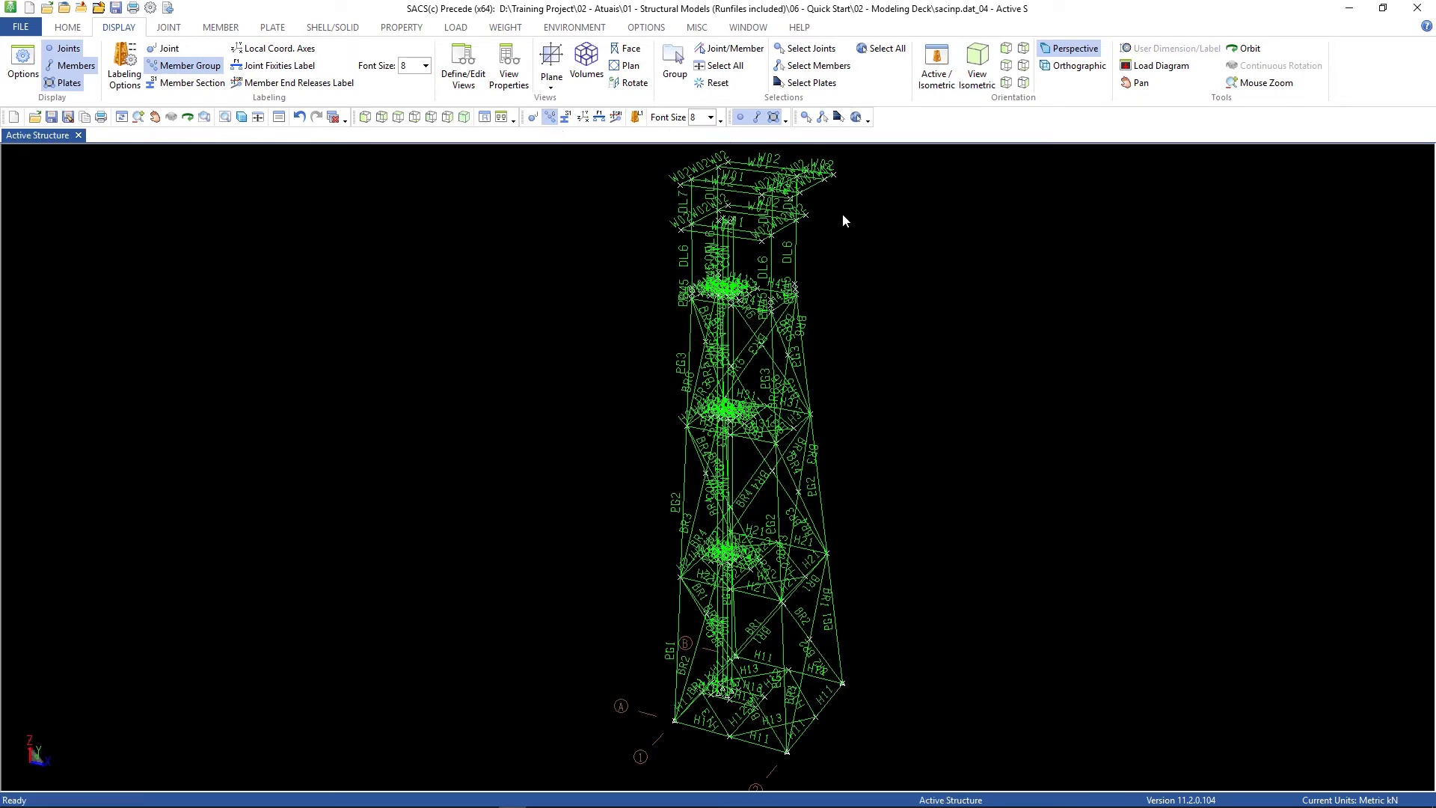
pyautogui.scroll(5, 756, 215)
pyautogui.scroll(2, 756, 215)
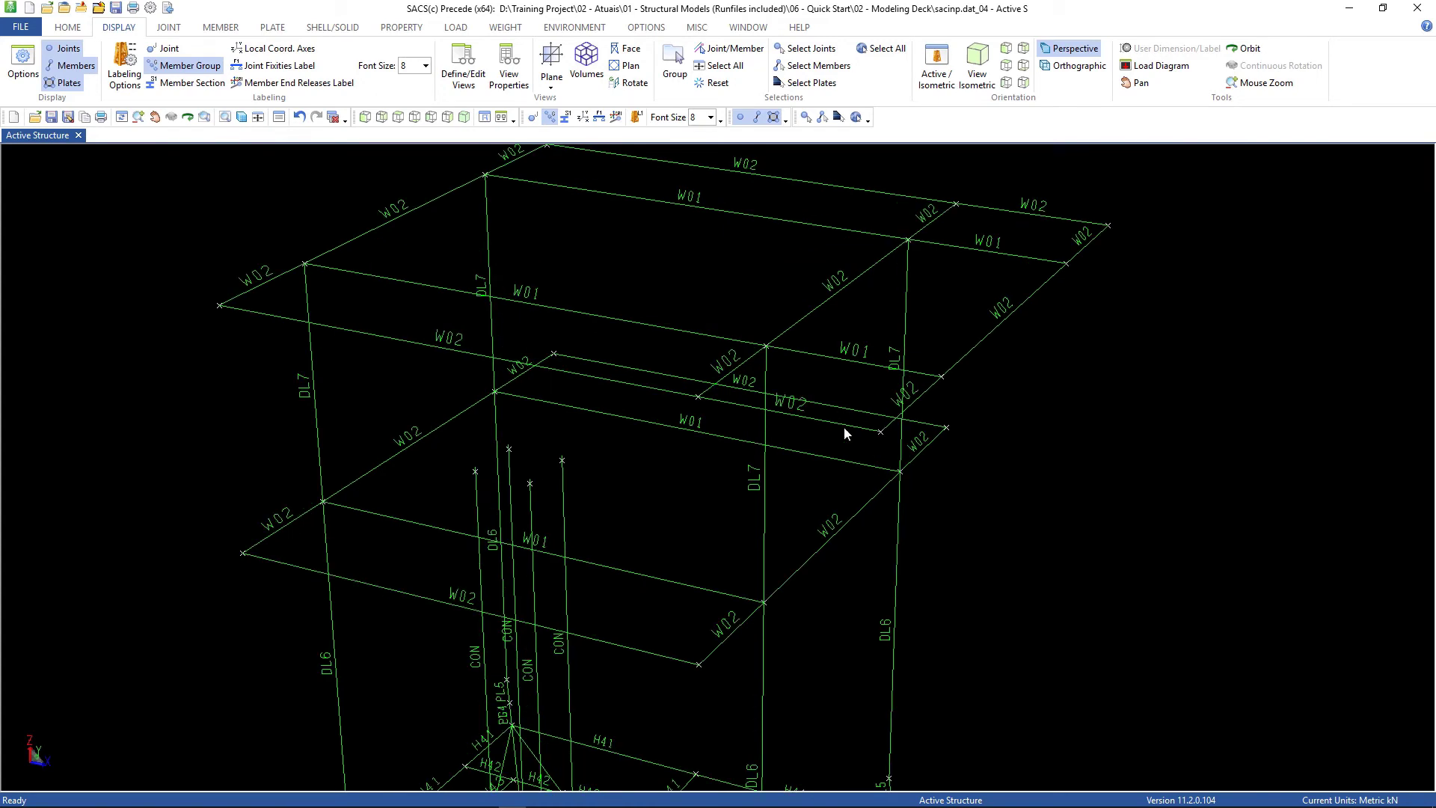
pyautogui.scroll(-1, 843, 431)
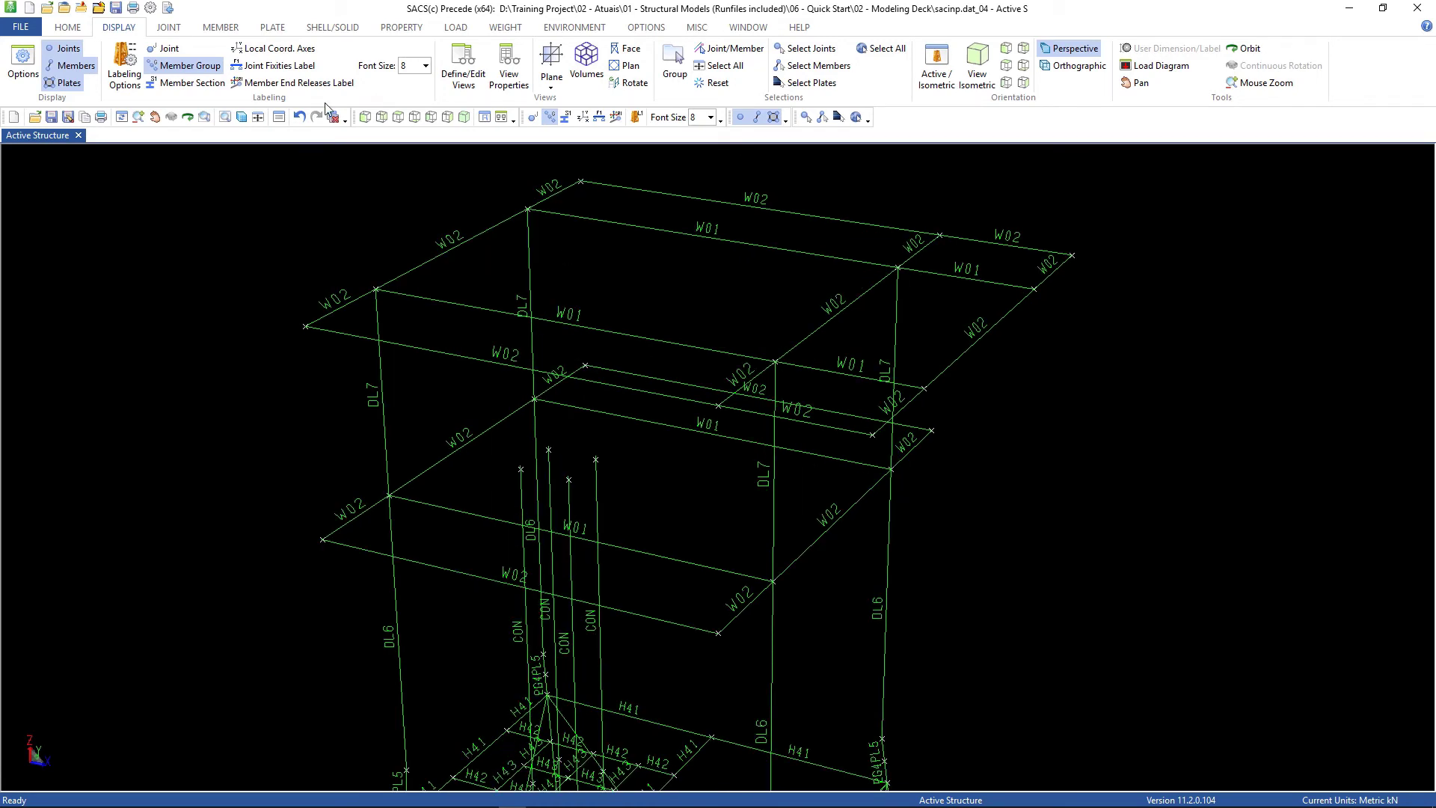
pyautogui.click(550, 117)
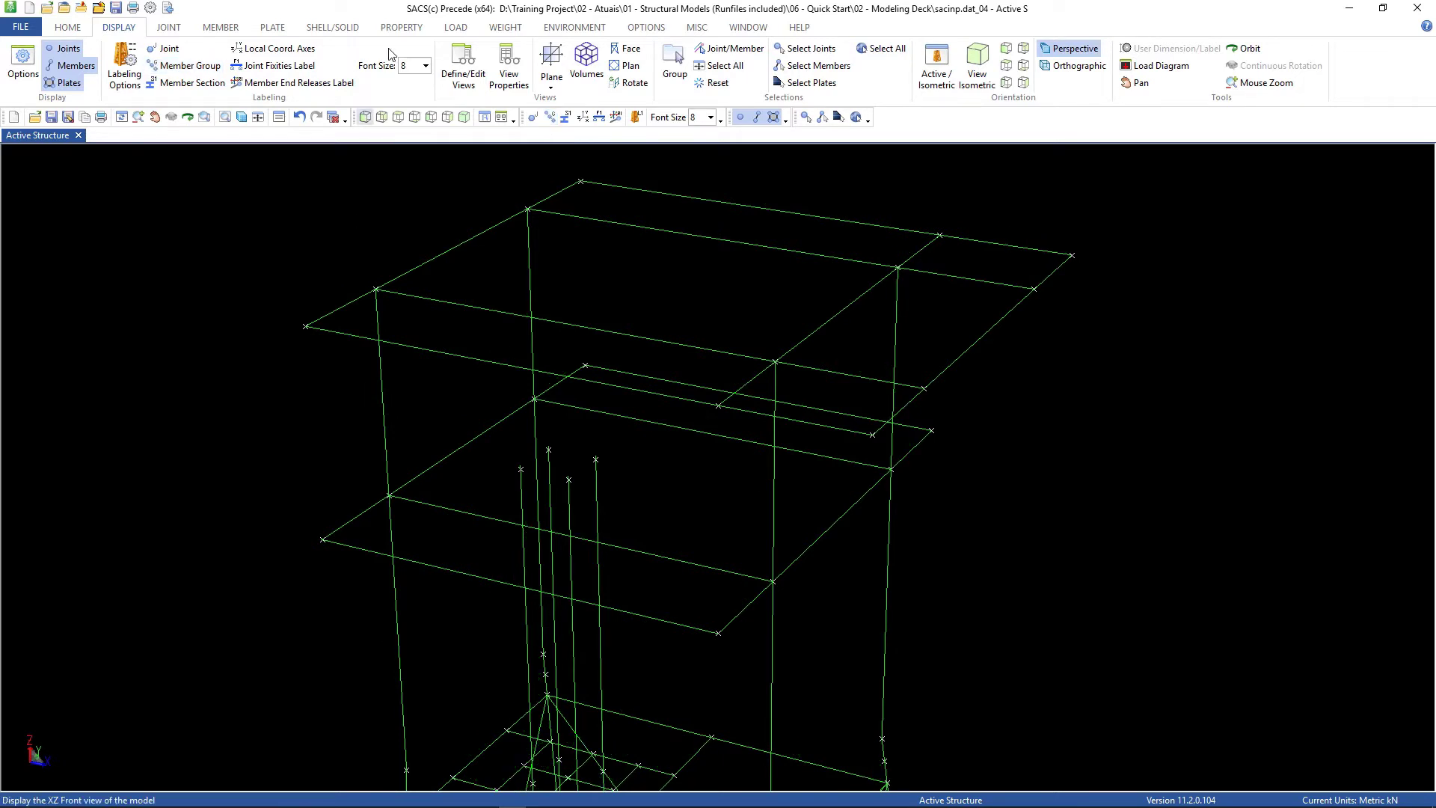
# Define member group W01 with the W24X162 section from the Wide Flange library
pyautogui.click(401, 27)
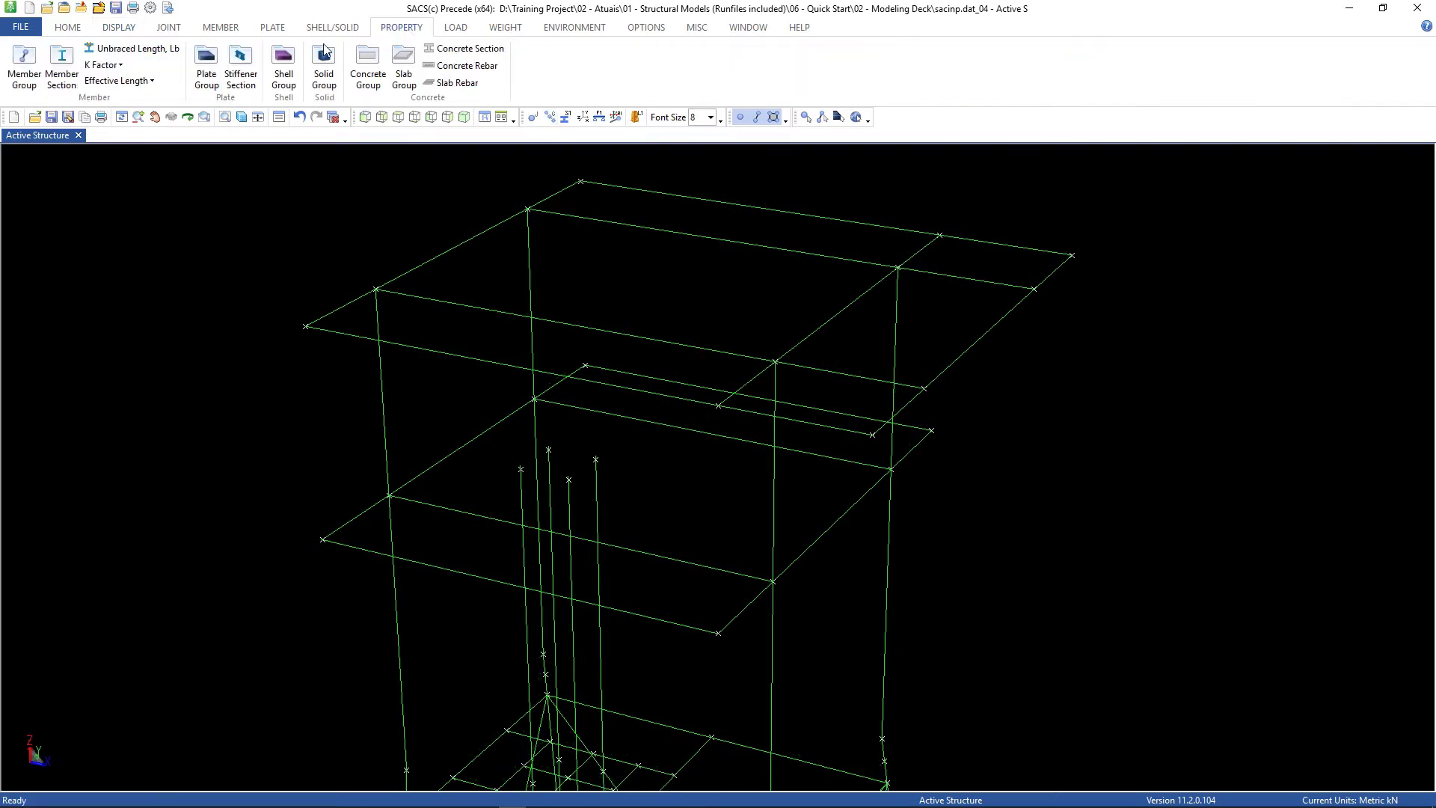
pyautogui.click(24, 78)
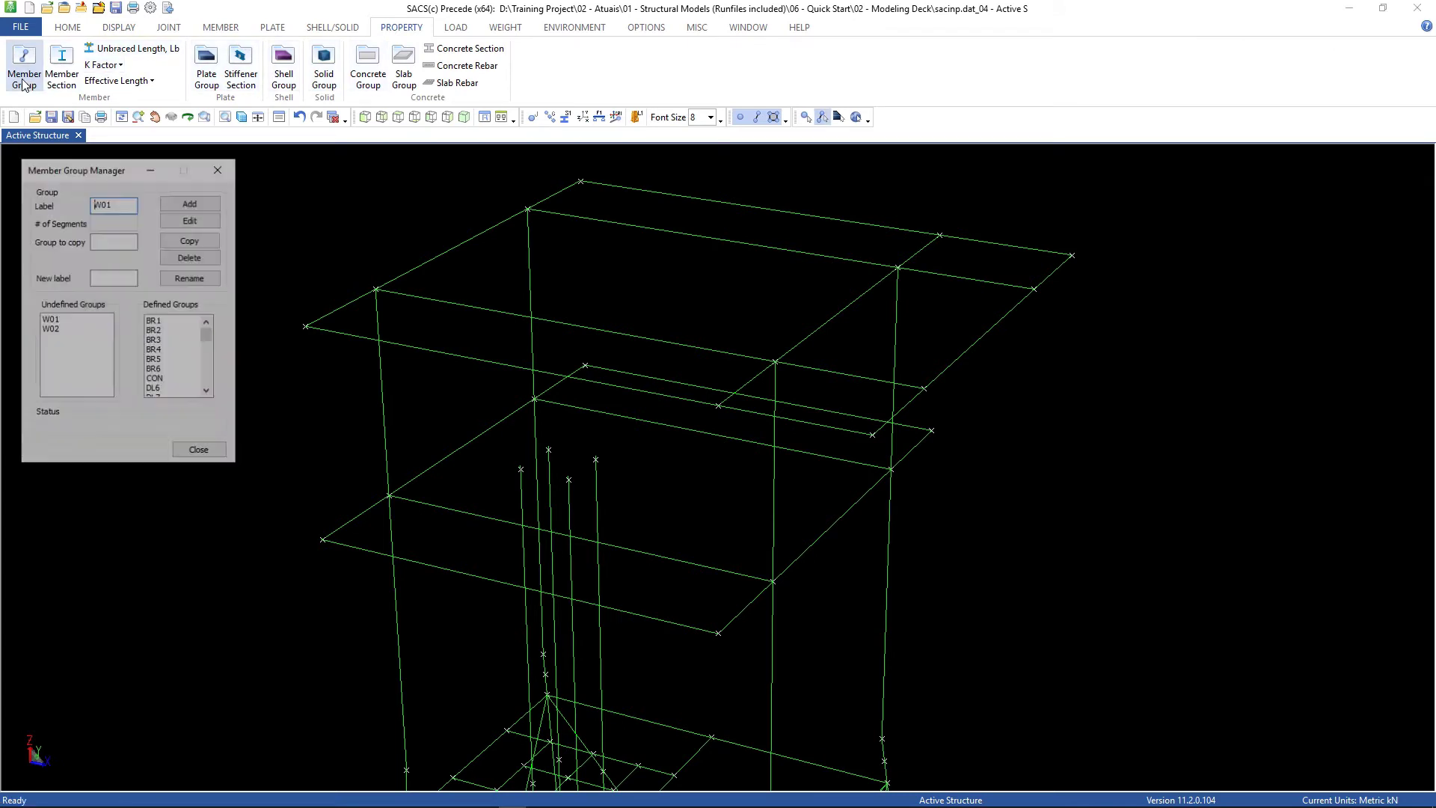
pyautogui.click(55, 321)
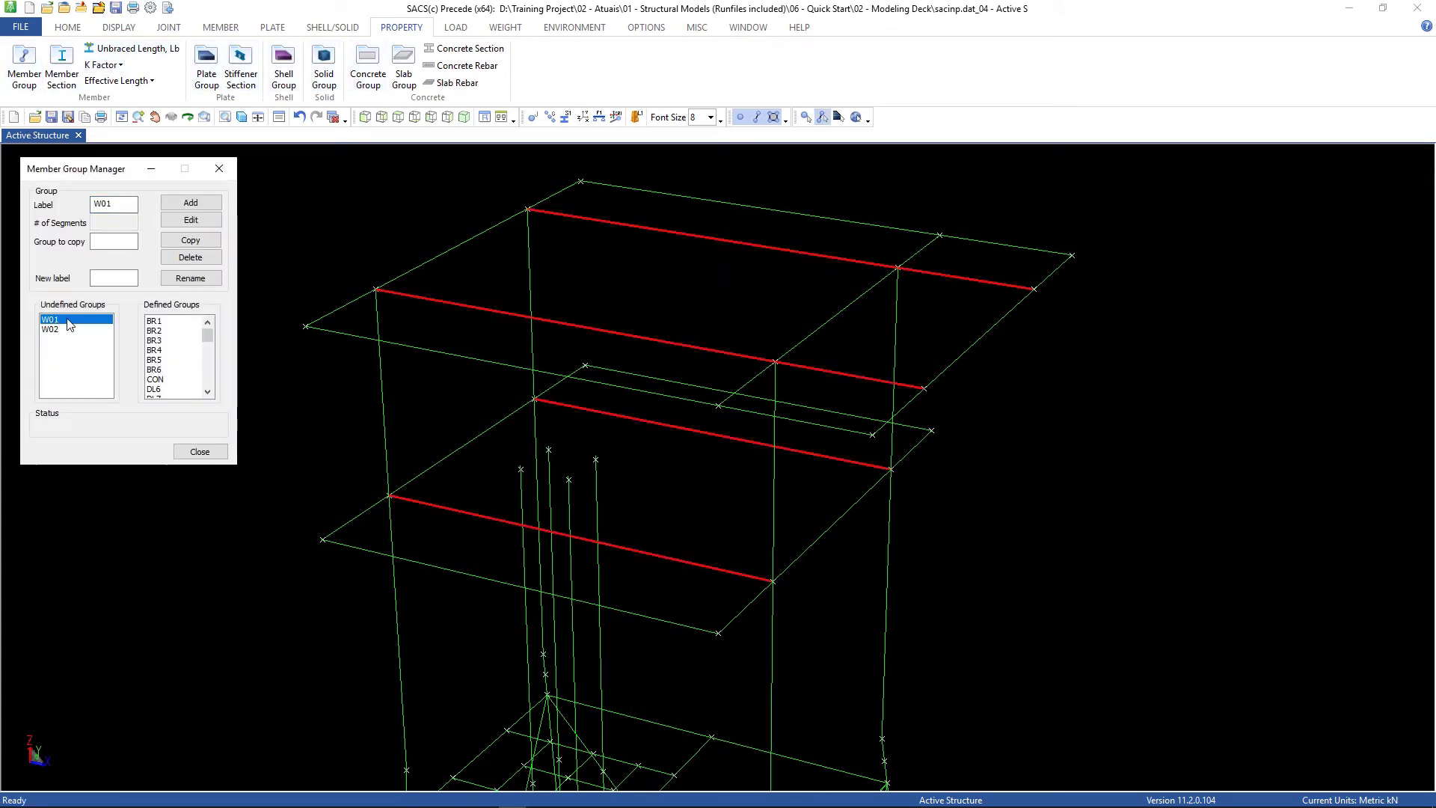
pyautogui.click(181, 203)
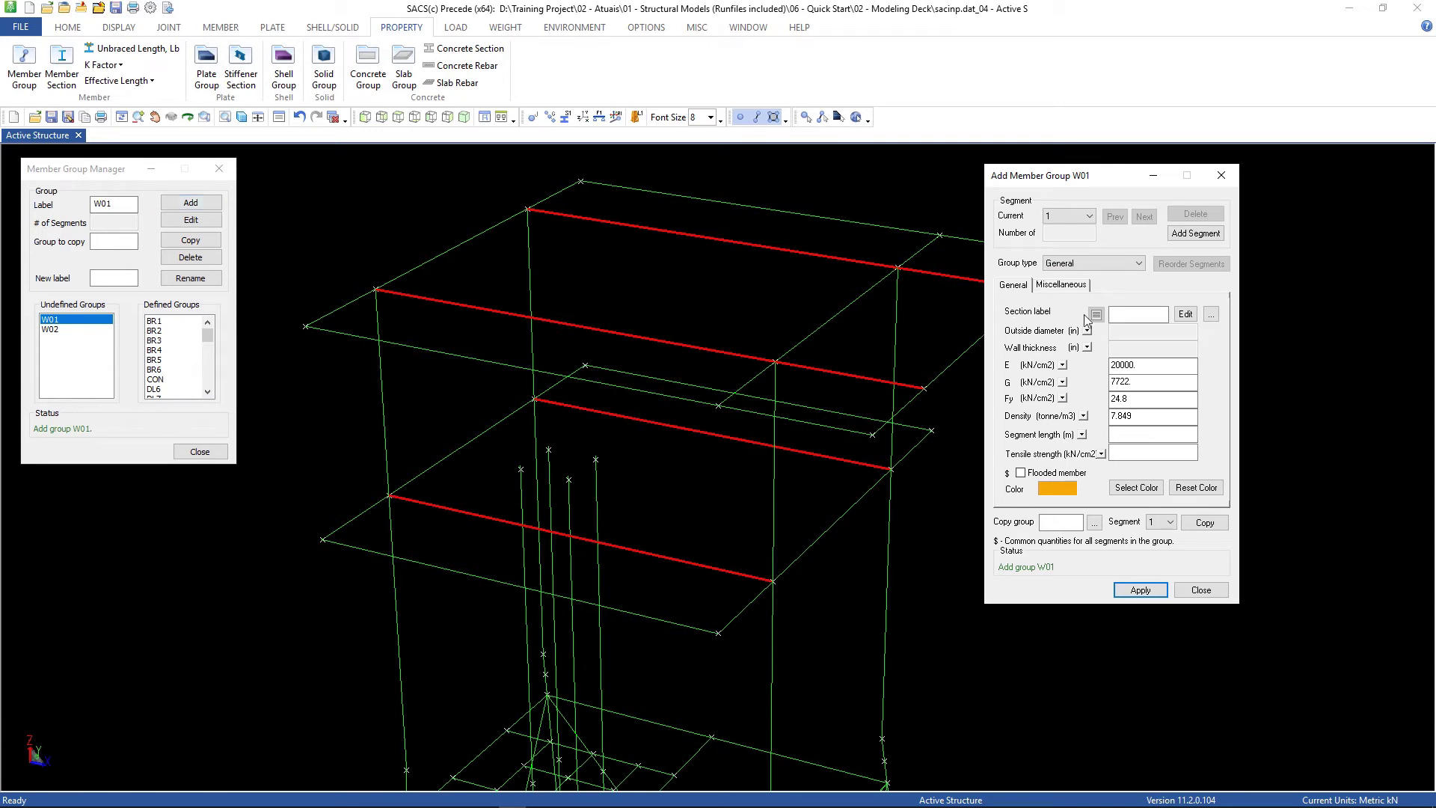
pyautogui.click(1210, 314)
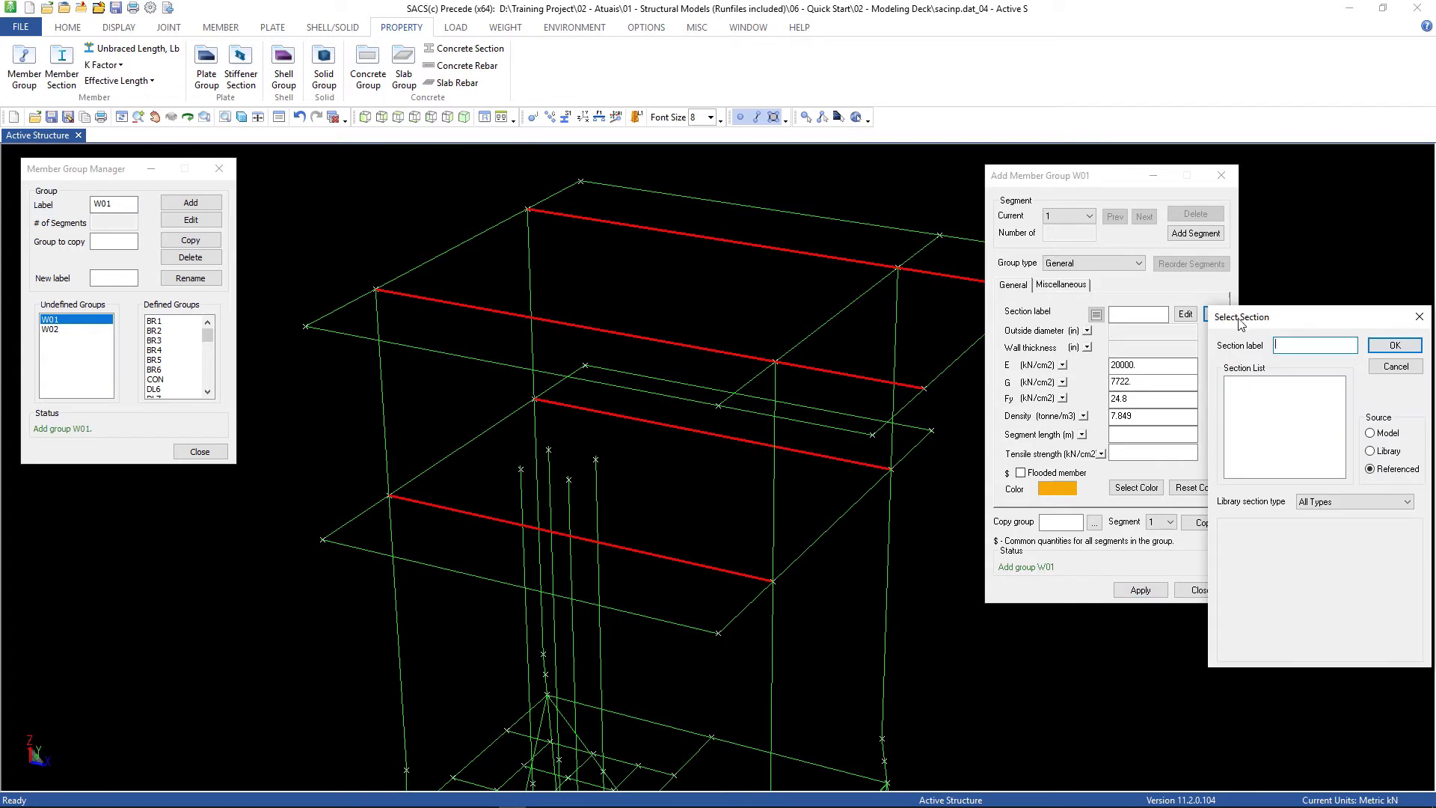
pyautogui.click(1189, 436)
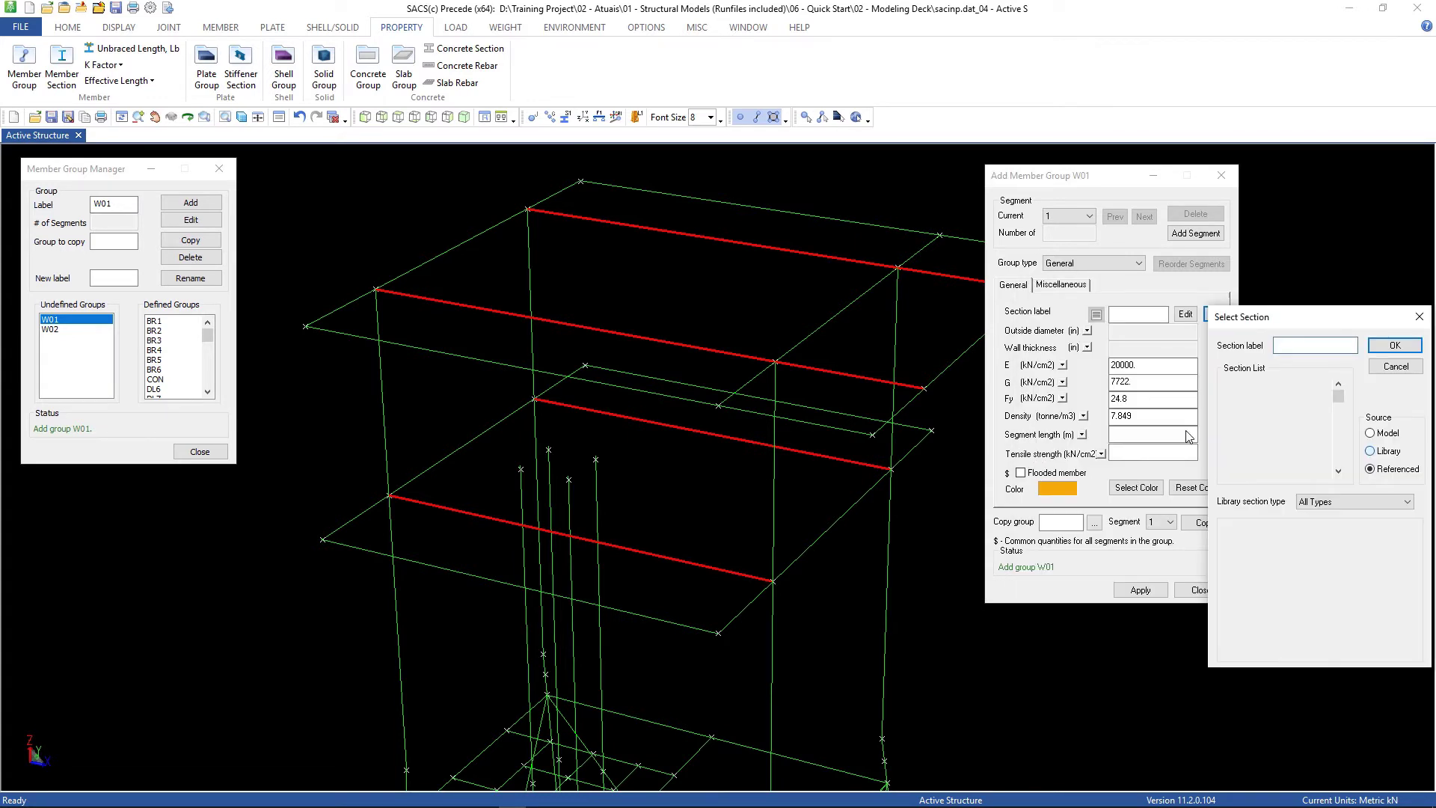
pyautogui.click(1331, 503)
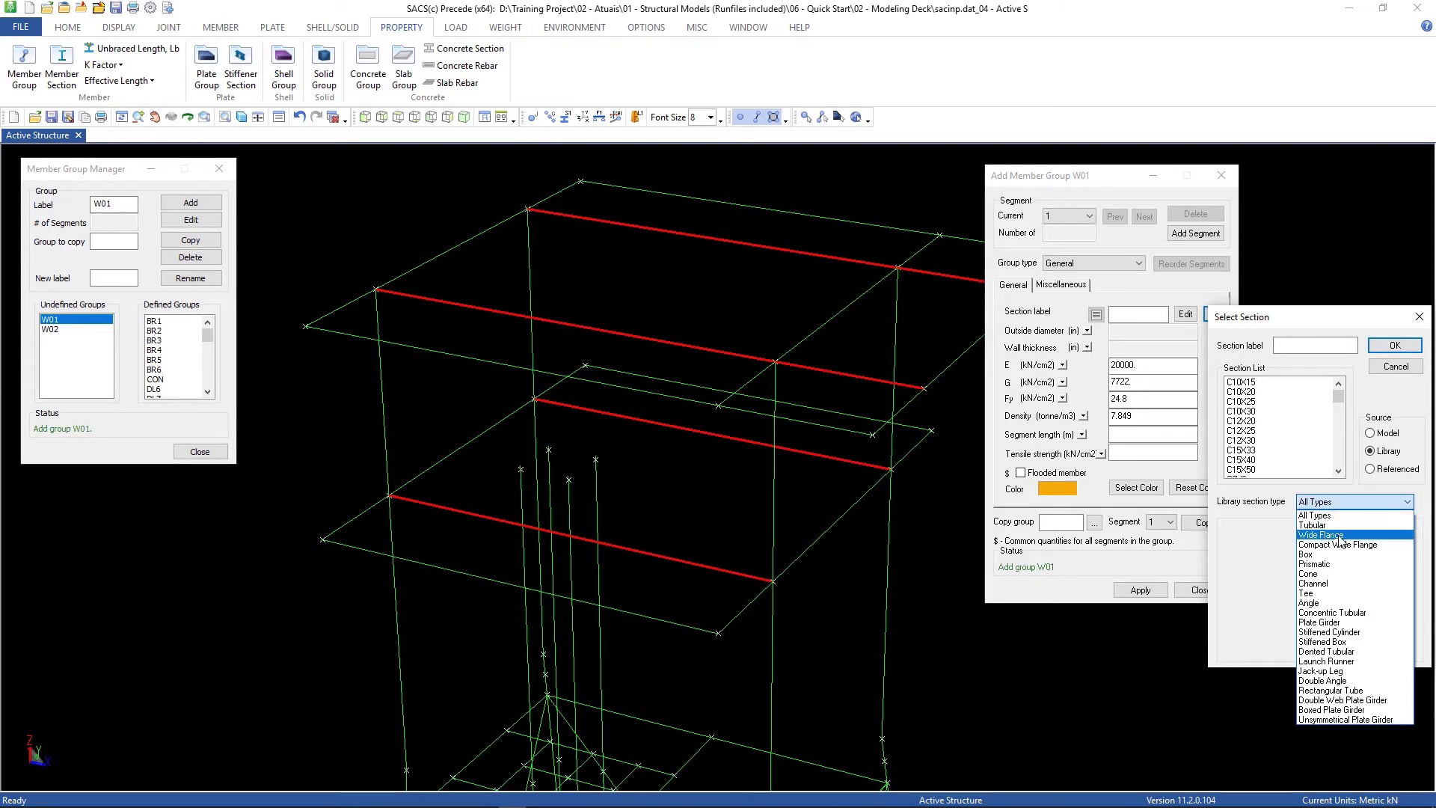
pyautogui.click(1338, 535)
pyautogui.moveTo(1340, 398); pyautogui.dragTo(1338, 443)
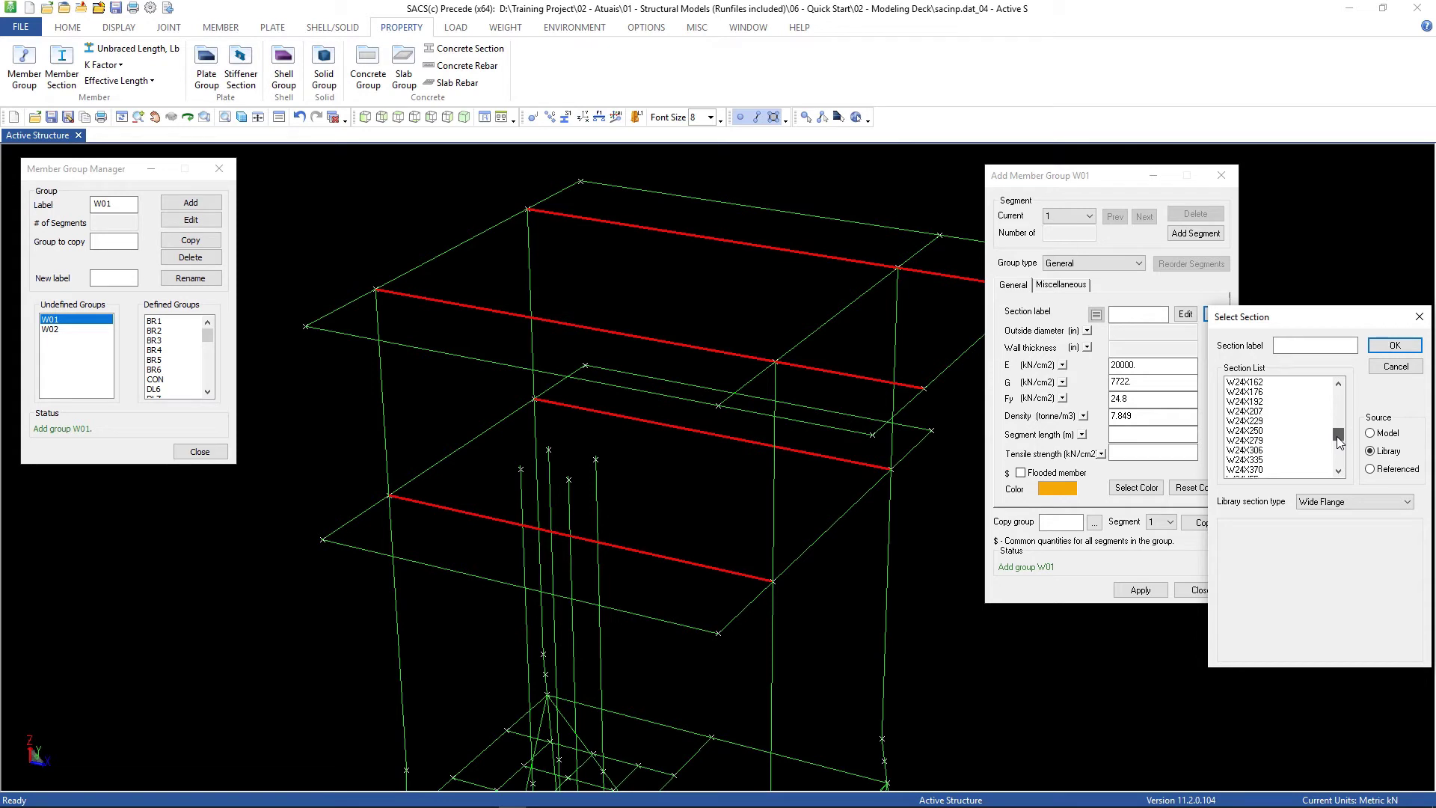
pyautogui.click(1278, 385)
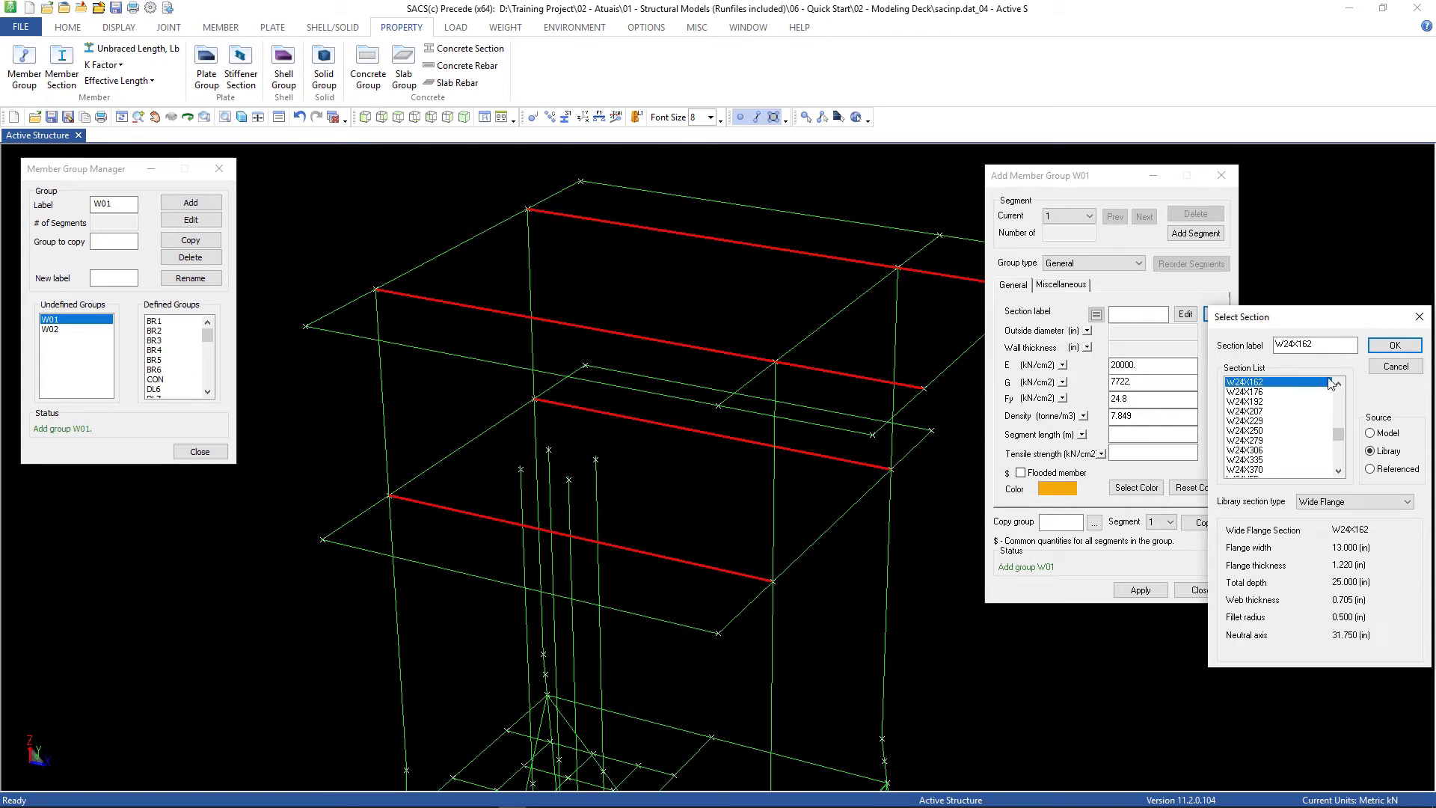
pyautogui.click(1403, 344)
pyautogui.click(1140, 590)
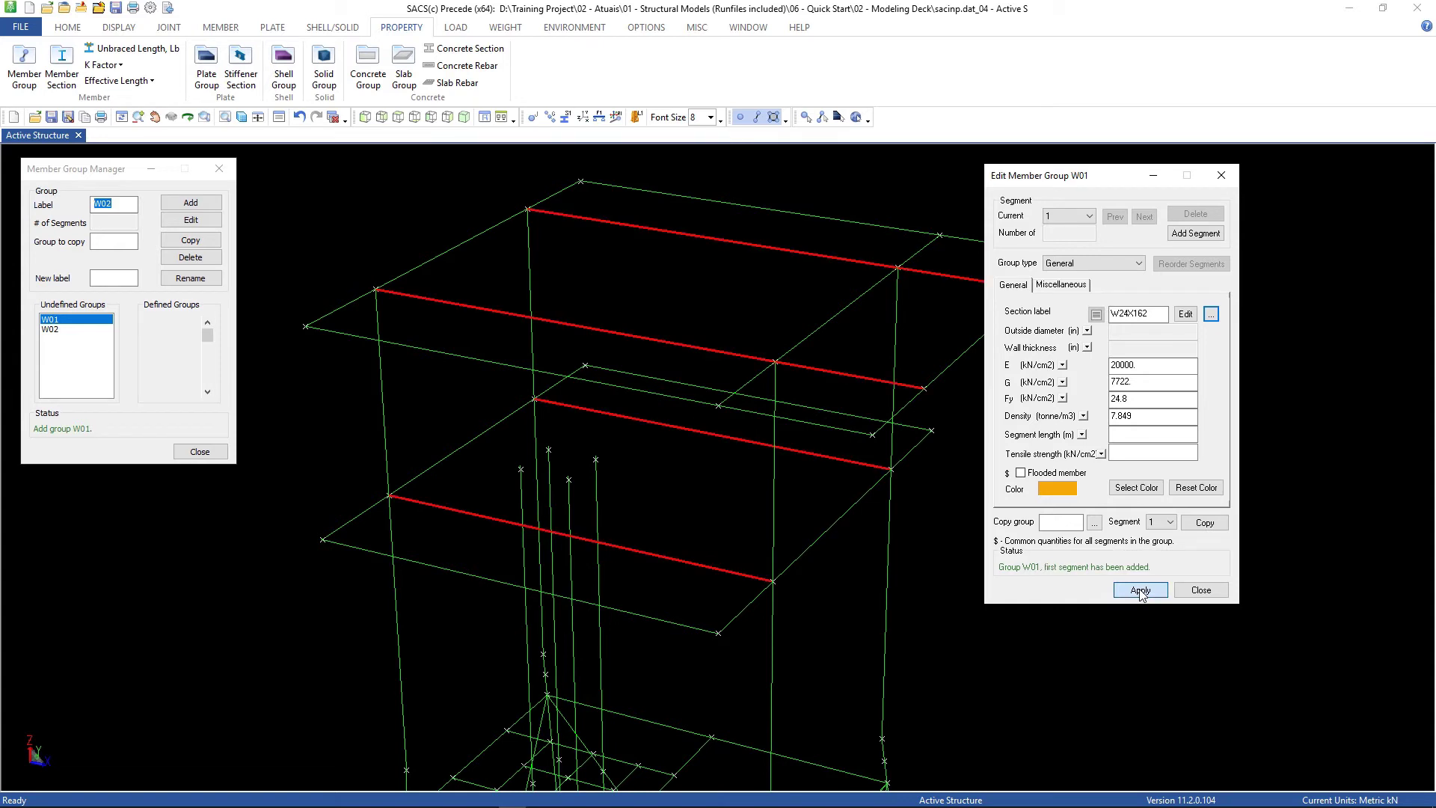
# Assign the library Wide Flange section W24X131 to member group W02 and close the manager
pyautogui.click(191, 204)
pyautogui.click(1211, 315)
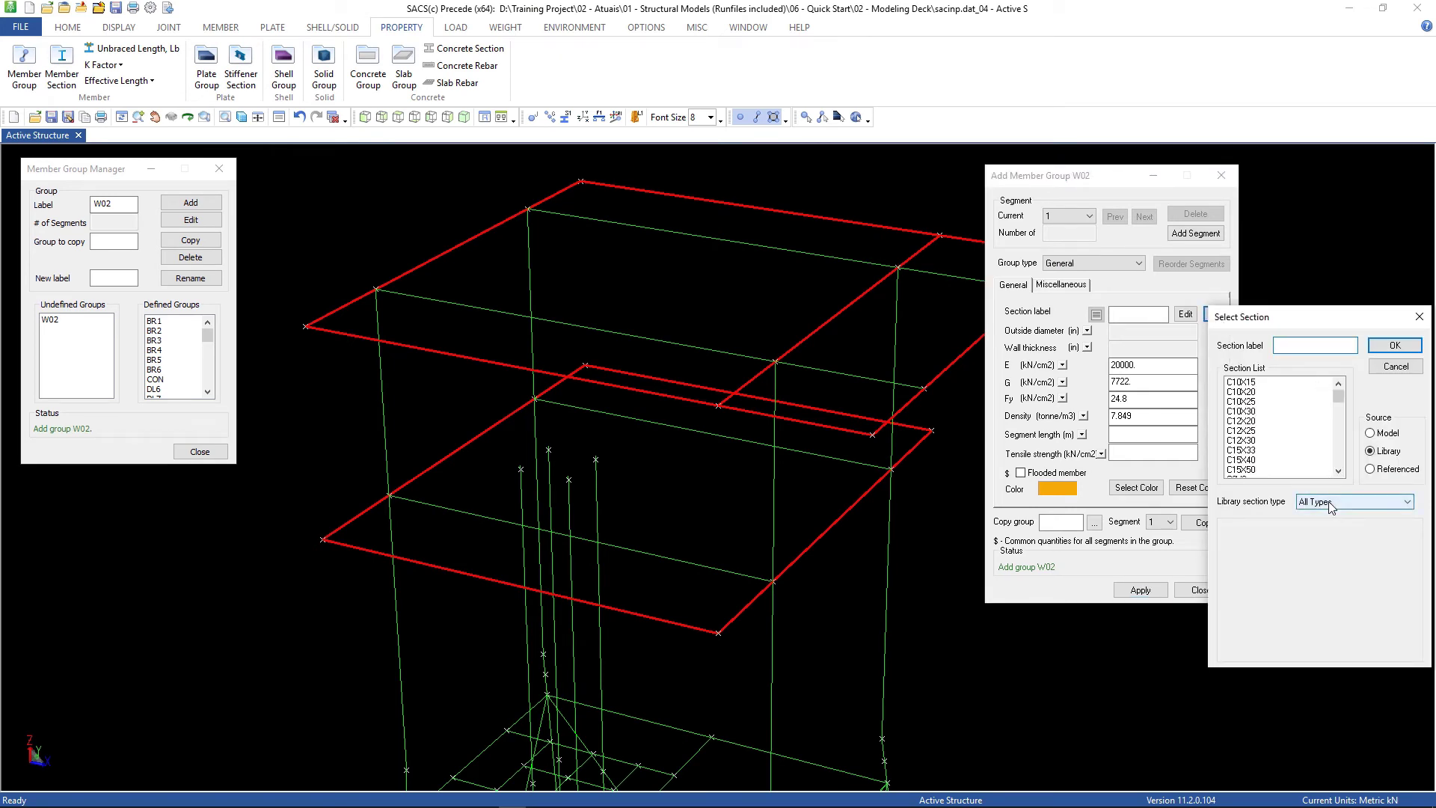
pyautogui.click(1329, 501)
pyautogui.click(1319, 535)
pyautogui.moveTo(1339, 395); pyautogui.dragTo(1333, 440)
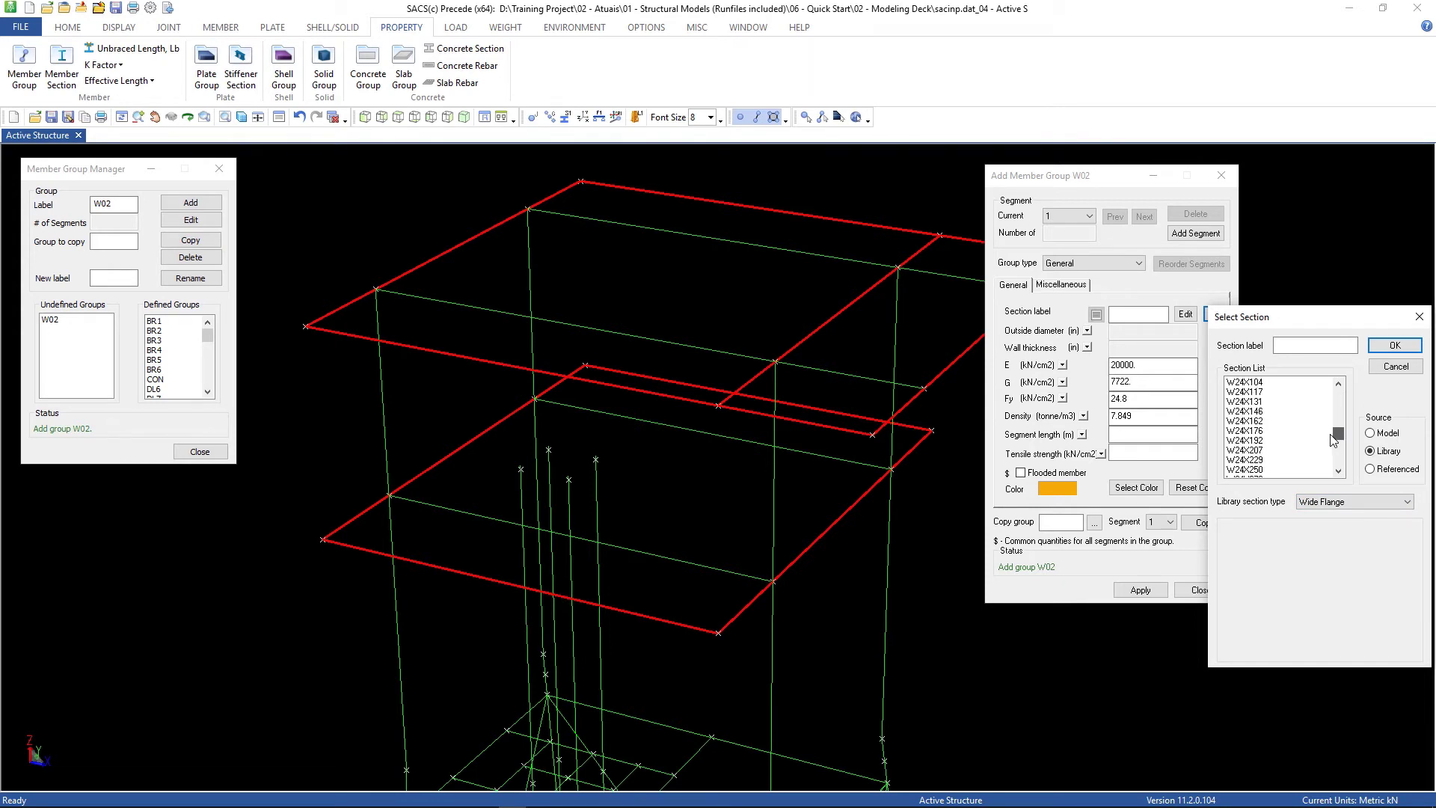
pyautogui.click(1246, 403)
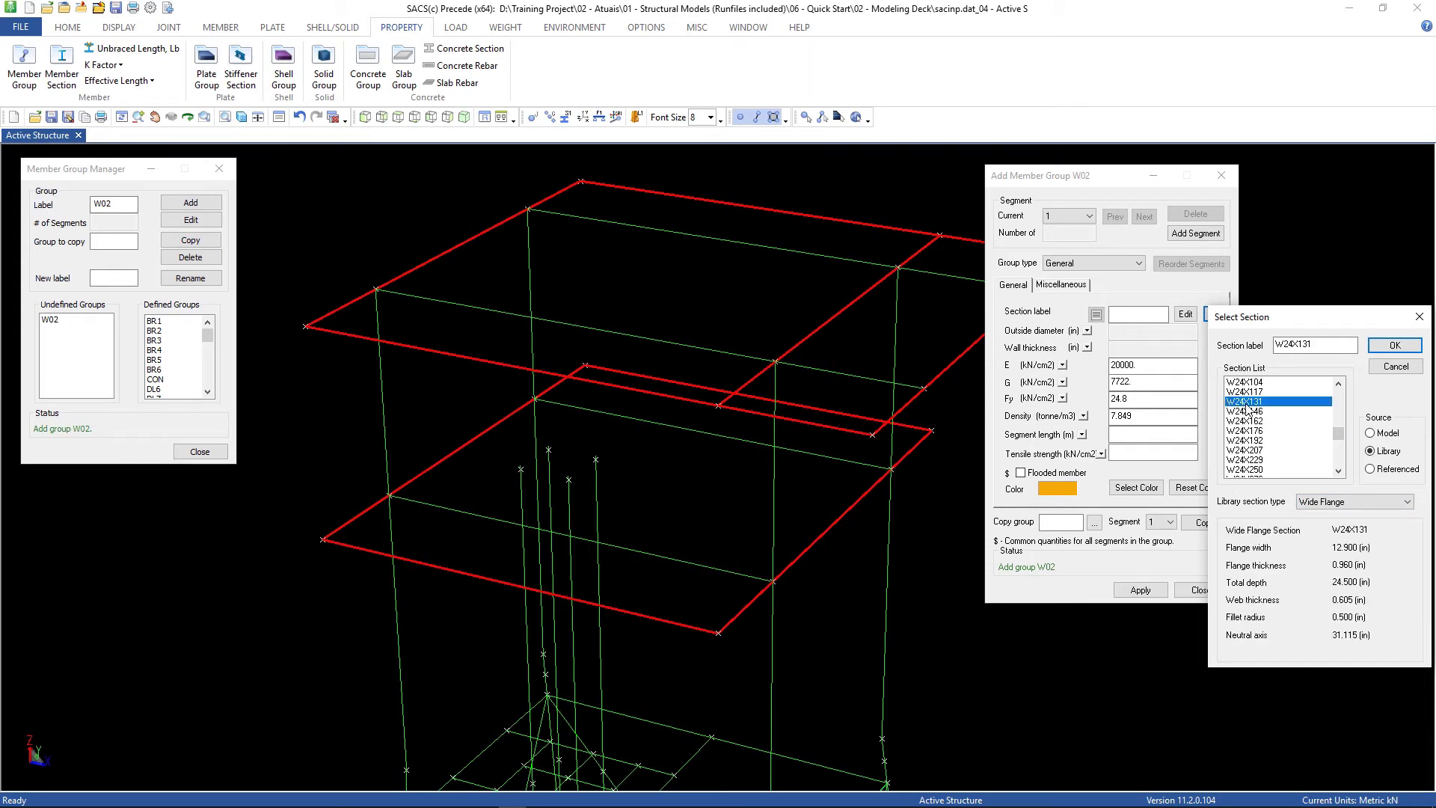
pyautogui.click(1394, 345)
pyautogui.click(1140, 590)
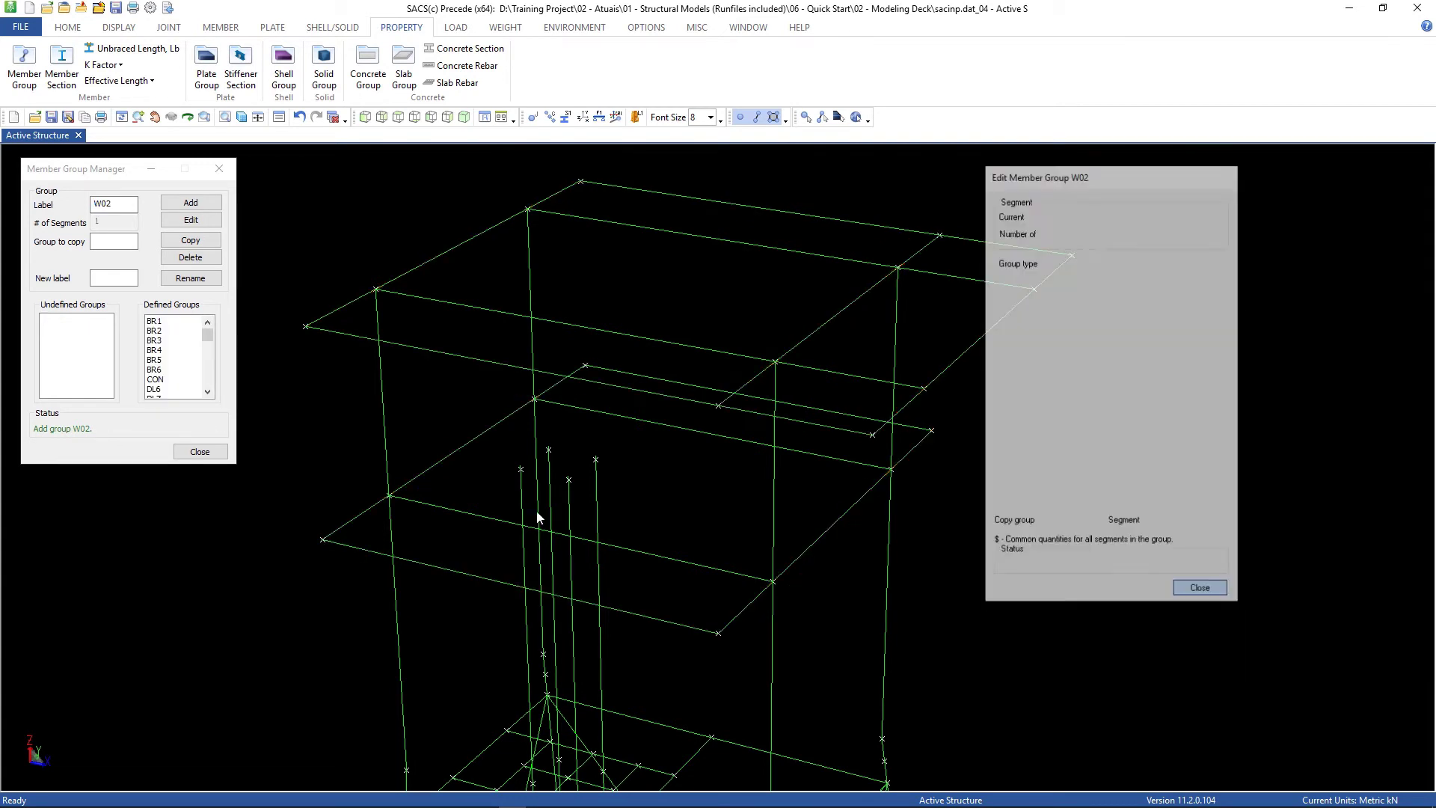
pyautogui.click(200, 451)
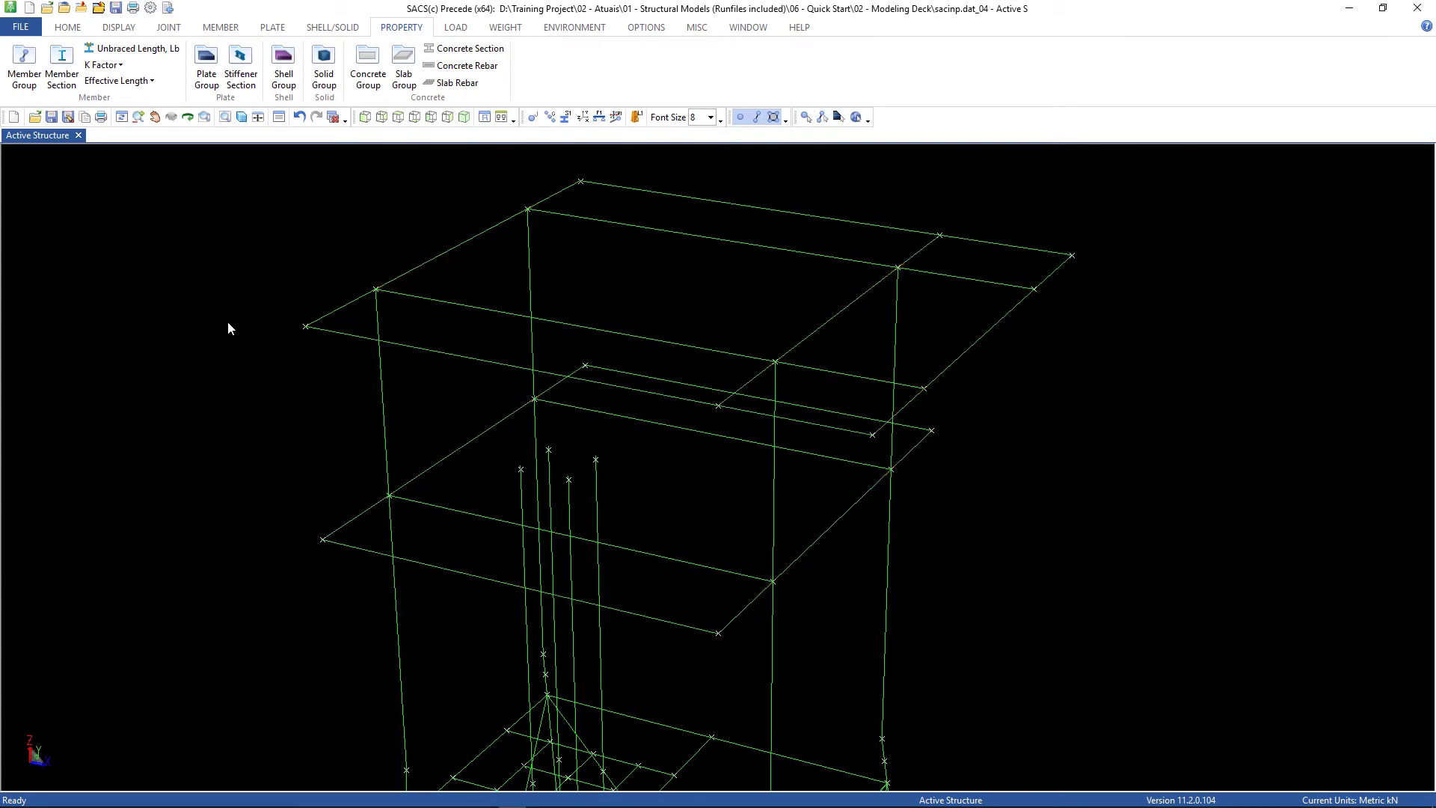
# Render the jacket and deck members as solid wide-flange beams on the tubular legs
pyautogui.click(240, 118)
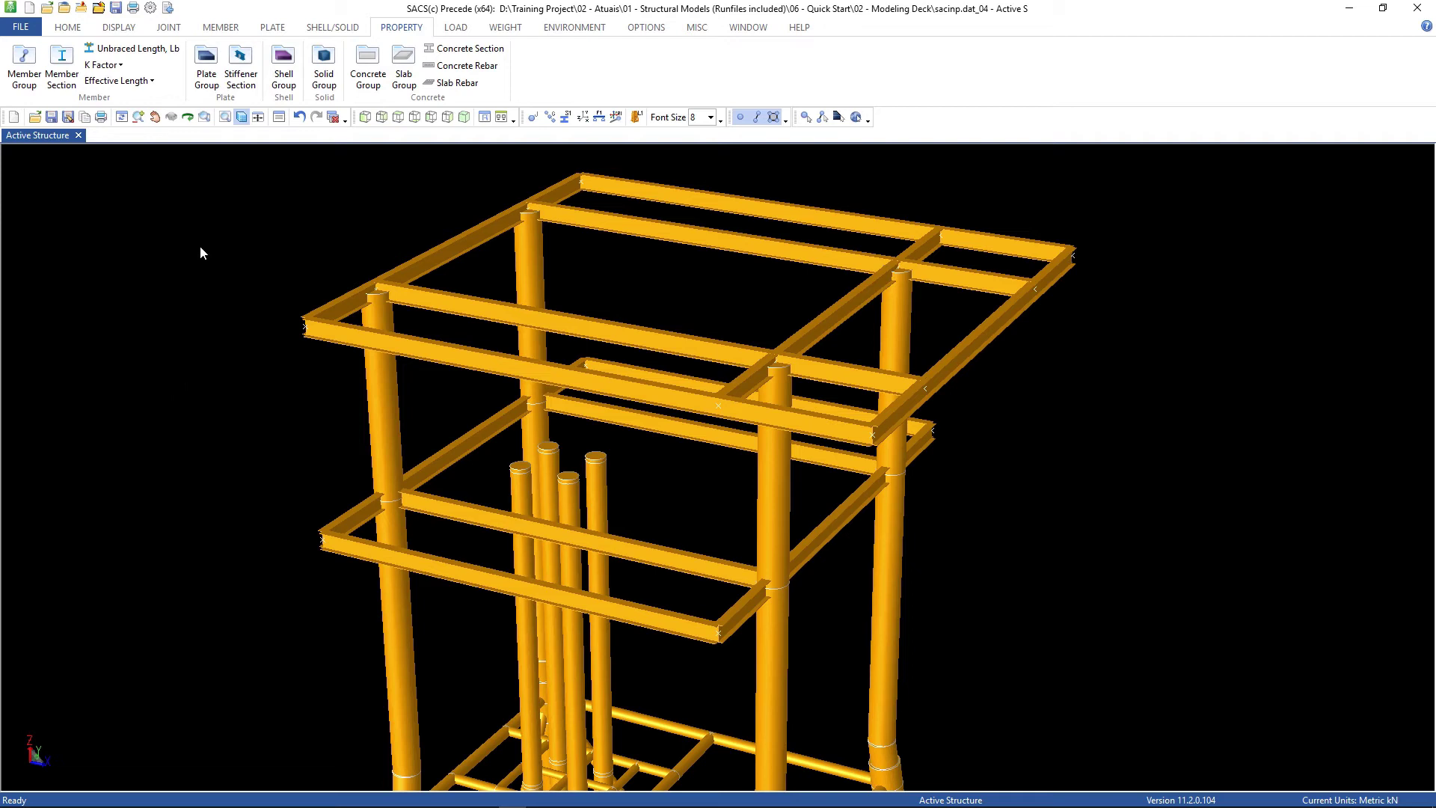
pyautogui.click(121, 29)
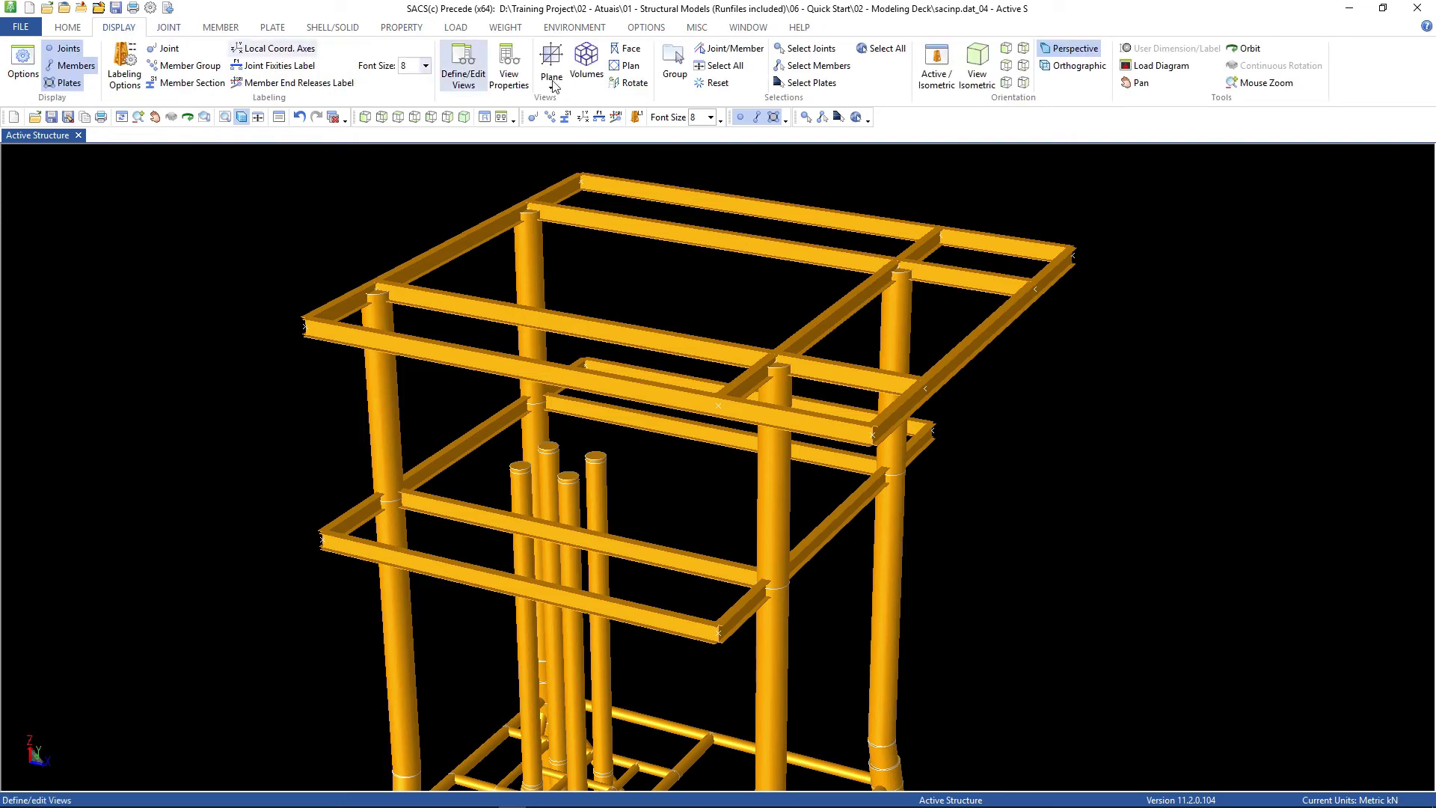
# Display the deck plan at the 15.300 elevation
pyautogui.click(634, 67)
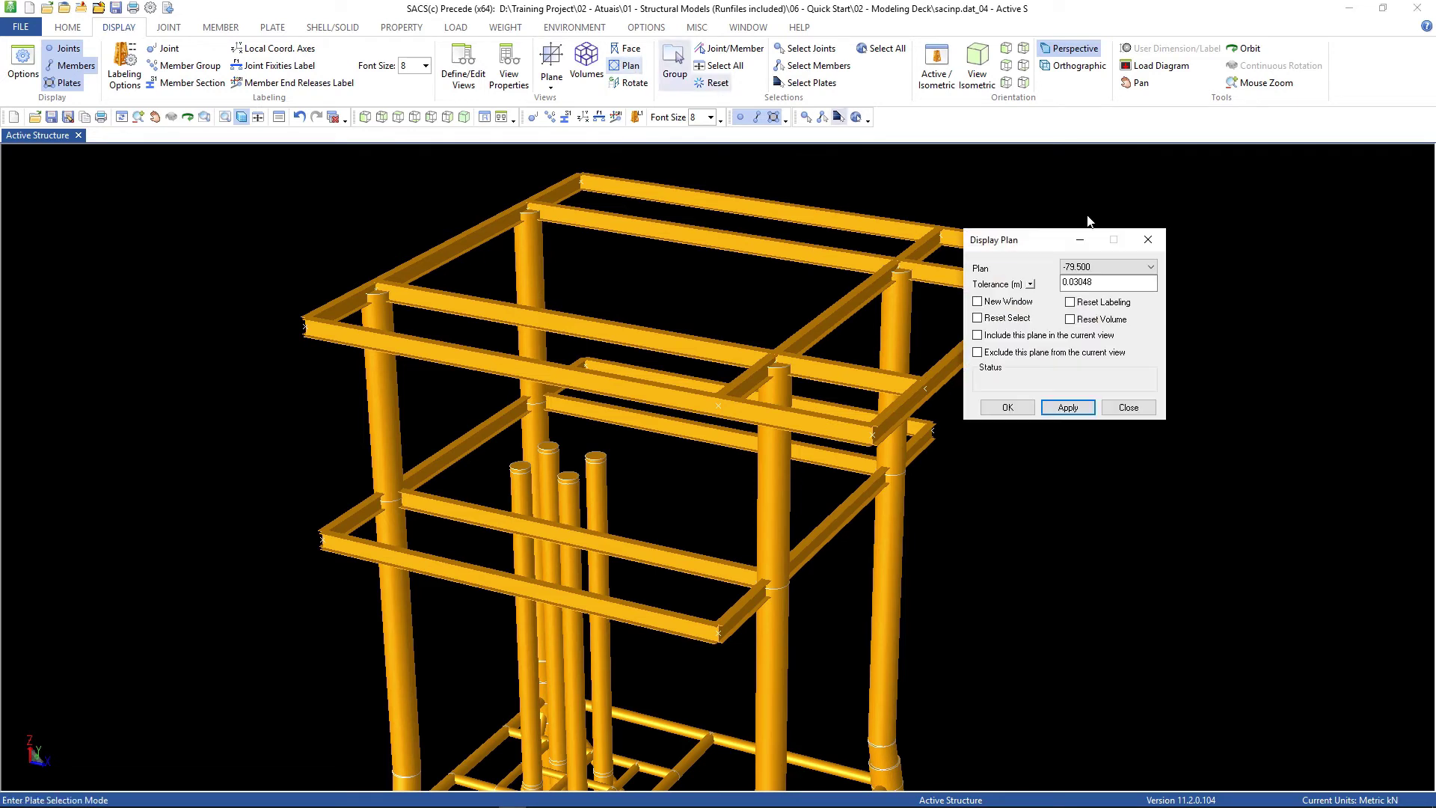
pyautogui.click(1129, 267)
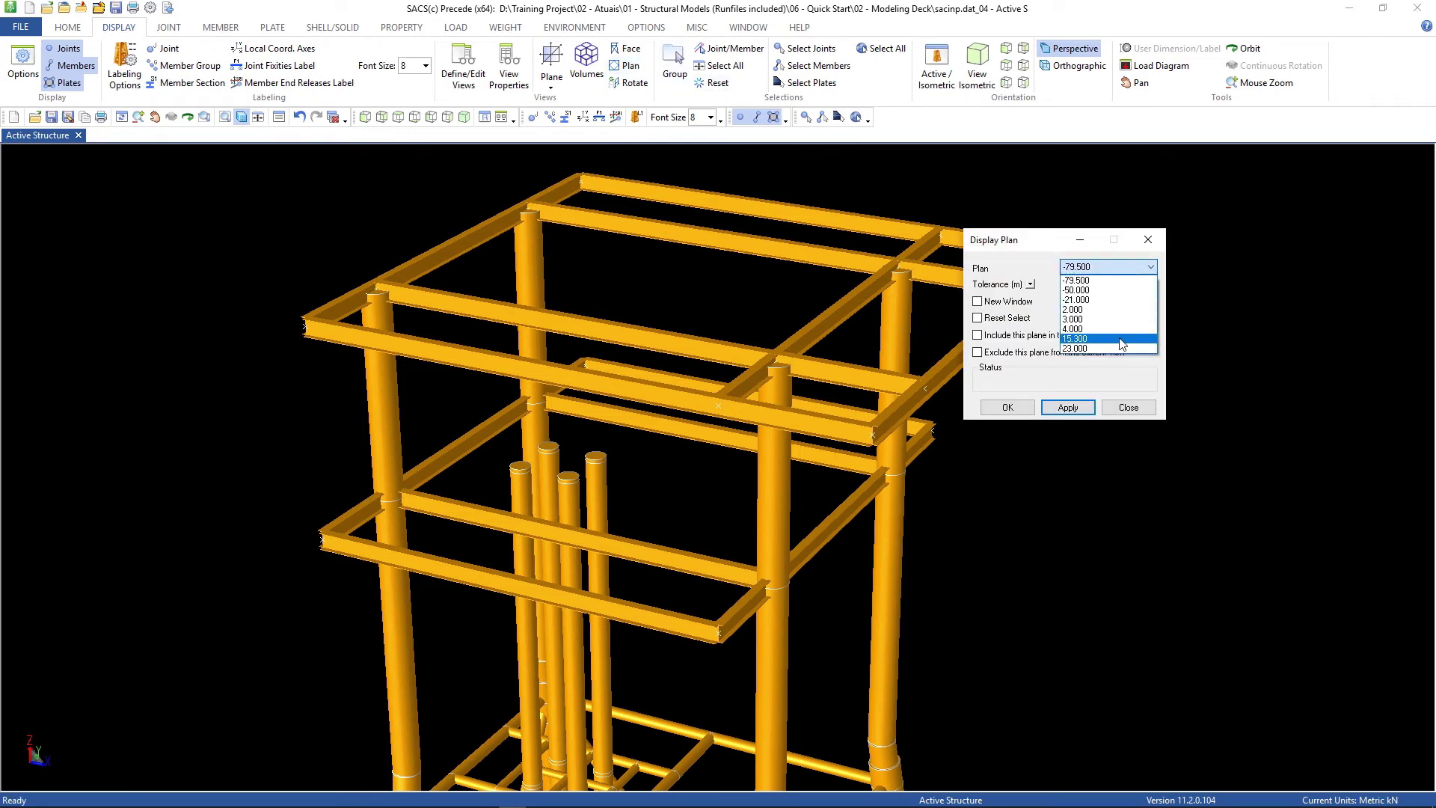
pyautogui.click(1095, 338)
pyautogui.click(1068, 406)
pyautogui.click(1128, 408)
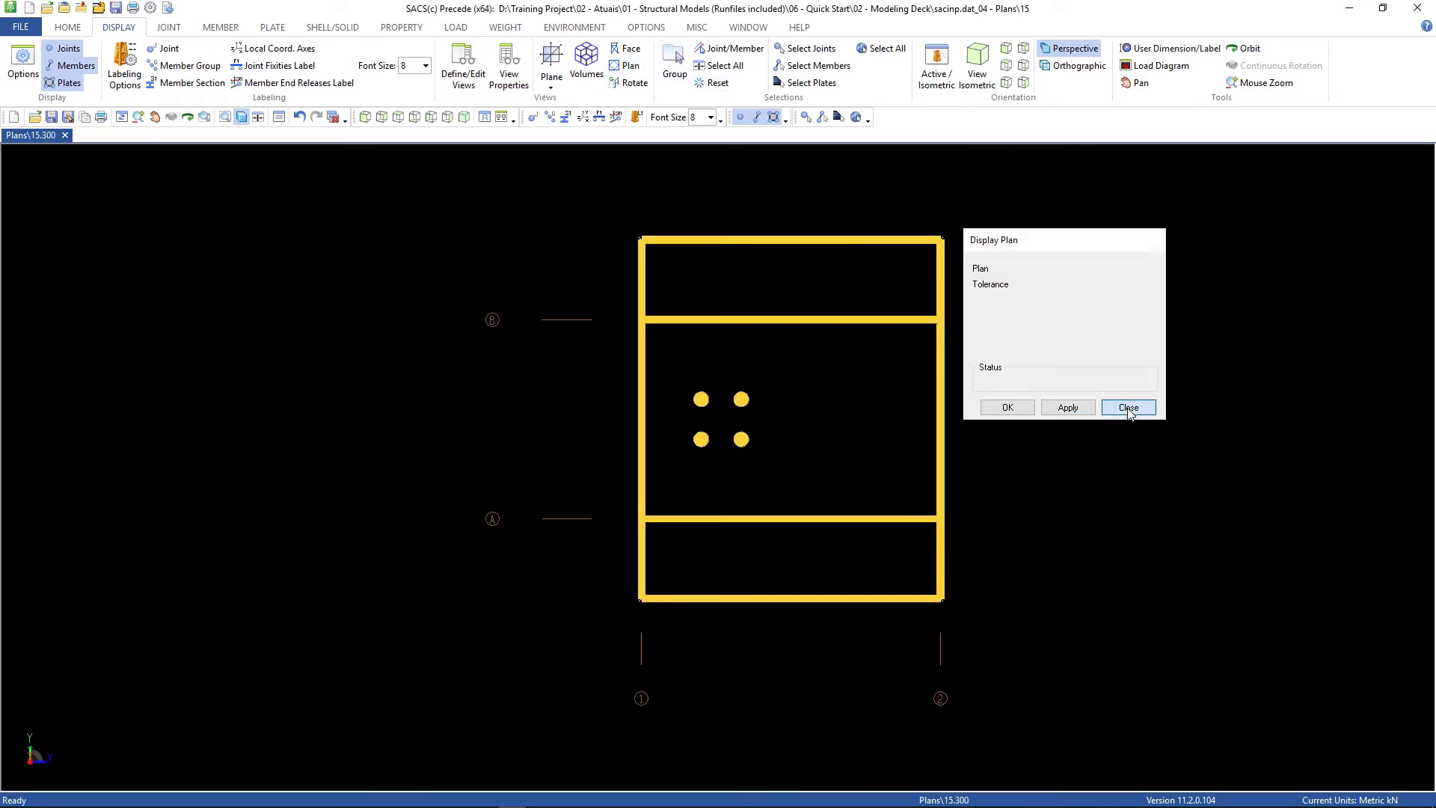
# Switch the plan back to wireframe and check the member Divide options
pyautogui.click(242, 117)
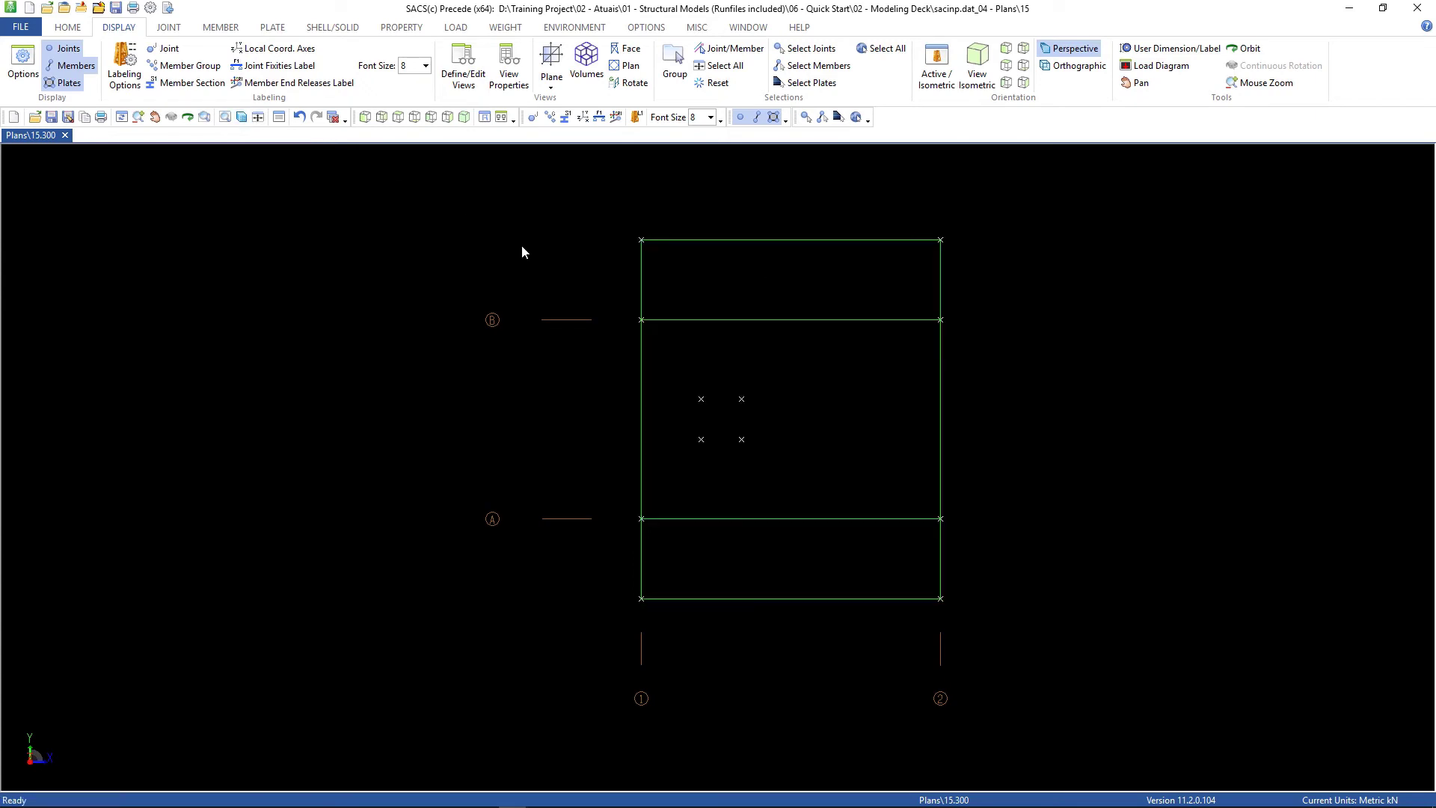
pyautogui.click(223, 28)
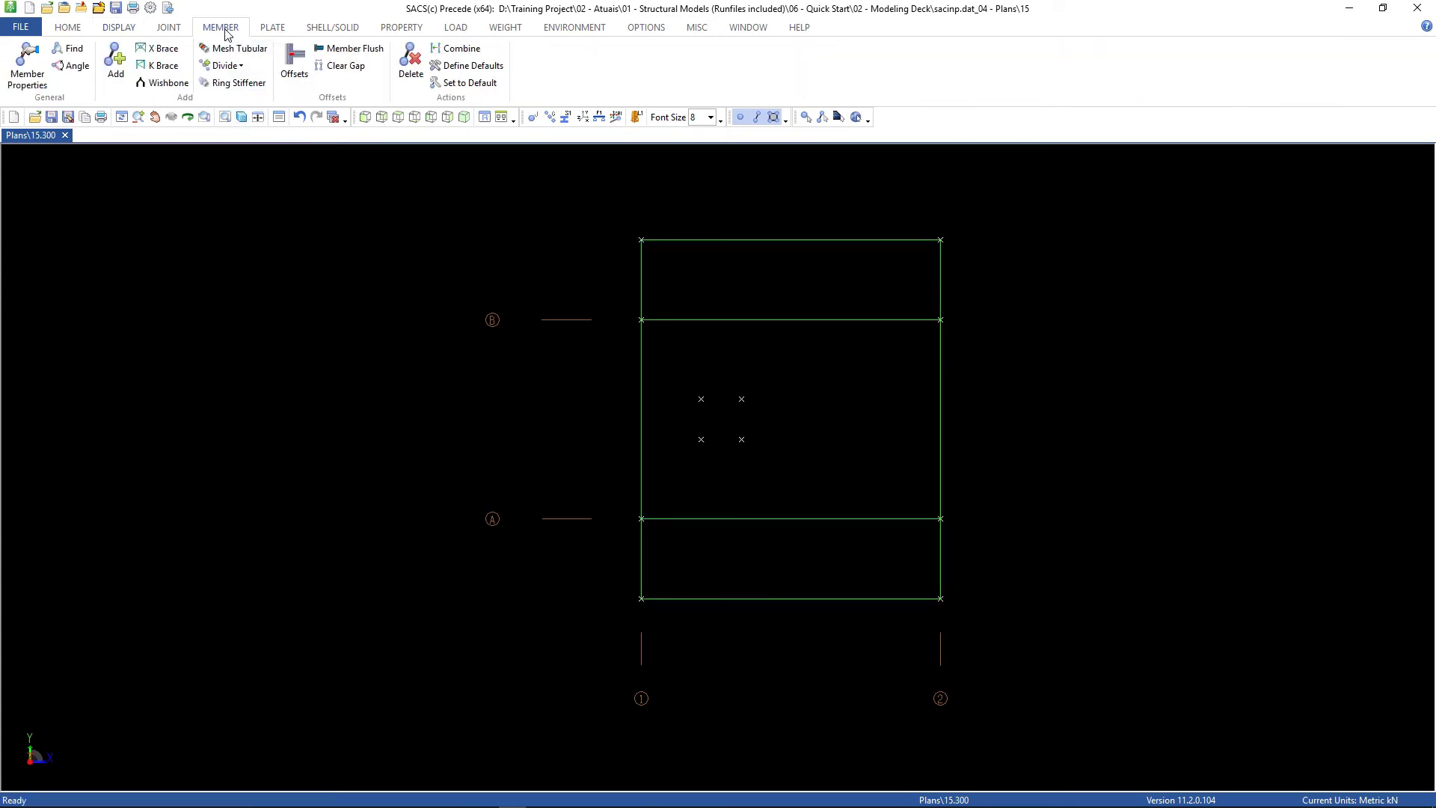
pyautogui.click(241, 66)
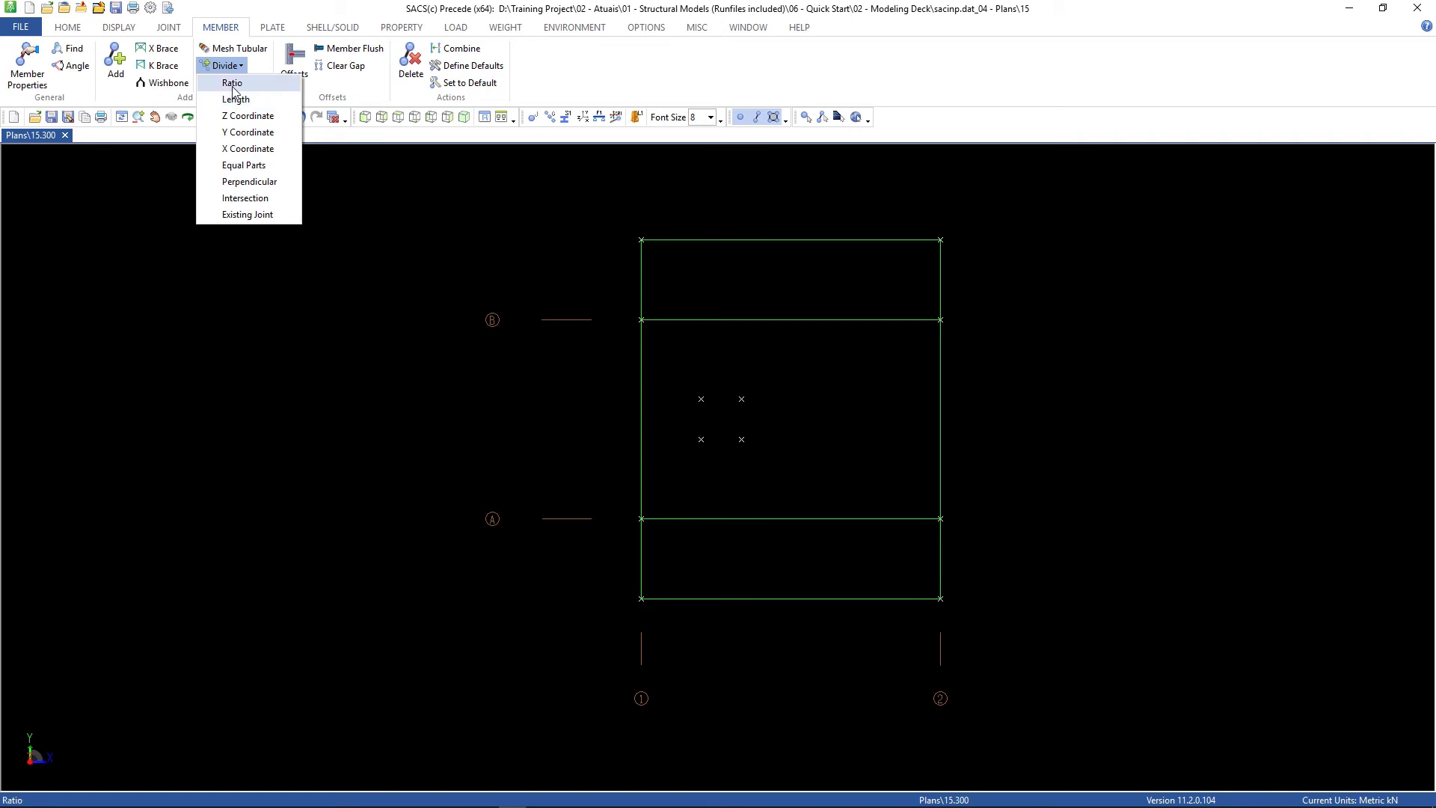
pyautogui.click(241, 200)
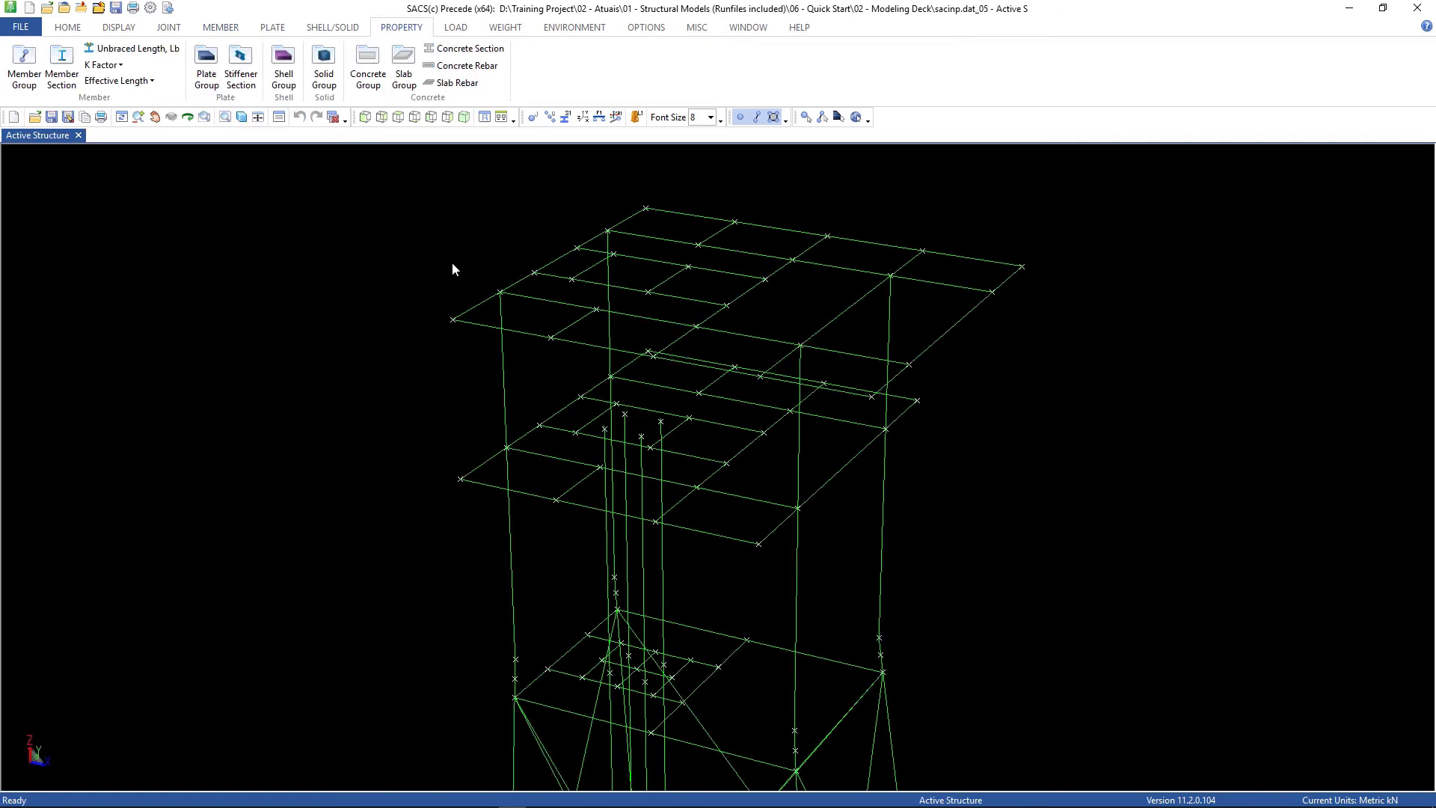
# Preview the model as solids, return to wireframe, and save it as sacinp.dat_05
pyautogui.click(241, 119)
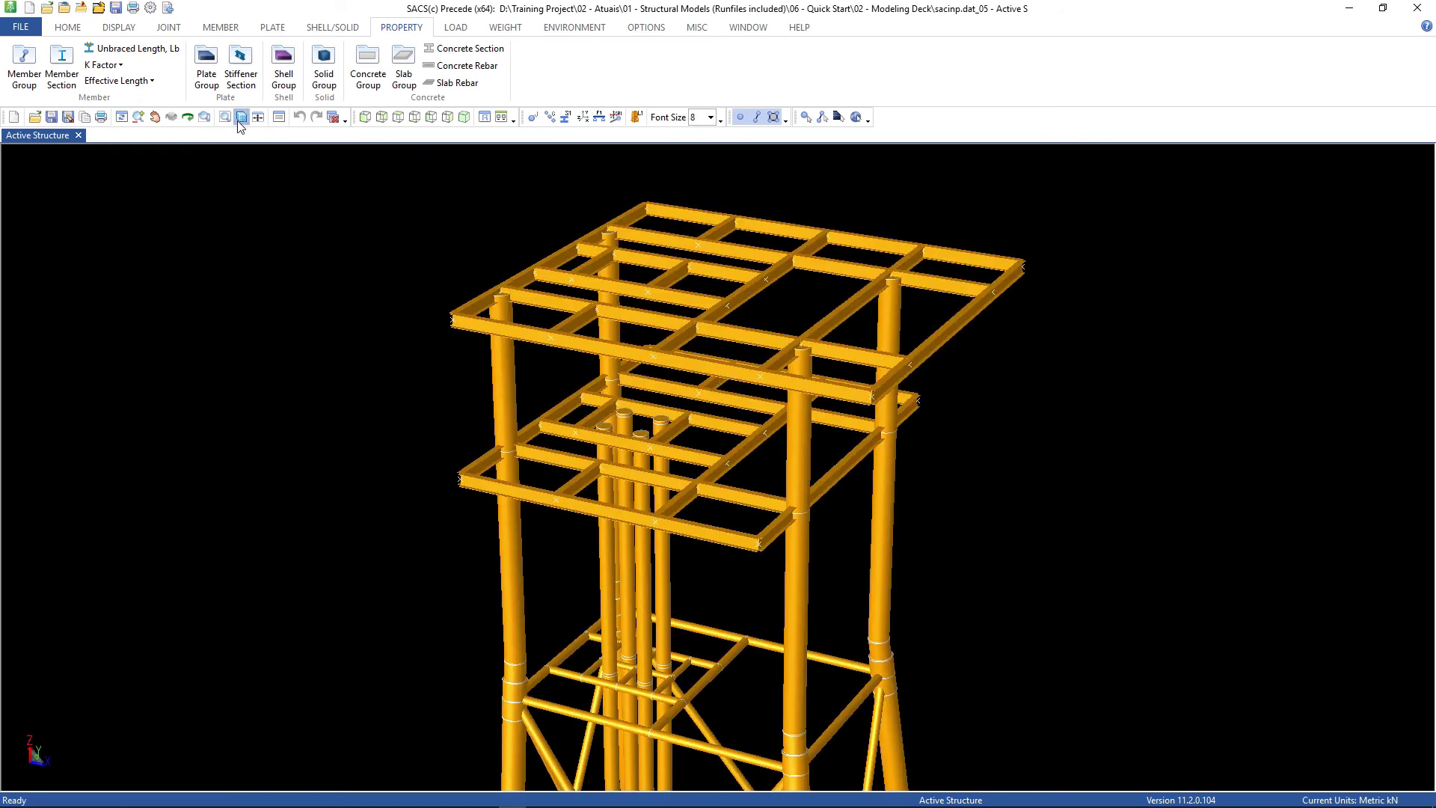
pyautogui.click(240, 118)
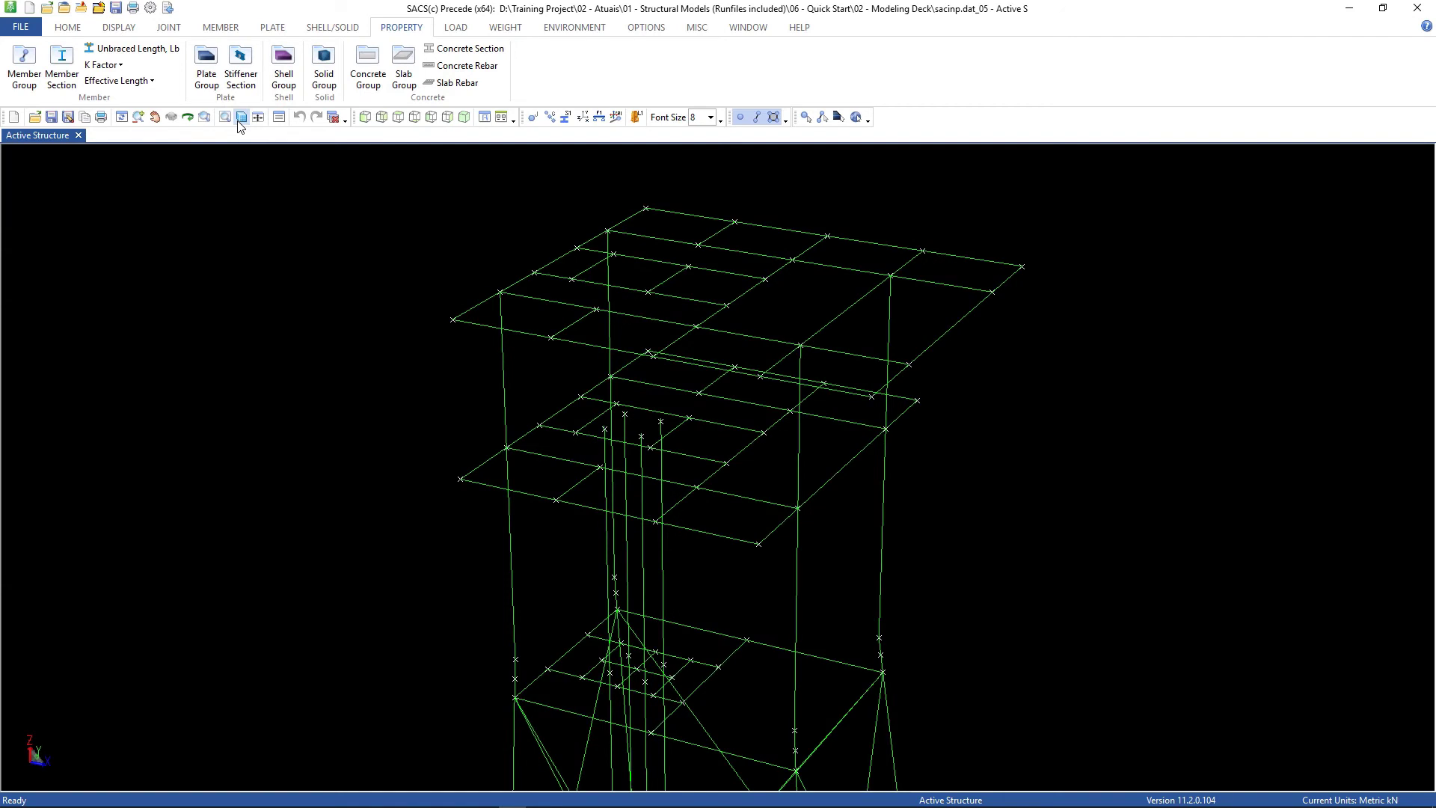
pyautogui.click(67, 120)
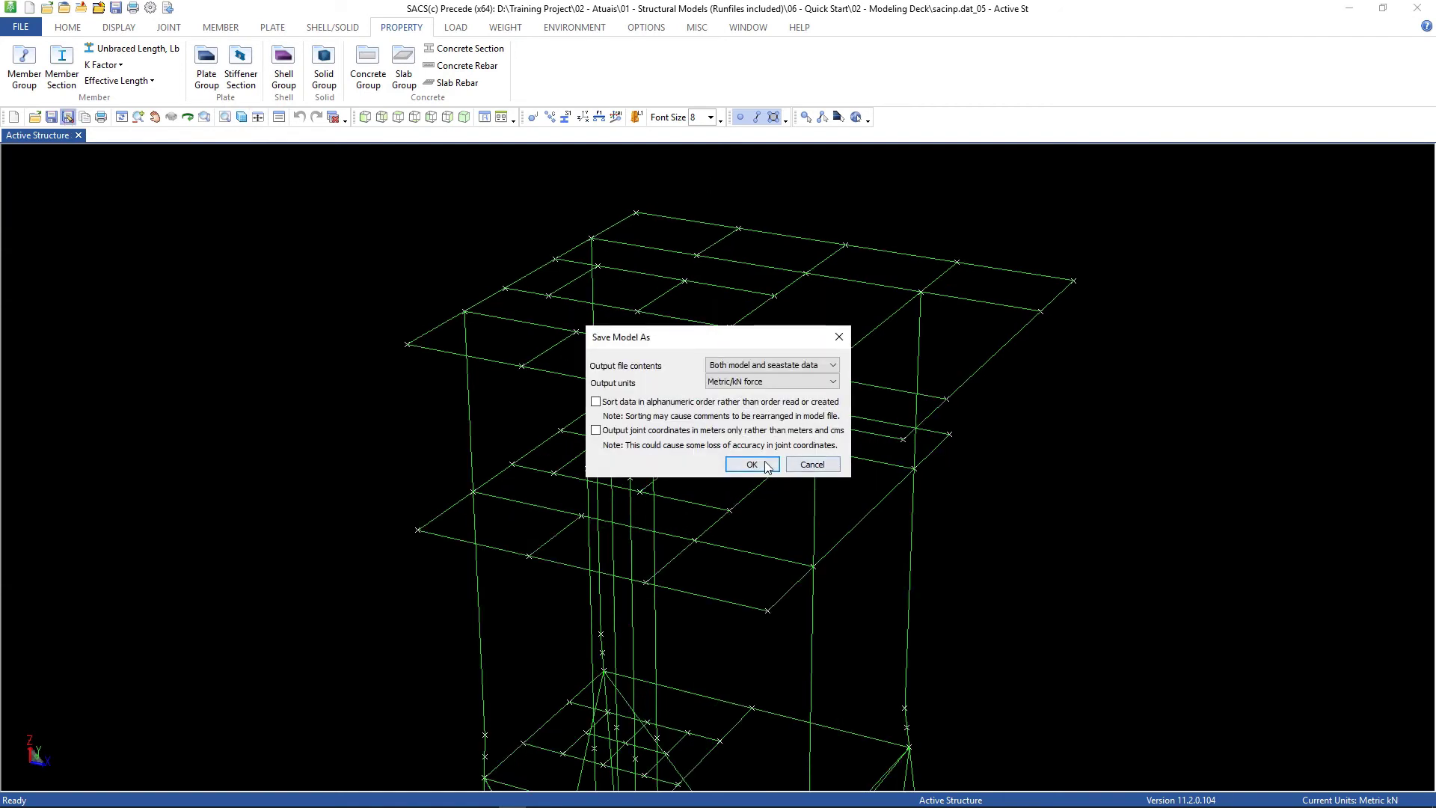
pyautogui.click(755, 465)
pyautogui.click(694, 323)
pyautogui.click(651, 540)
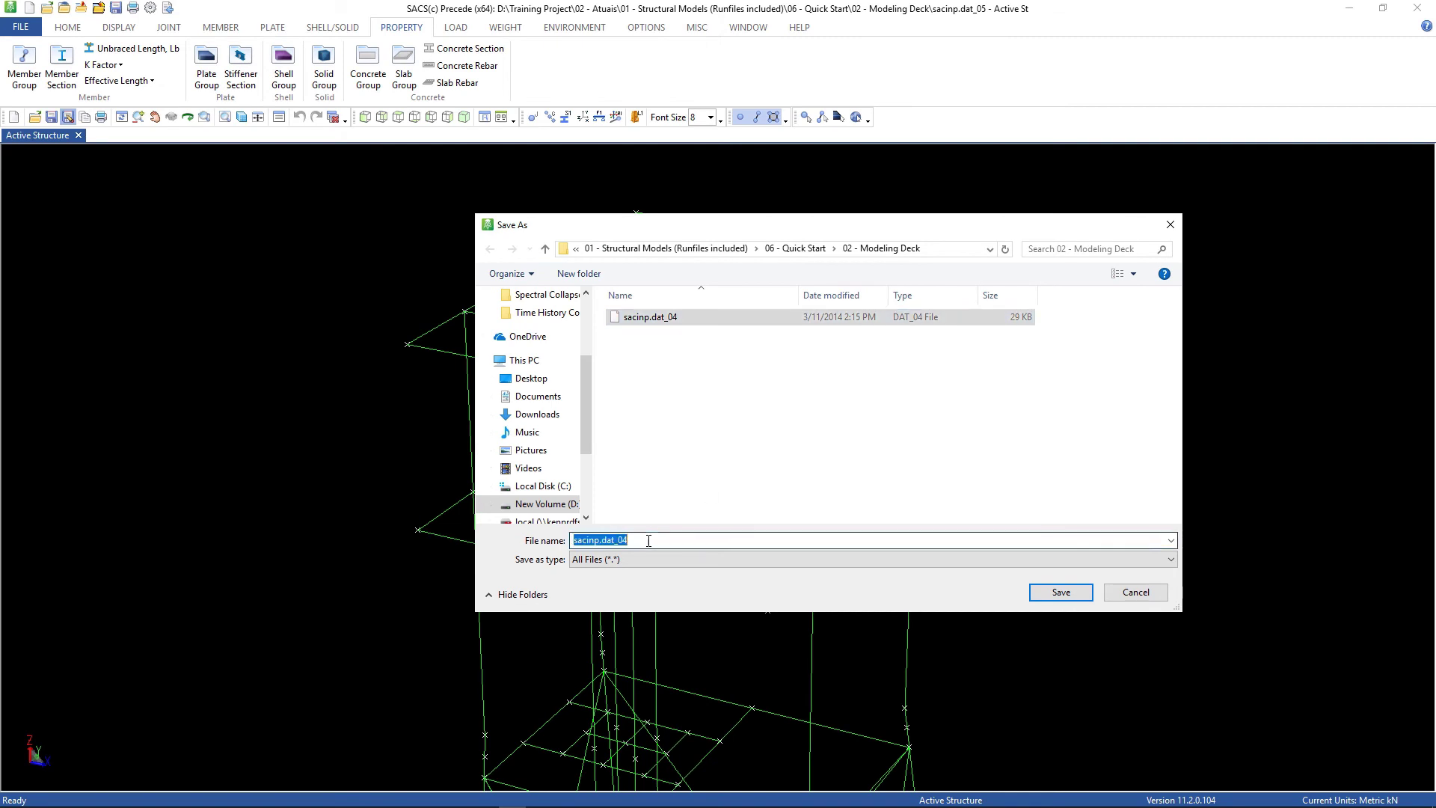
pyautogui.click(654, 542)
pyautogui.press('BackSpace')
pyautogui.write('5')
pyautogui.press('Return')
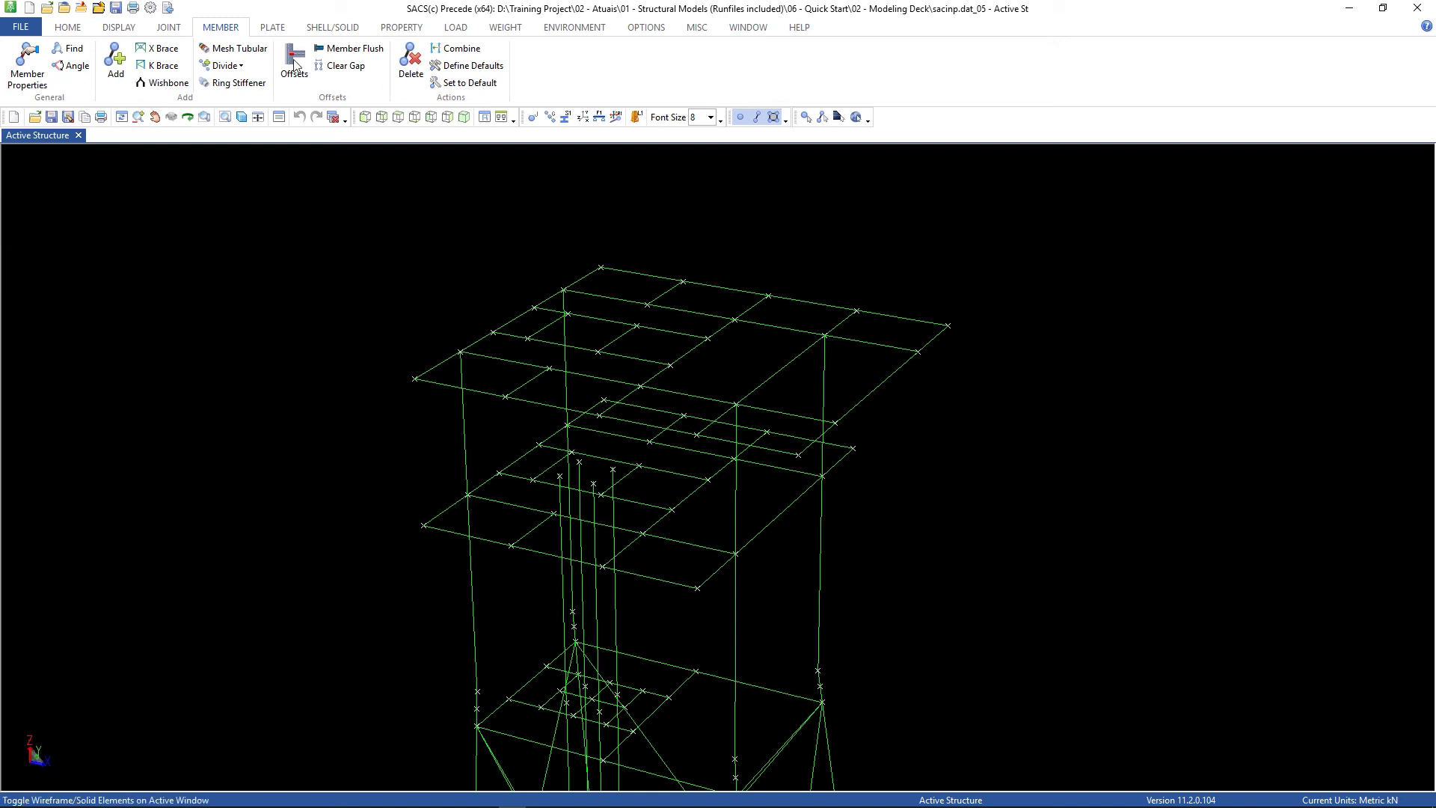
# Display the deck plan at the 15.300 elevation
pyautogui.click(114, 30)
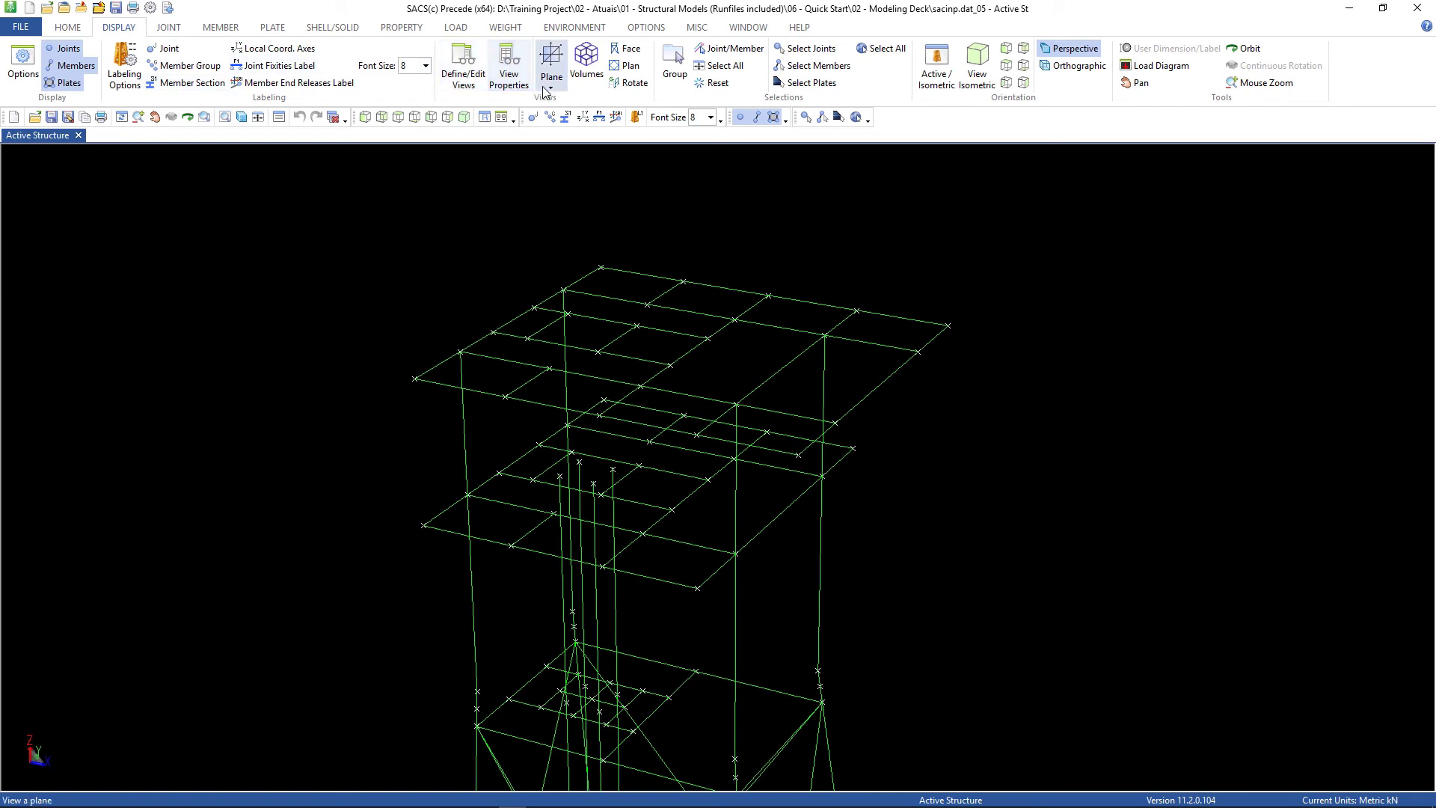
pyautogui.click(629, 65)
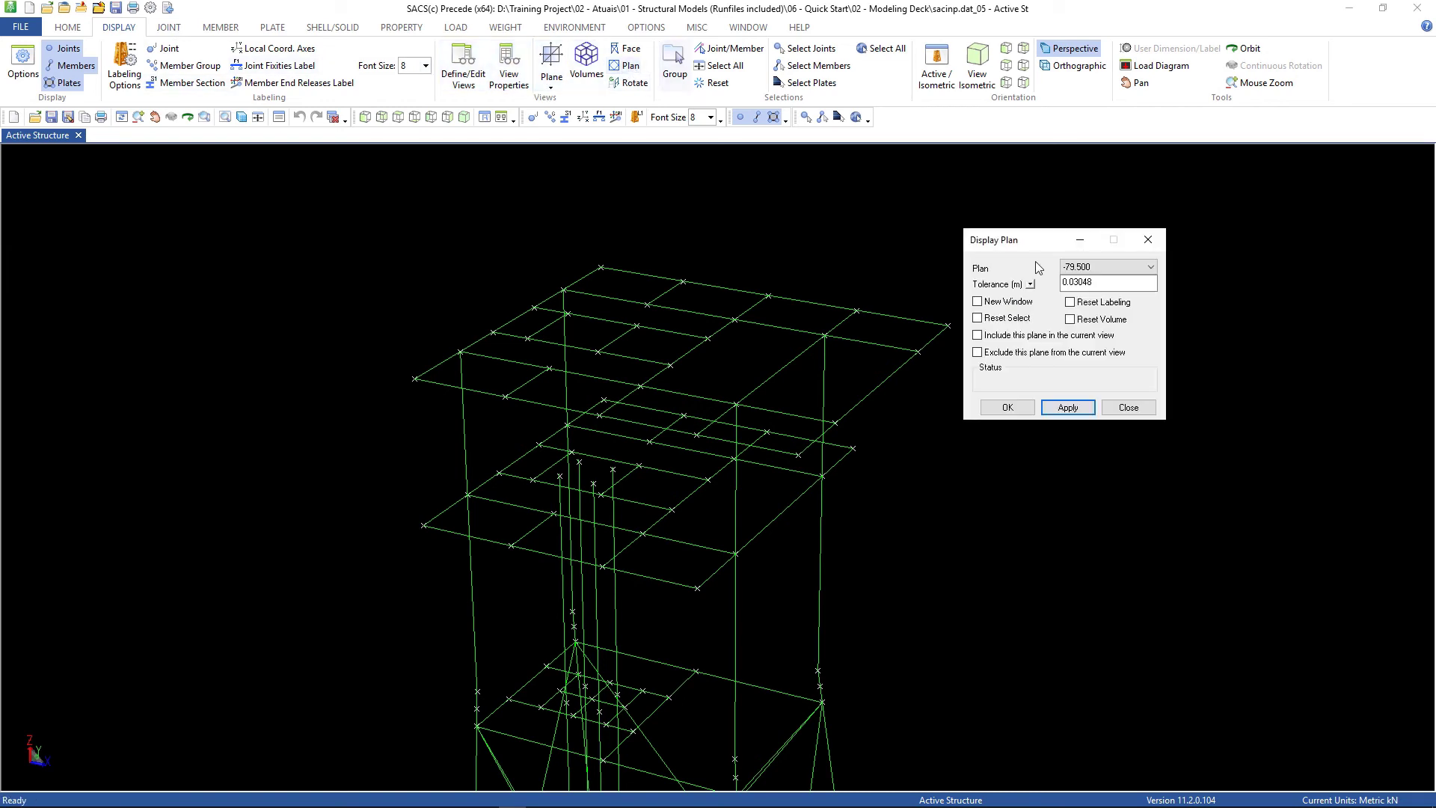
pyautogui.click(1106, 267)
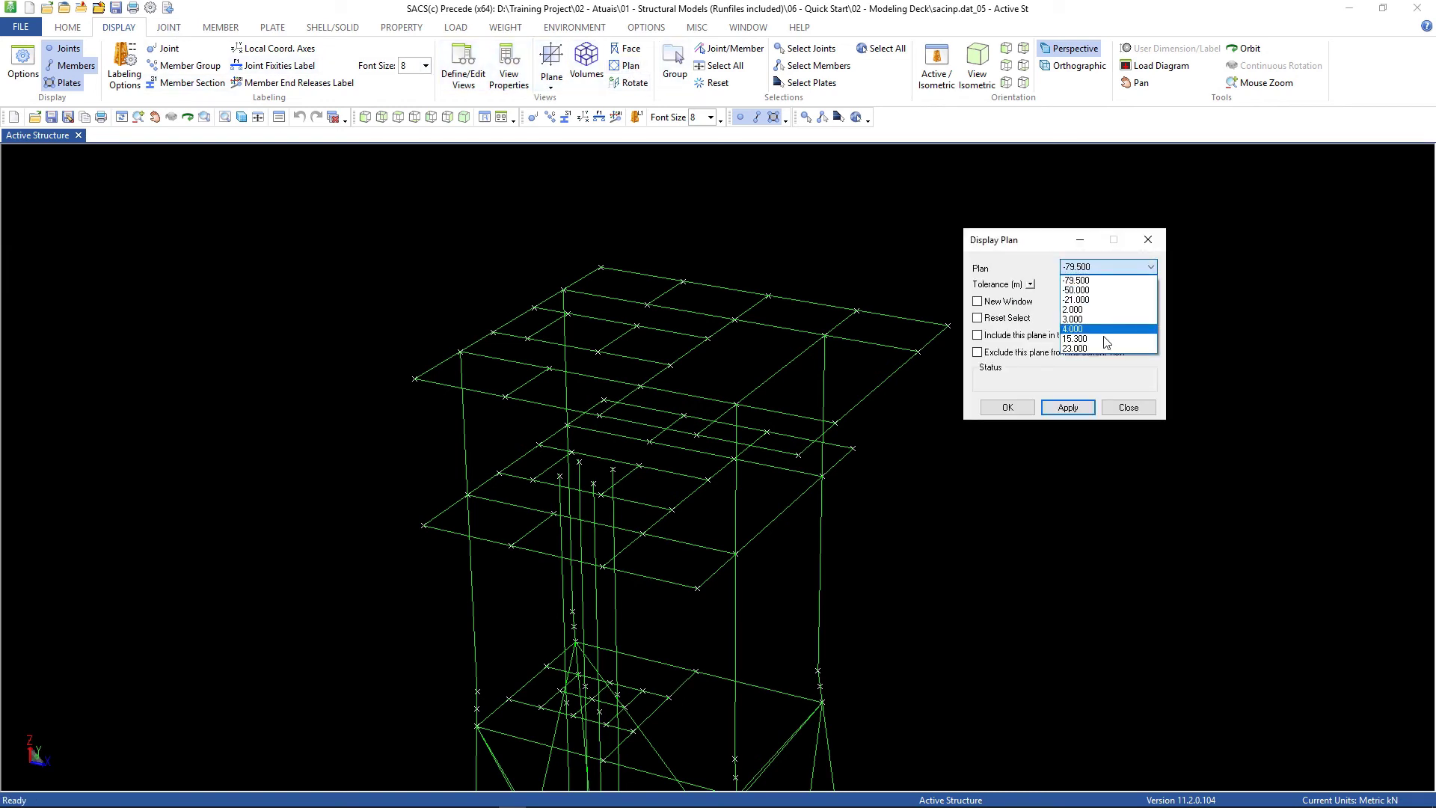
pyautogui.click(1075, 338)
pyautogui.click(1080, 414)
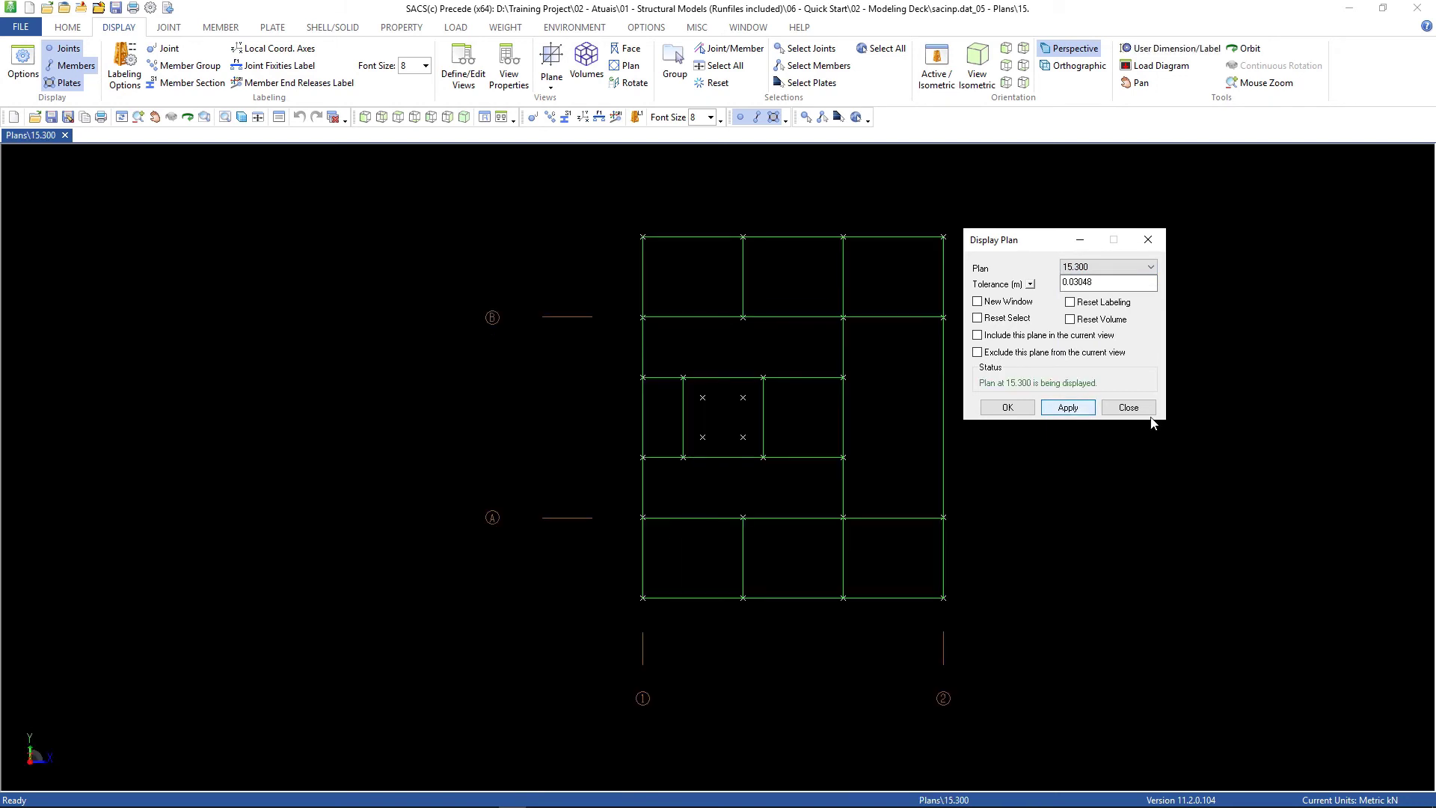
pyautogui.click(1151, 413)
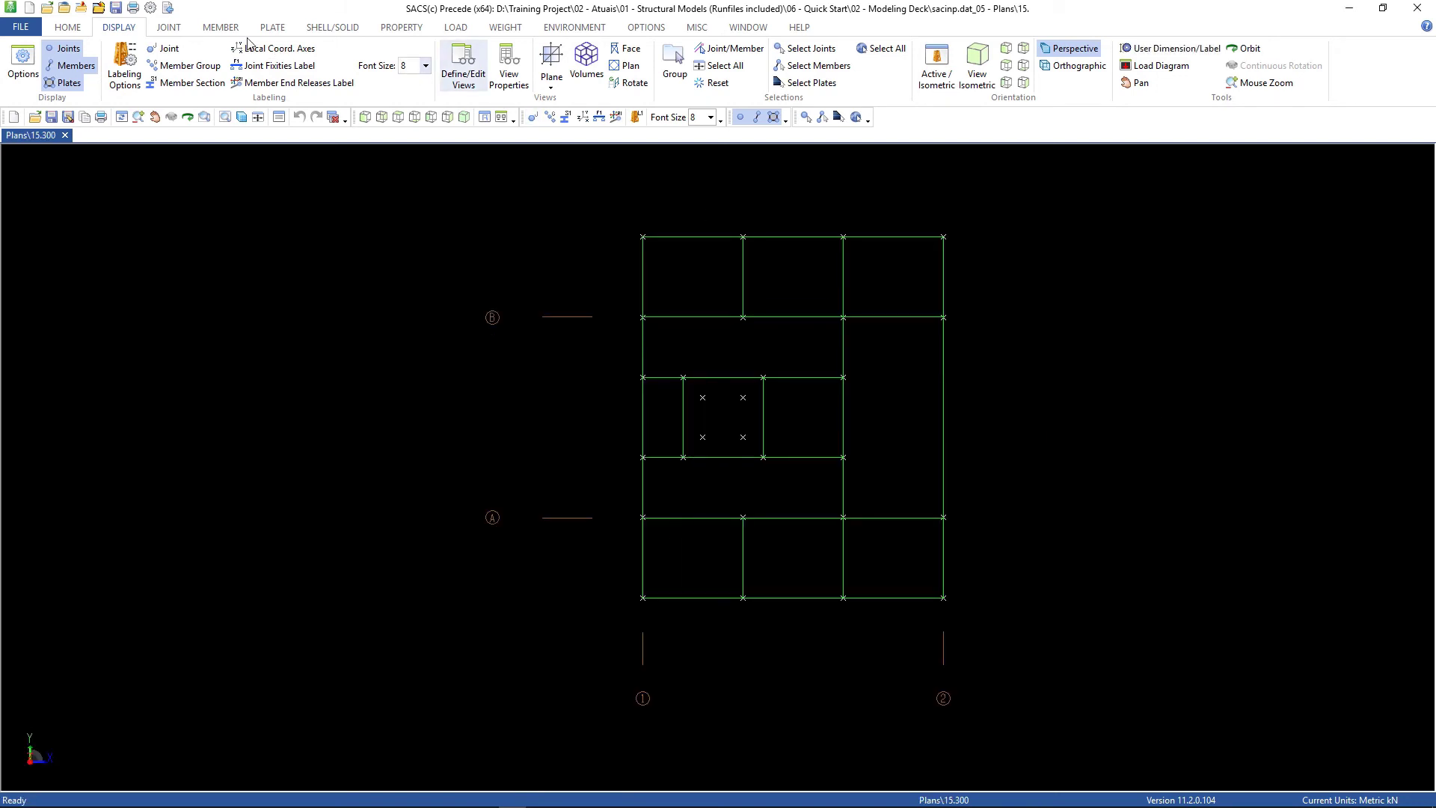
# Apply Top of steel offsets to all 39 members selected on screen
pyautogui.click(224, 28)
pyautogui.click(298, 68)
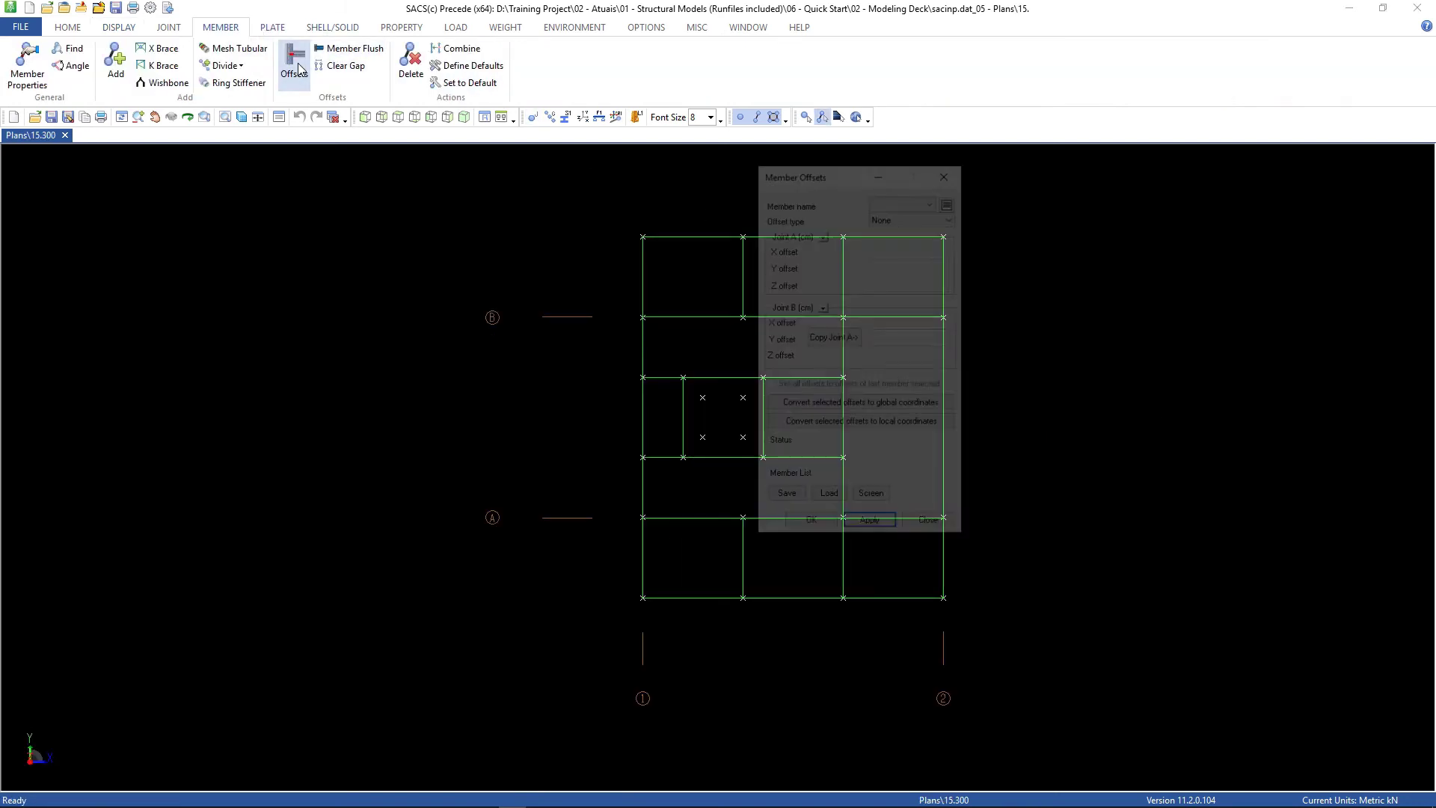
pyautogui.moveTo(845, 178); pyautogui.dragTo(296, 174)
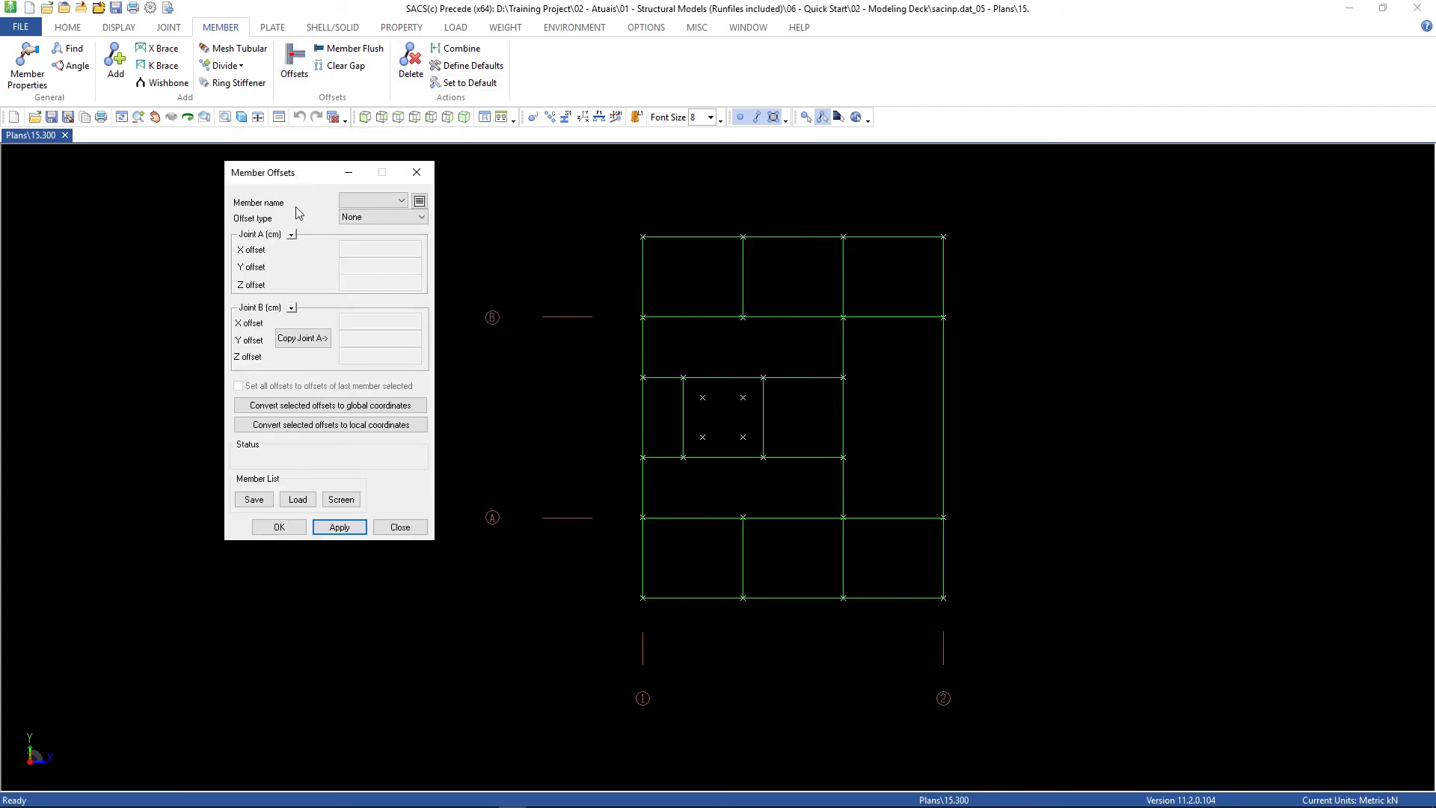
pyautogui.click(344, 501)
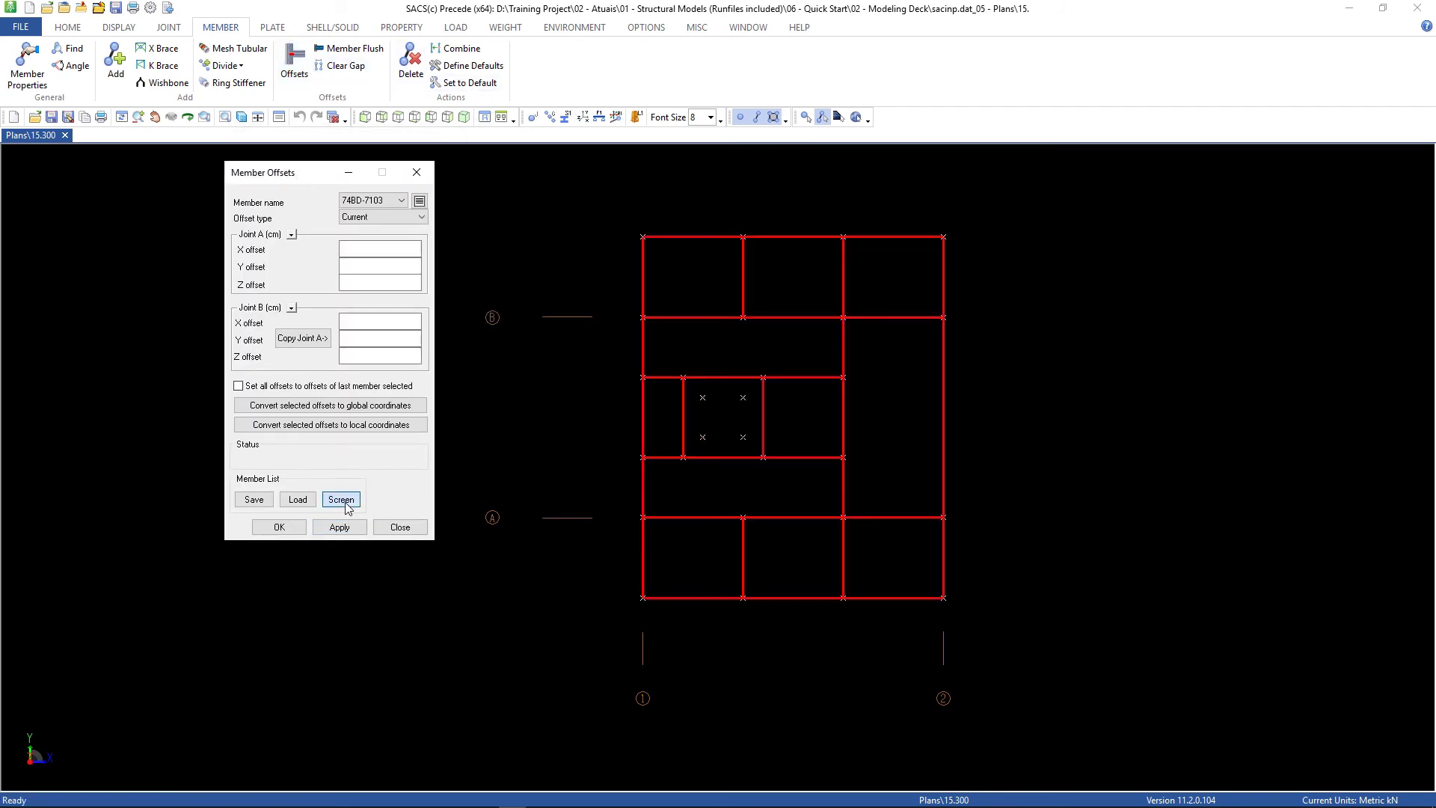
pyautogui.click(386, 218)
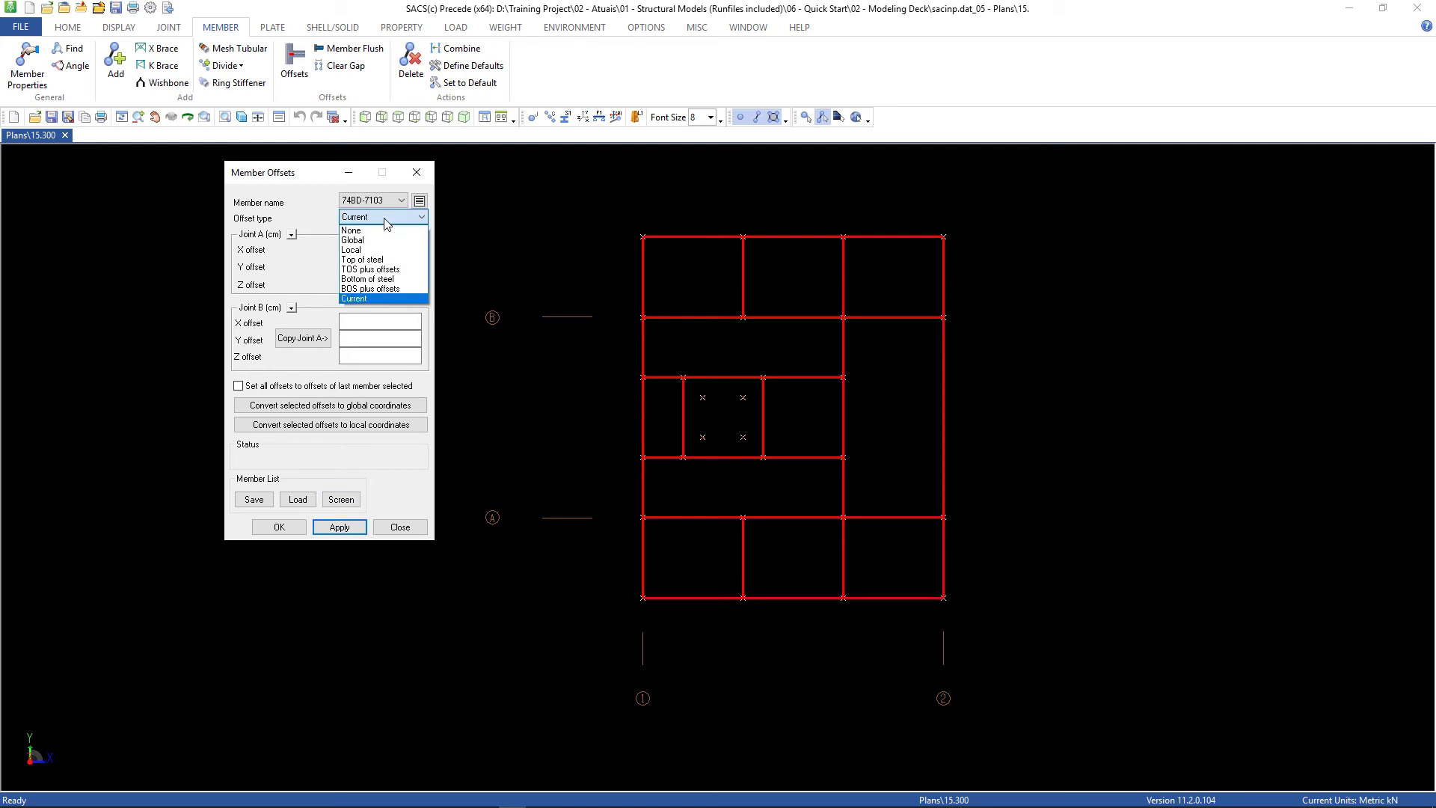
pyautogui.click(385, 260)
pyautogui.click(342, 529)
pyautogui.click(386, 528)
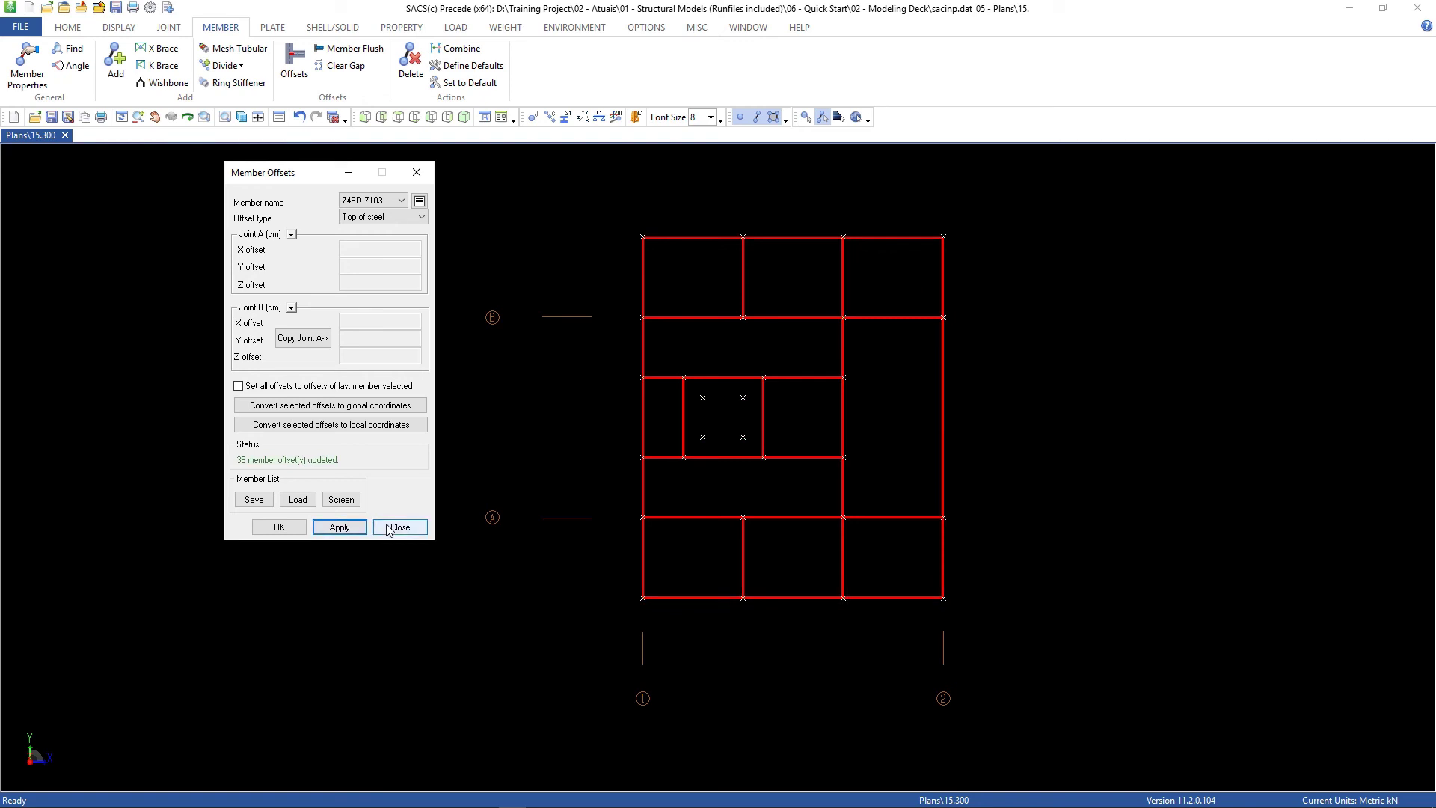
# Display the deck plan at the 23.000 elevation
pyautogui.click(119, 28)
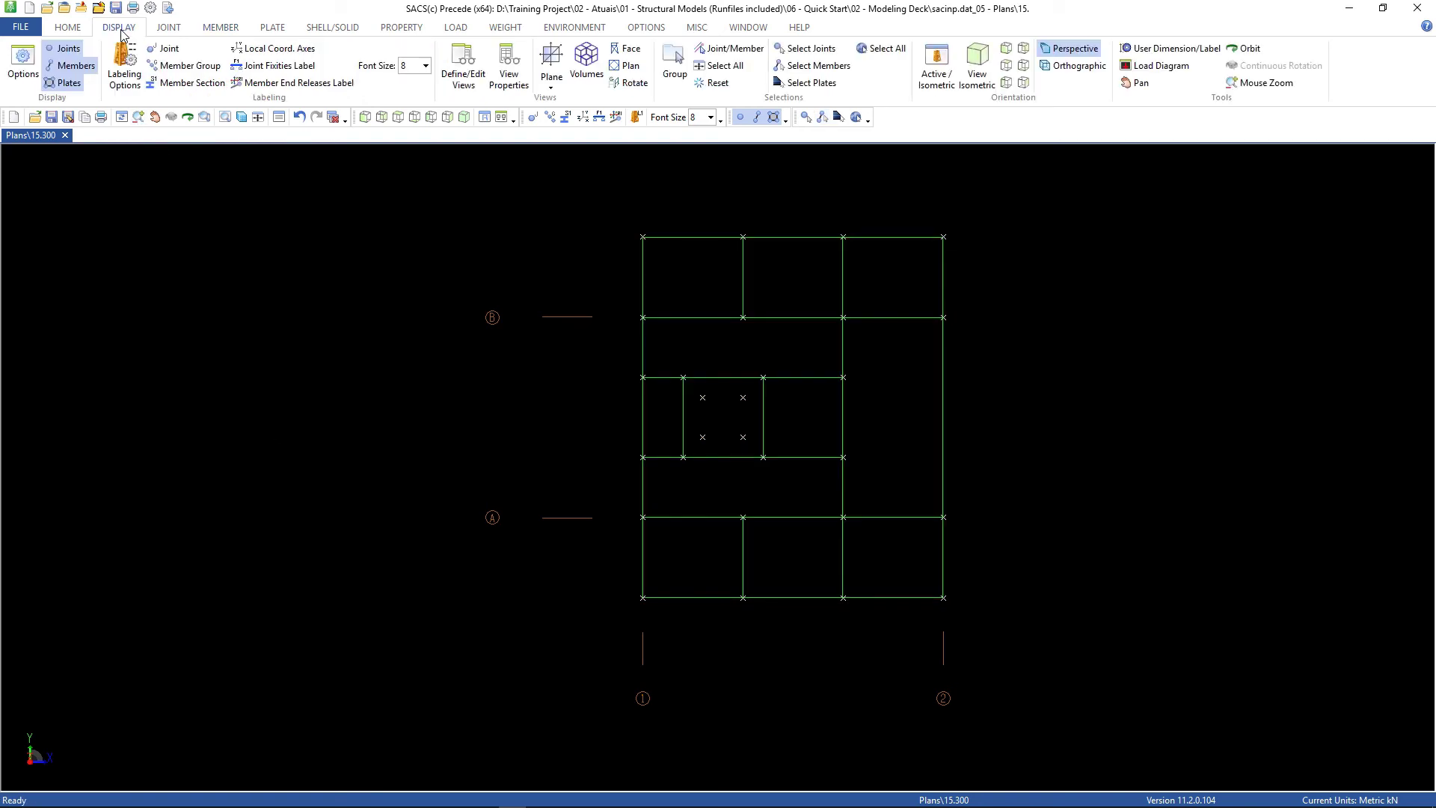
pyautogui.click(638, 71)
pyautogui.click(1080, 267)
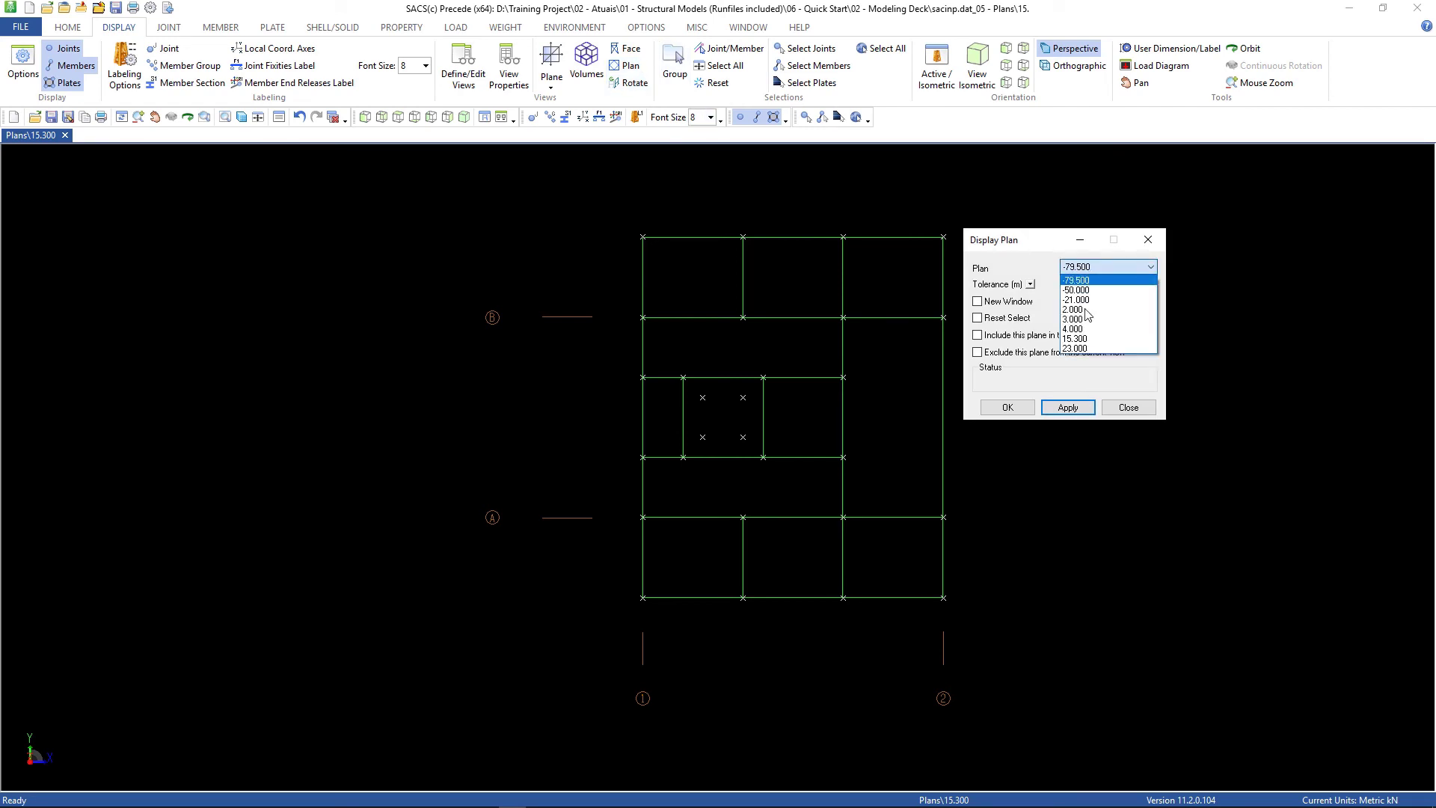
pyautogui.click(1074, 349)
pyautogui.click(1067, 407)
pyautogui.click(1127, 407)
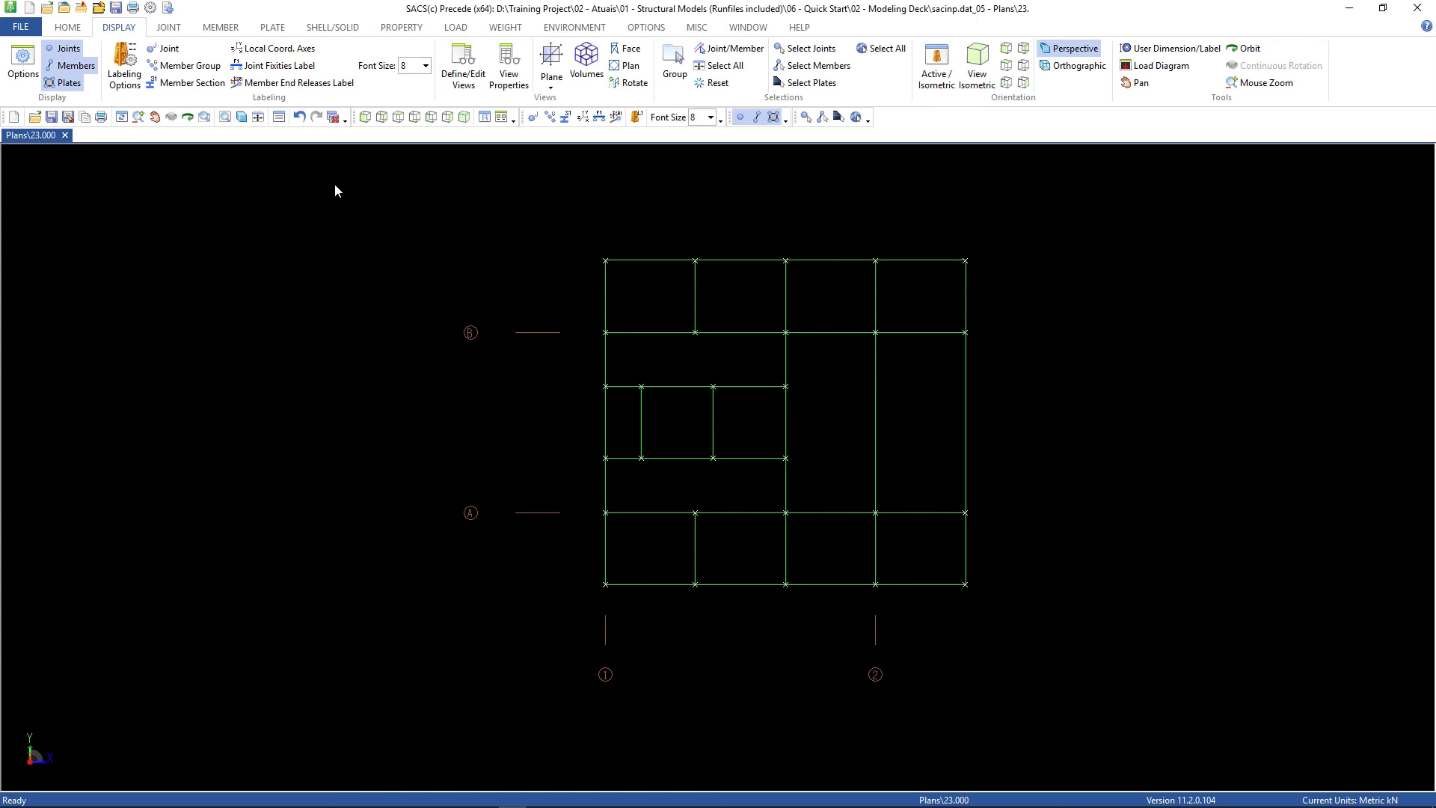
# Apply Top of steel offsets to all 42 plan members and switch the display to solid volumes
pyautogui.click(221, 28)
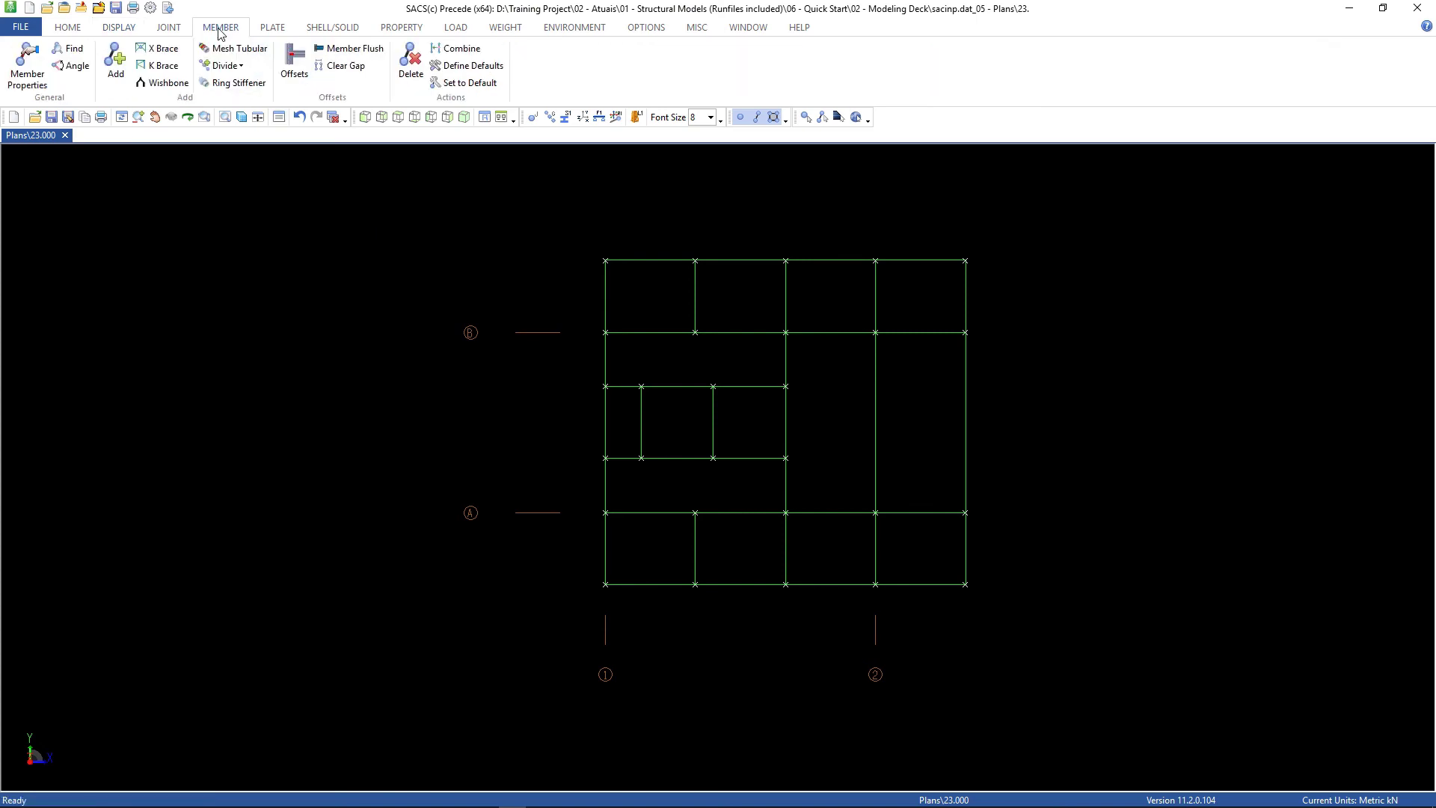
pyautogui.click(294, 64)
pyautogui.click(341, 500)
pyautogui.click(385, 218)
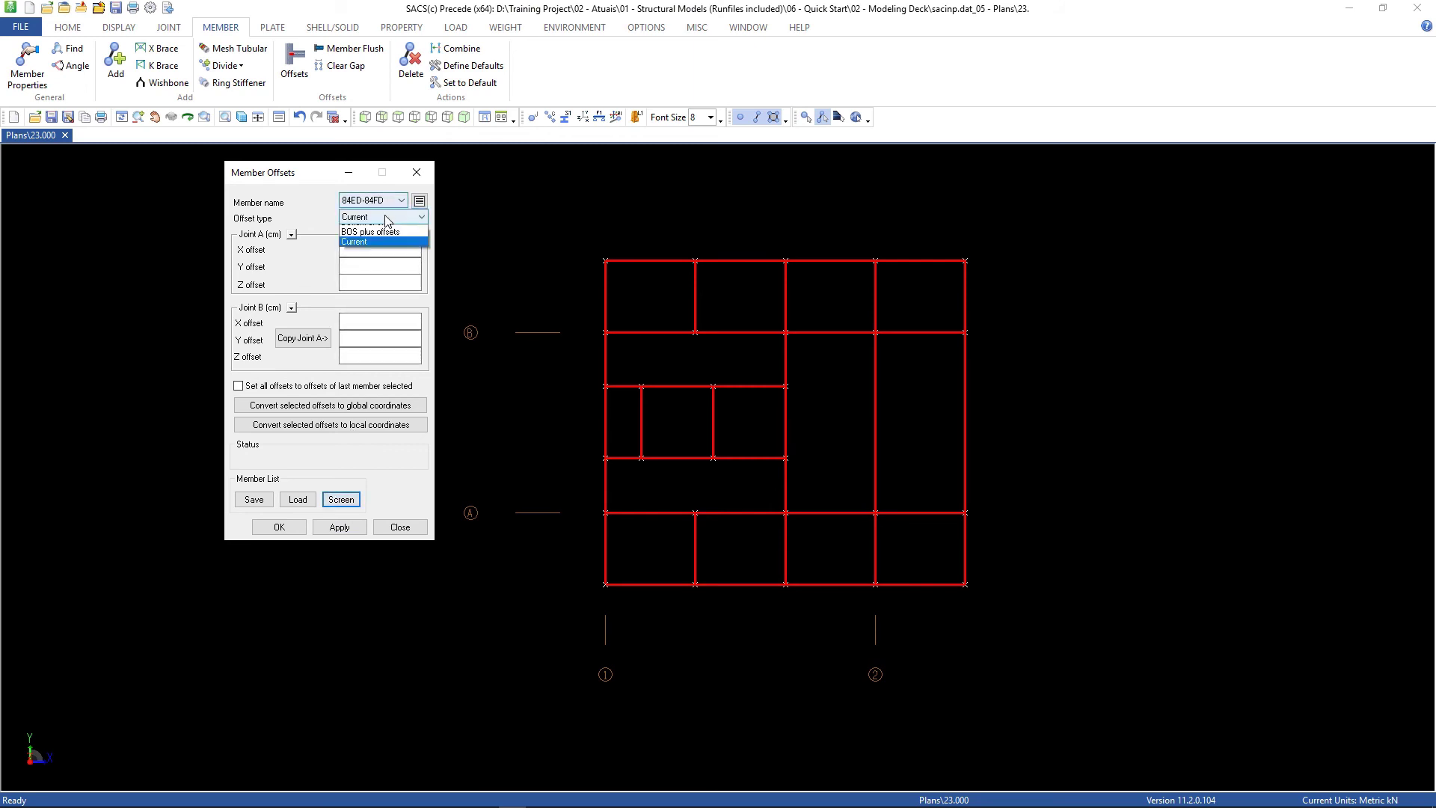
pyautogui.click(378, 261)
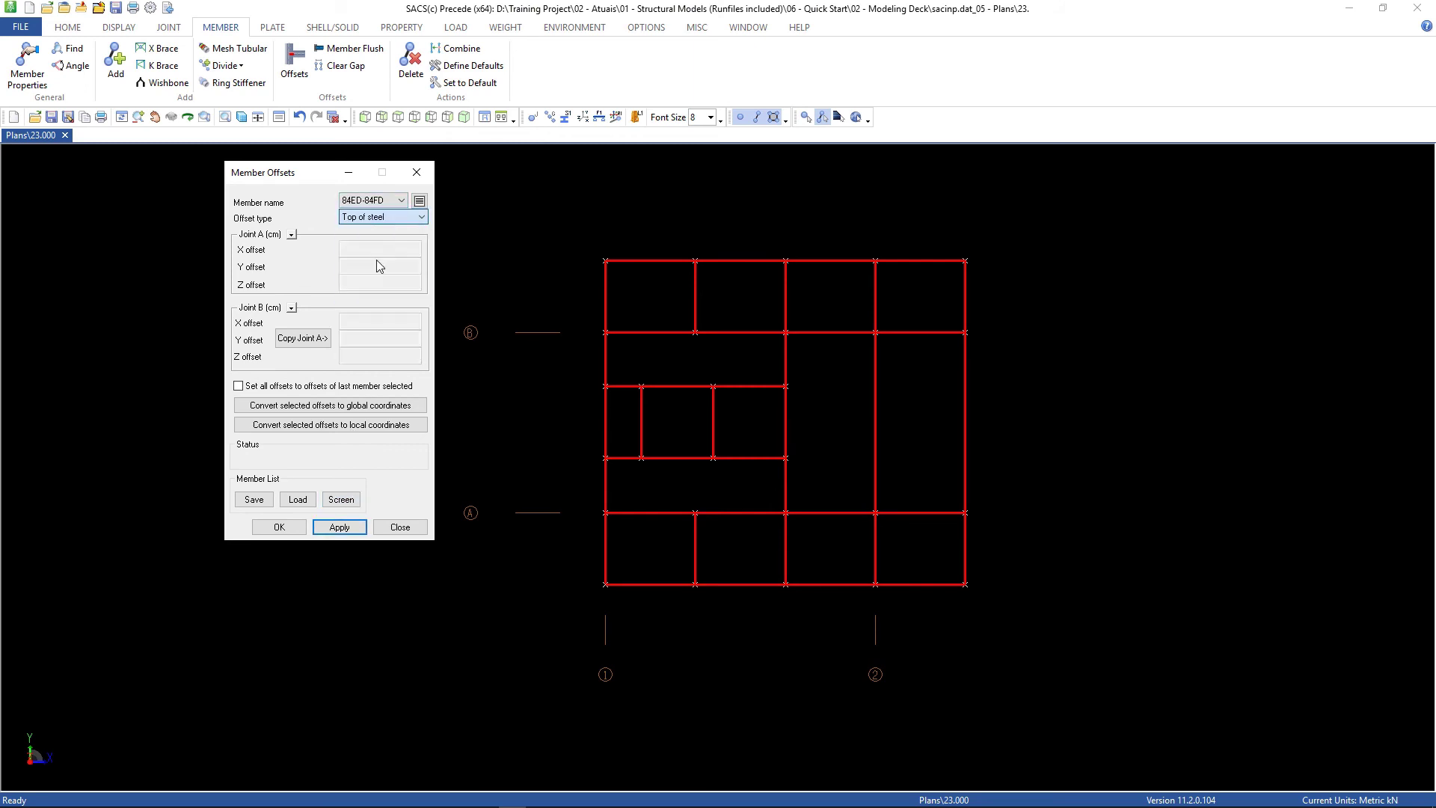
pyautogui.click(335, 529)
pyautogui.click(399, 527)
pyautogui.click(119, 27)
pyautogui.click(936, 73)
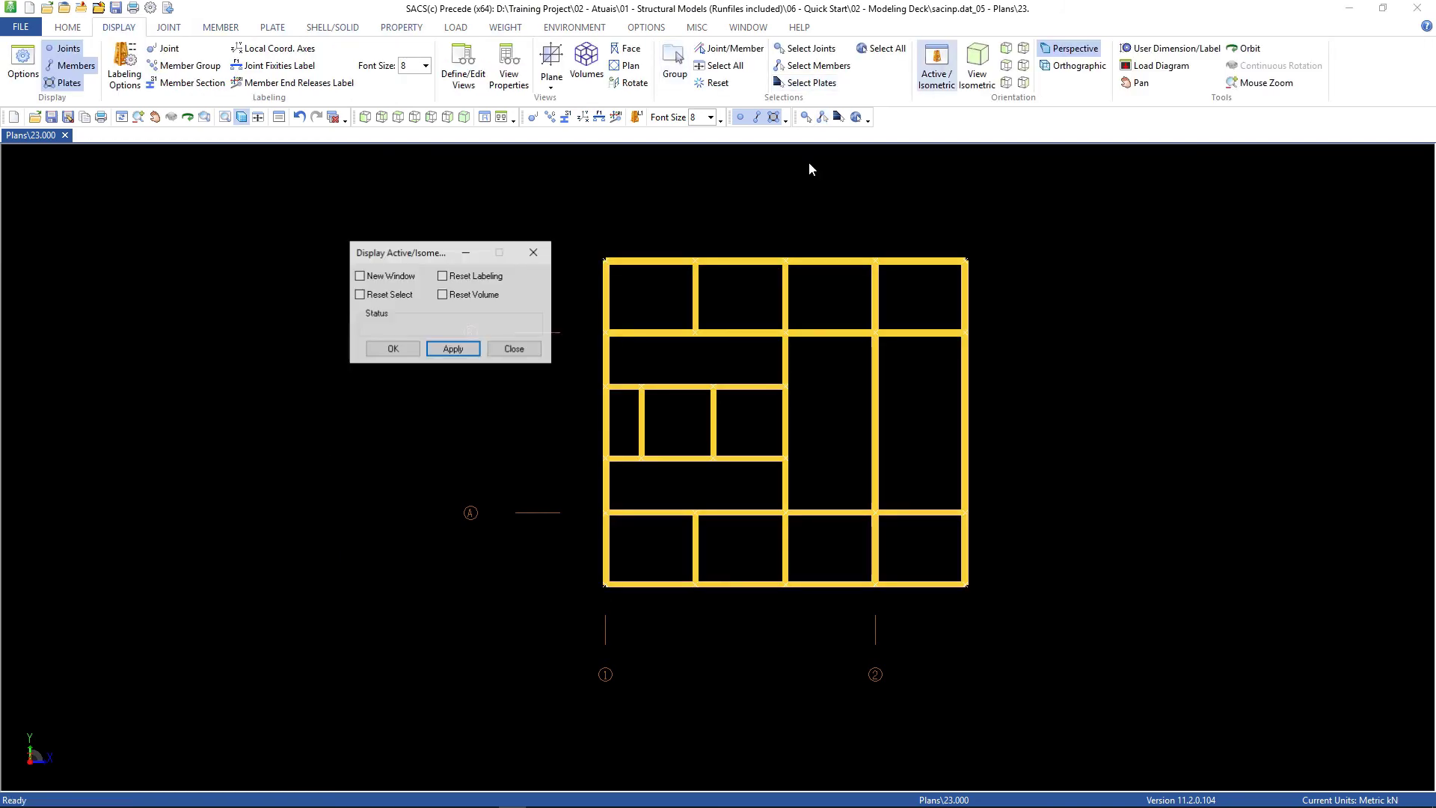
# Show the full structure in isometric view and zoom in and out on the deck framing
pyautogui.click(448, 350)
pyautogui.click(515, 349)
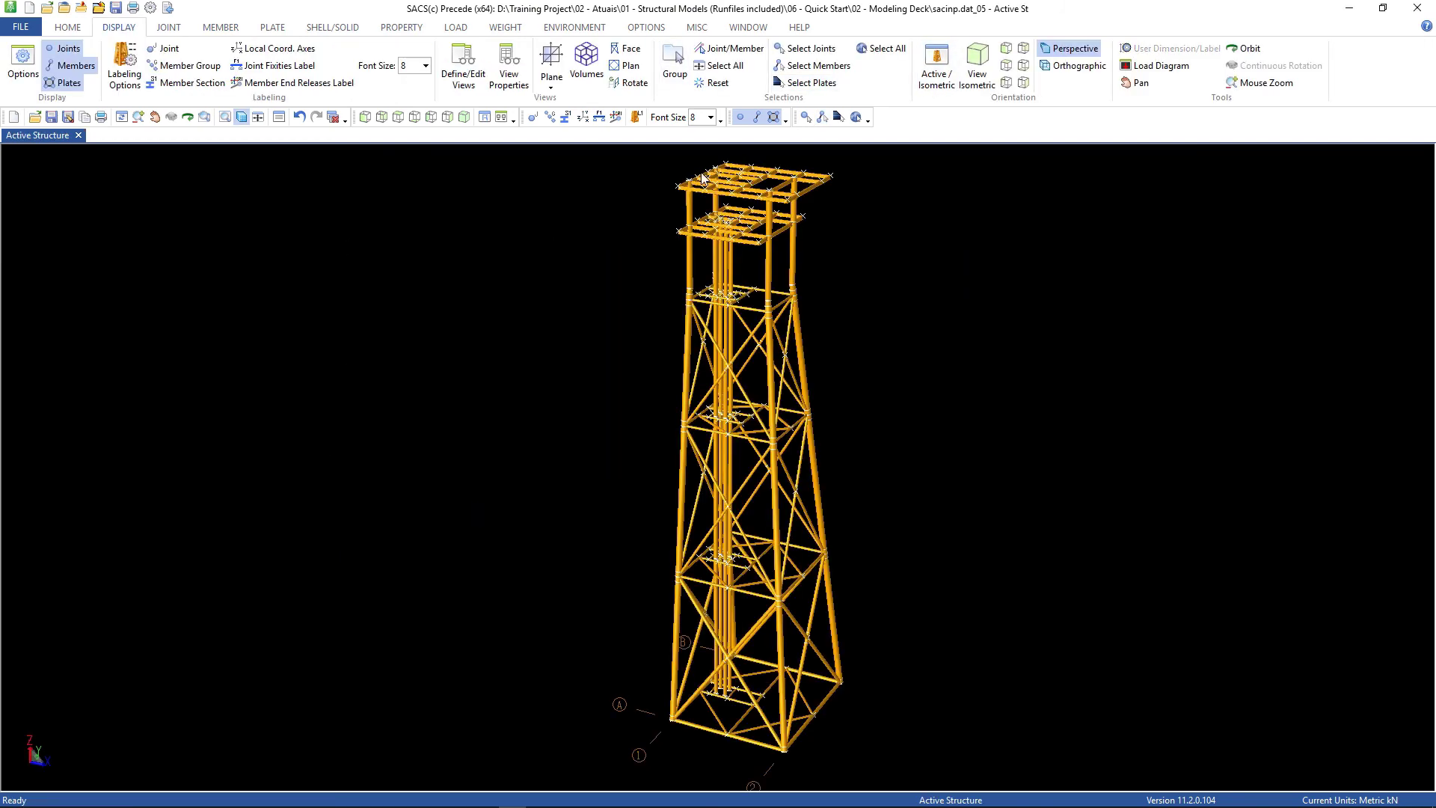
pyautogui.scroll(6, 709, 175)
pyautogui.scroll(4, 738, 181)
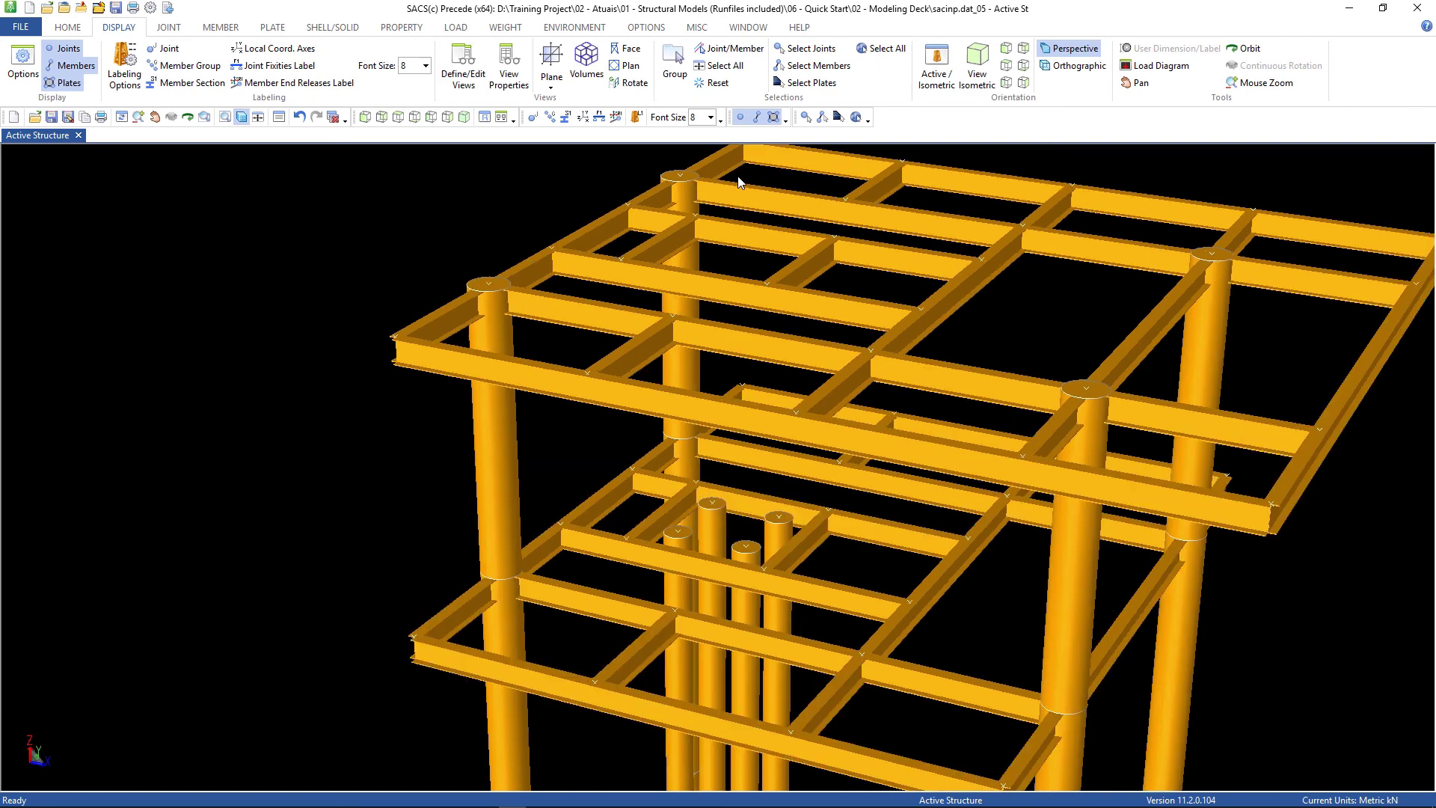
pyautogui.scroll(-3, 716, 231)
pyautogui.scroll(2, 744, 217)
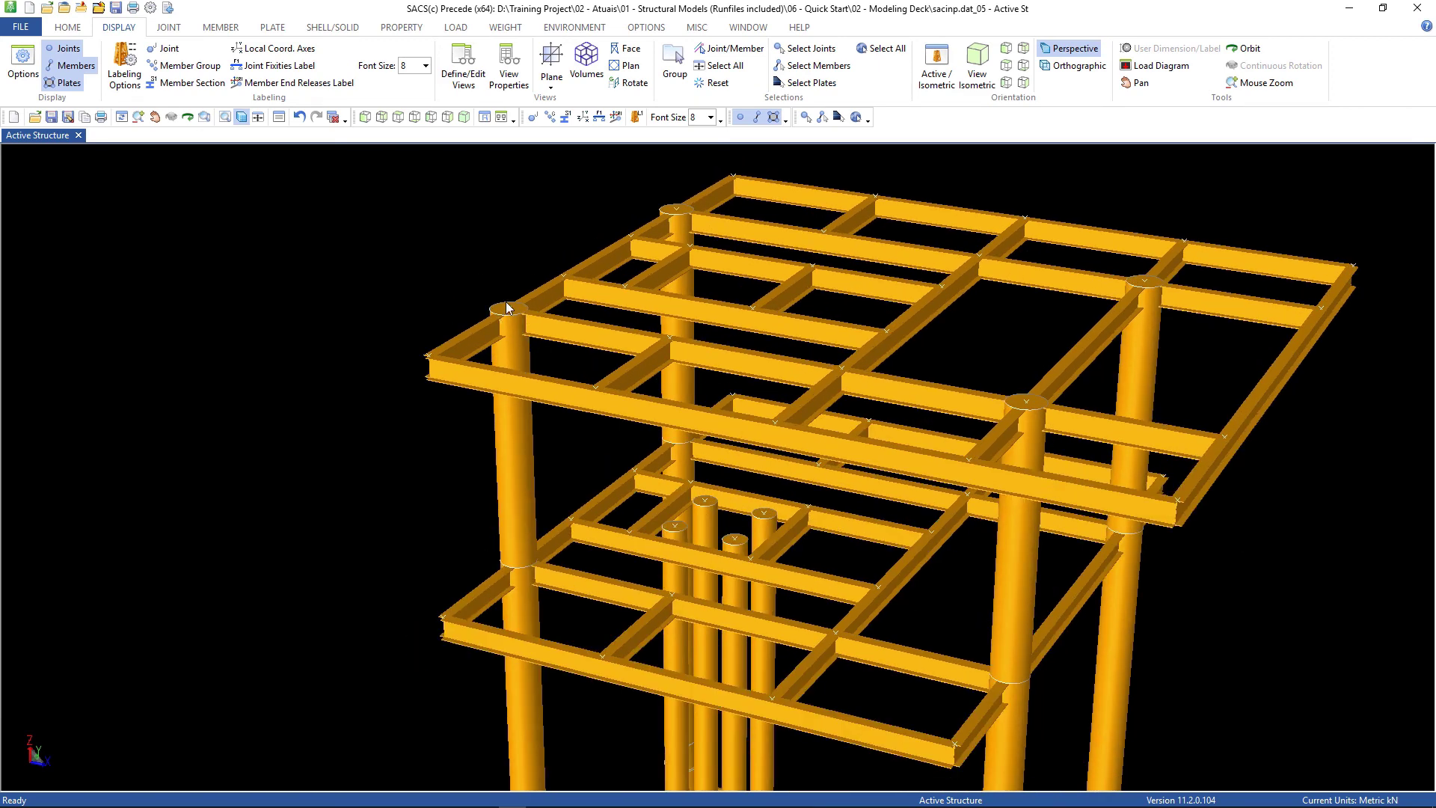
pyautogui.scroll(2, 508, 309)
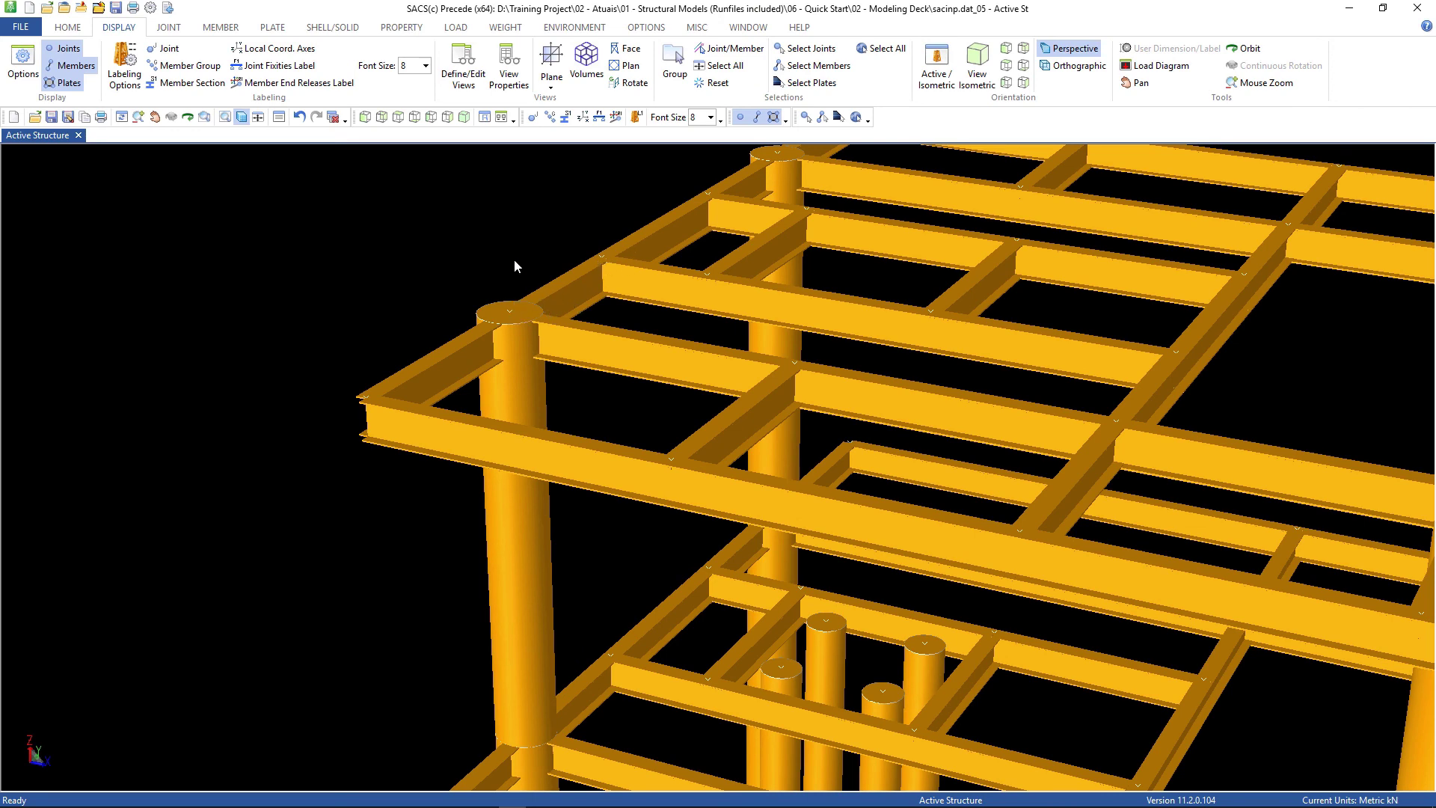
pyautogui.scroll(-3, 524, 337)
pyautogui.scroll(-1, 528, 532)
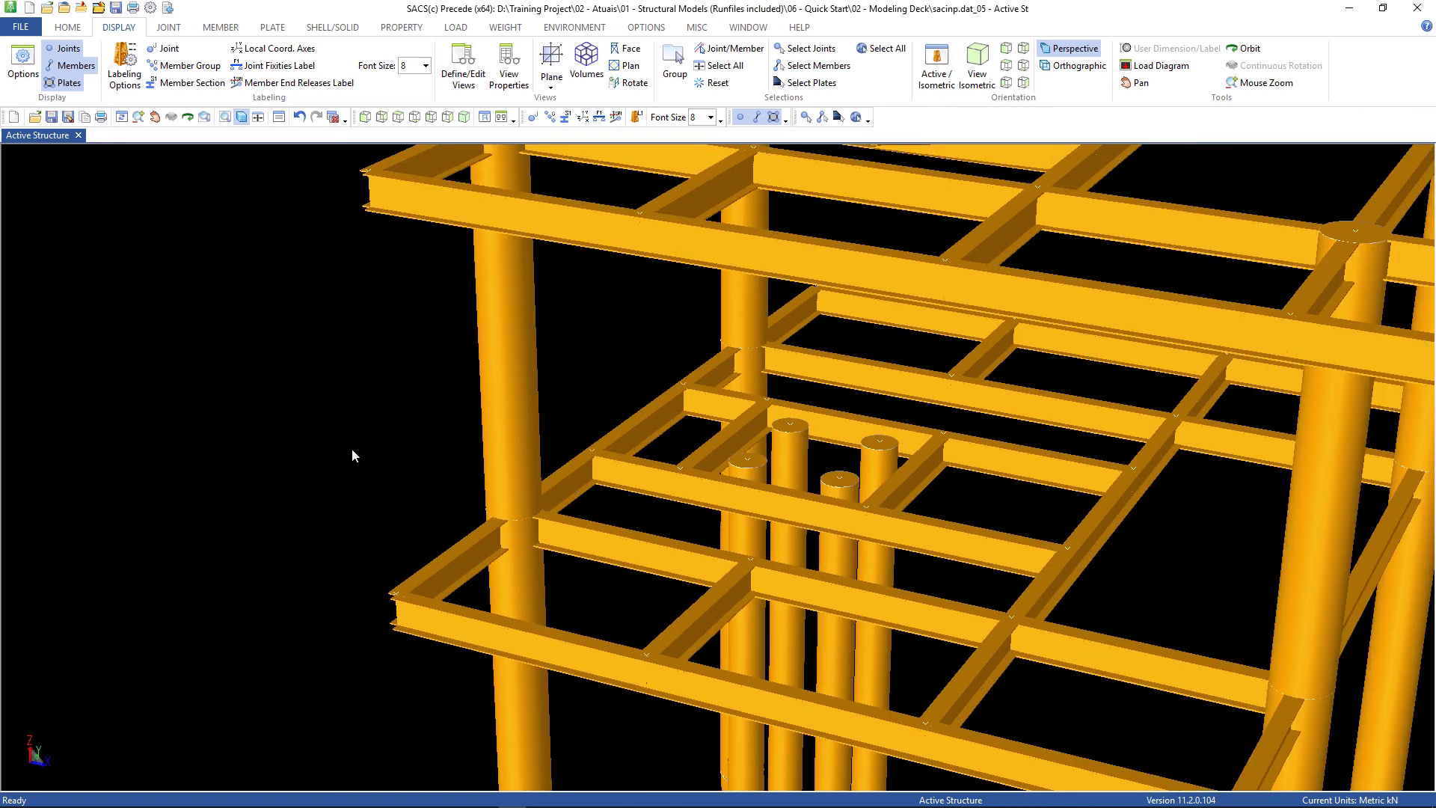